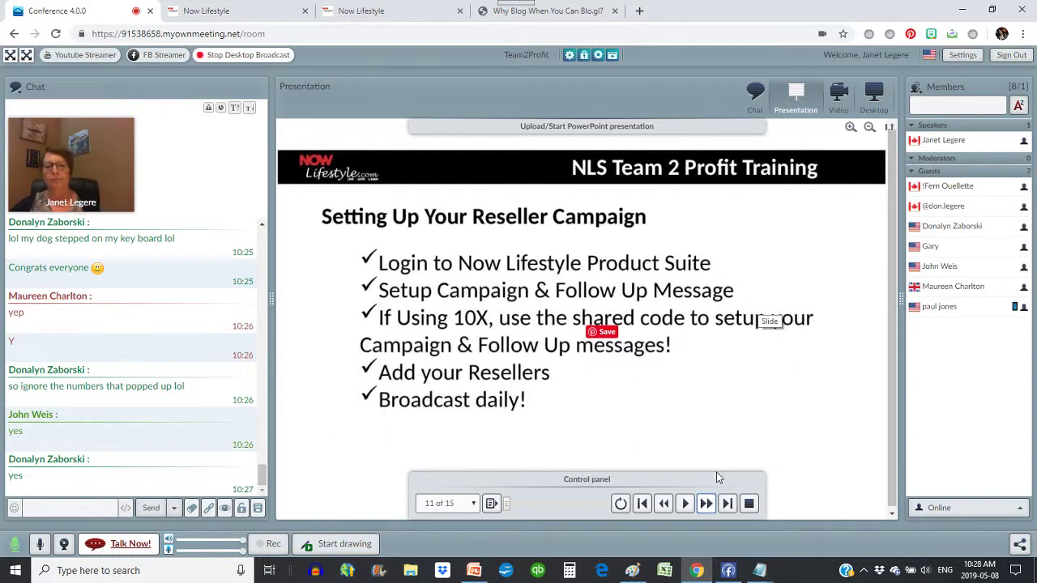
- Advance past slide 12, 'Let's Go Live!', and bring up the Desktop screen-sharing picker
{"action": "left_click", "coordinate": [706, 504]}
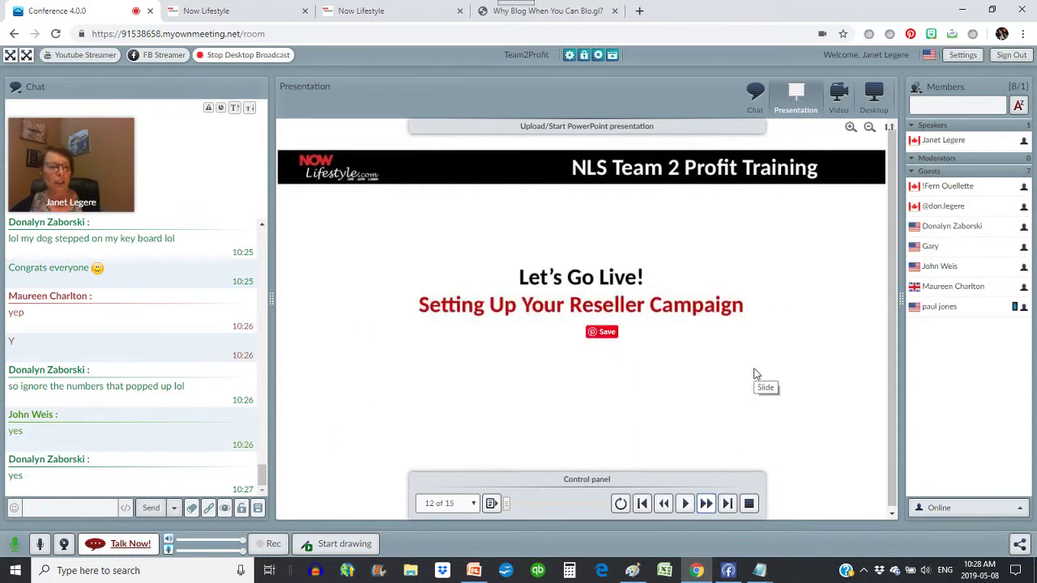
{"action": "left_click", "coordinate": [875, 99]}
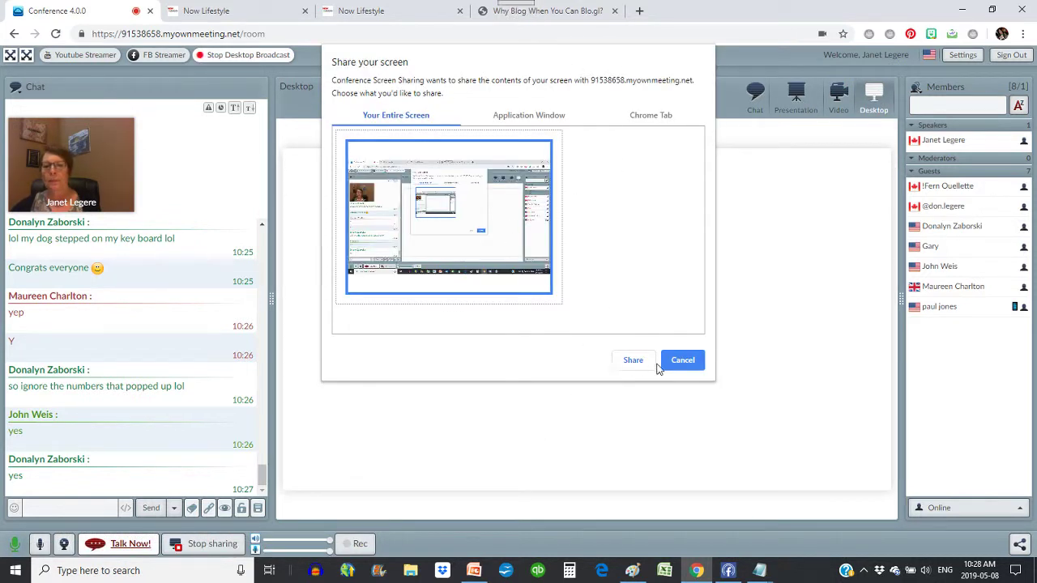
- Share the entire screen and switch to the Now Lifestyle follow-up message tab
{"action": "left_click", "coordinate": [636, 365]}
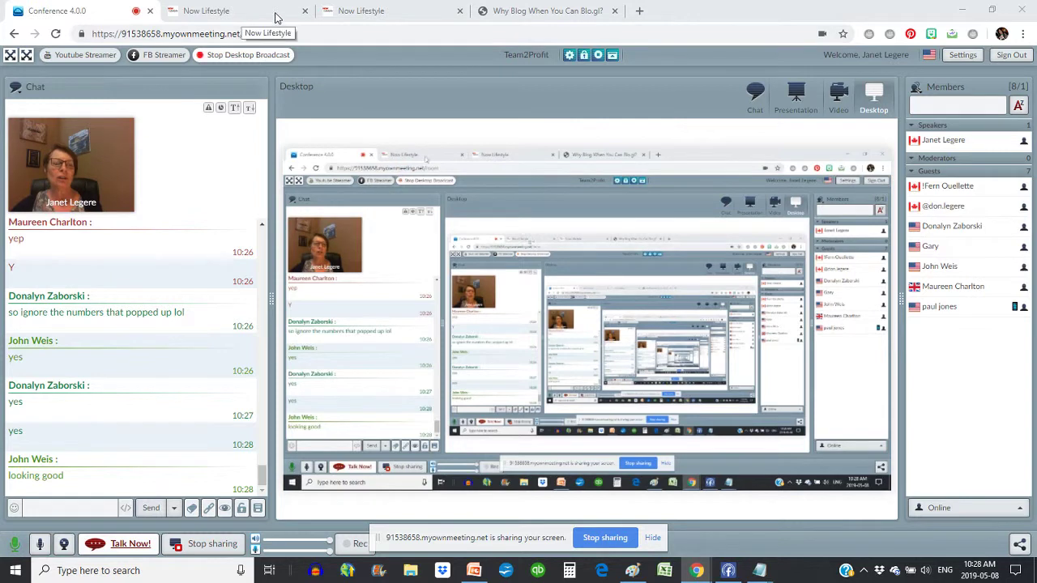
{"action": "left_click", "coordinate": [346, 14]}
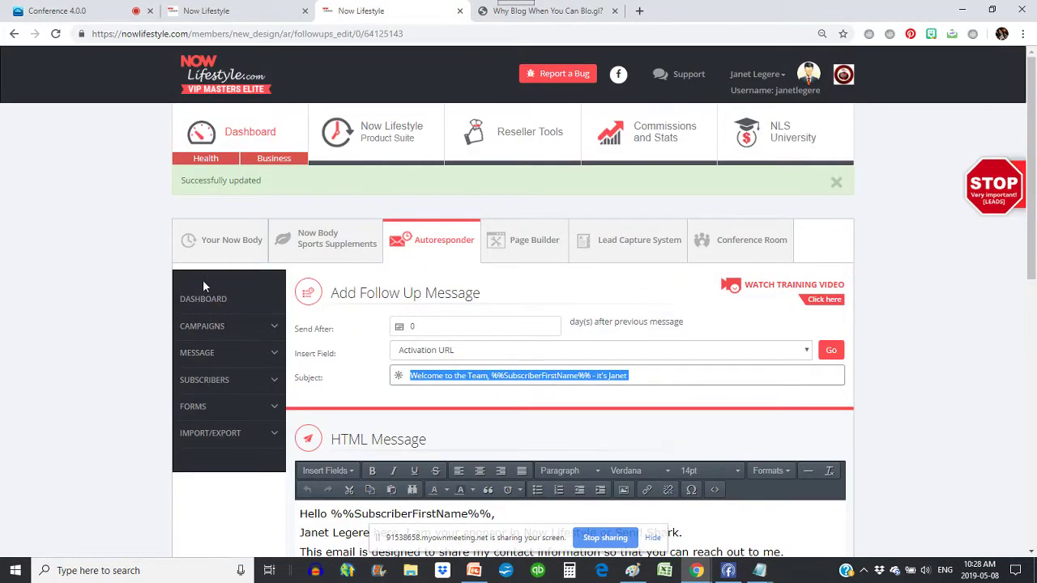
- Go to the member dashboard, then the product suite's campaigns list
{"action": "left_click", "coordinate": [240, 135]}
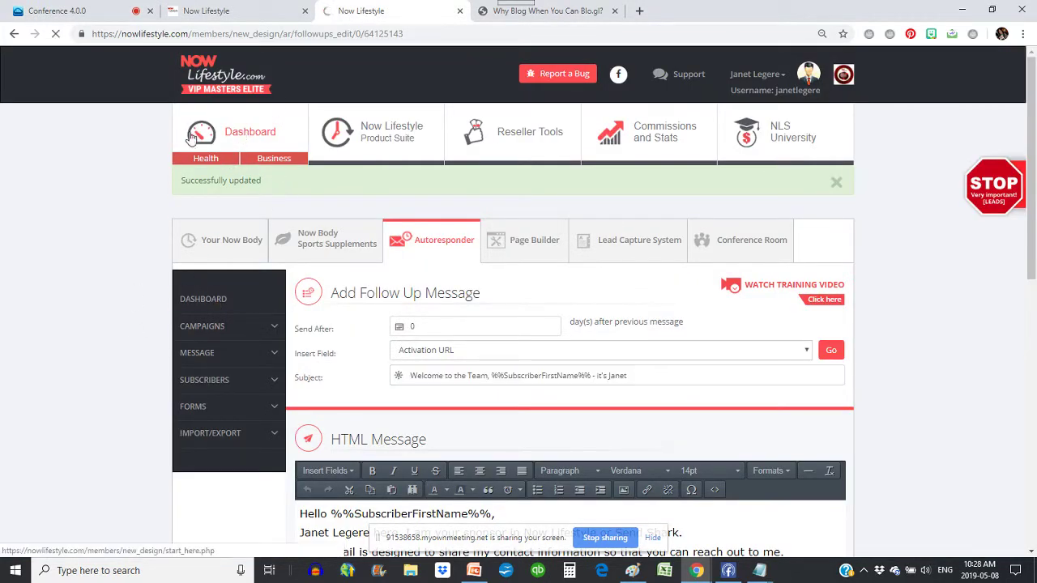
{"action": "left_click", "coordinate": [213, 147]}
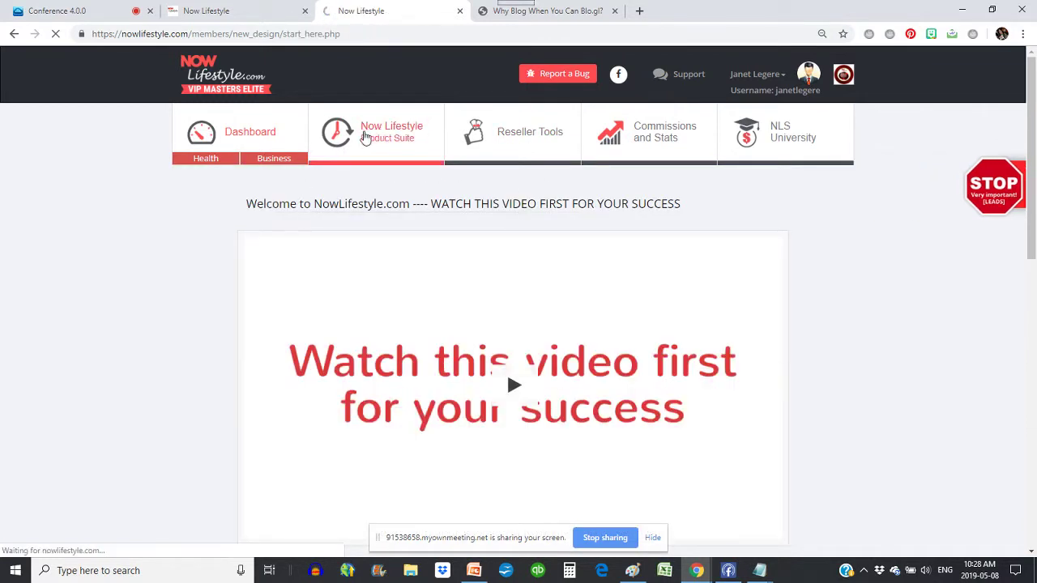
{"action": "left_click", "coordinate": [384, 139]}
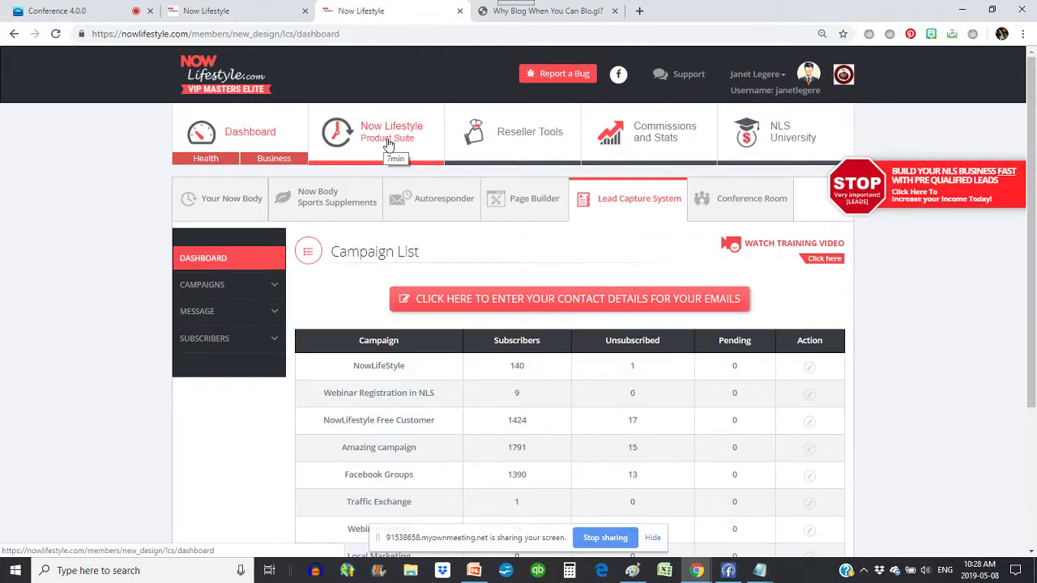
{"action": "left_click", "coordinate": [215, 286]}
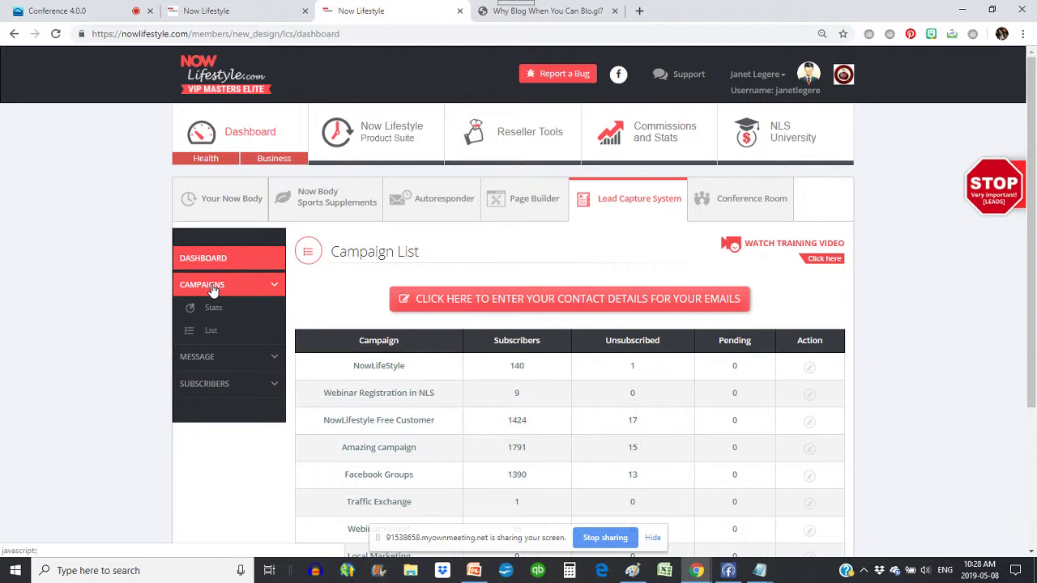
{"action": "left_click", "coordinate": [214, 333]}
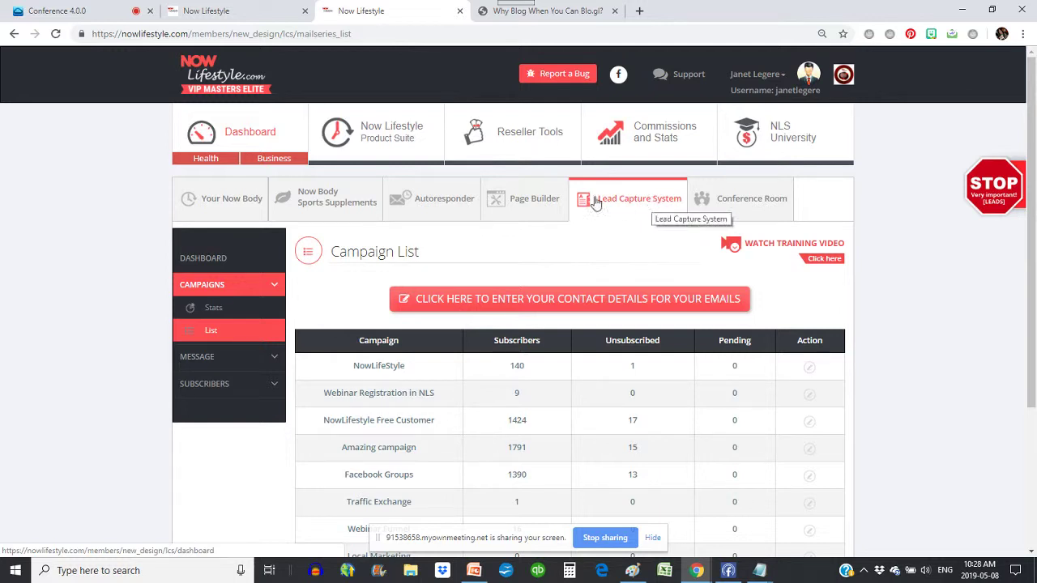
- Check the Lead Capture System's contact details form, then return to Autoresponder Campaigns
{"action": "left_click", "coordinate": [424, 208]}
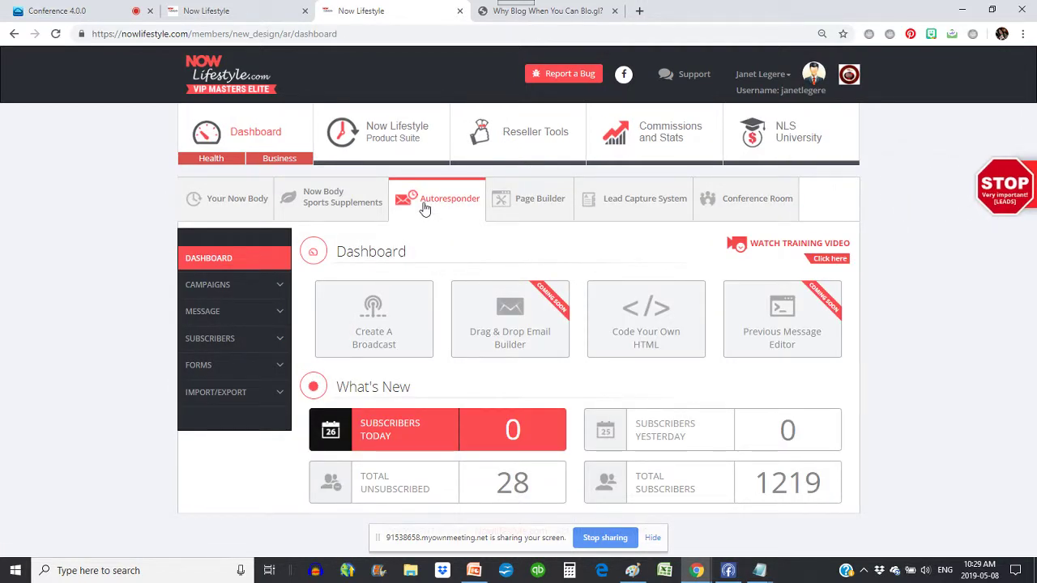
{"action": "left_click", "coordinate": [631, 201]}
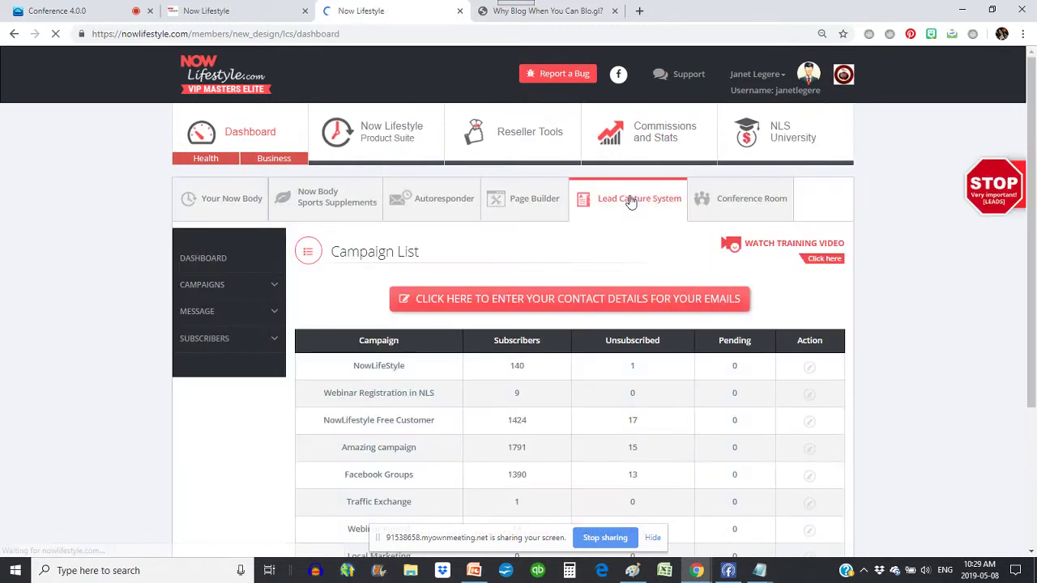
{"action": "left_click", "coordinate": [535, 305]}
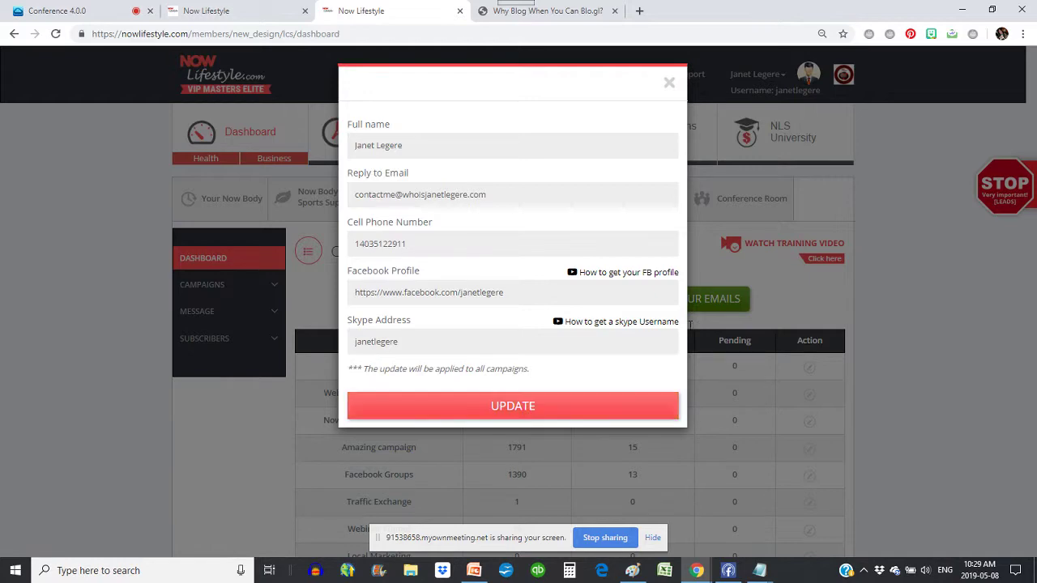
{"action": "left_click", "coordinate": [921, 327]}
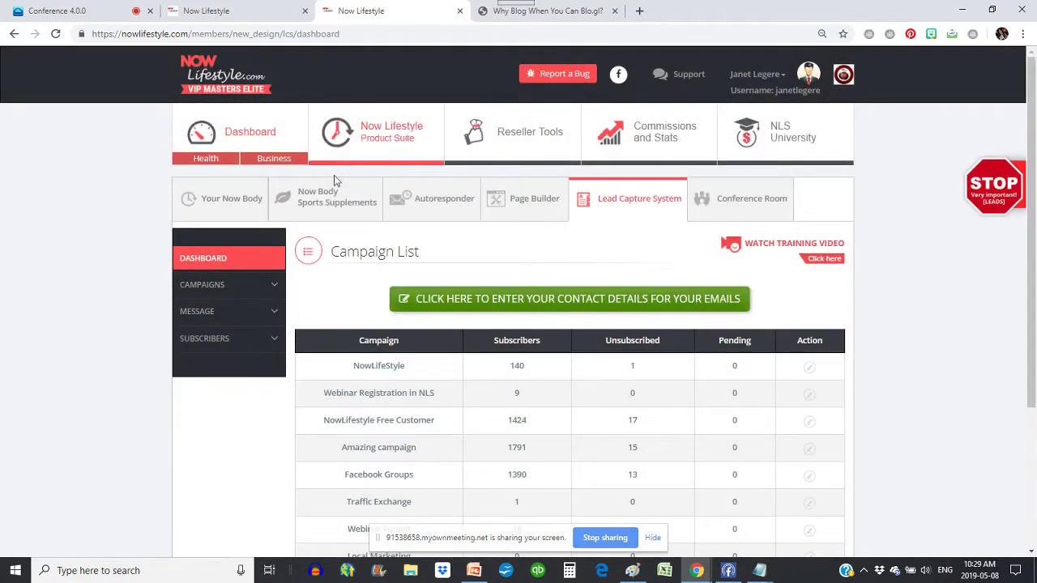
{"action": "left_click", "coordinate": [450, 206]}
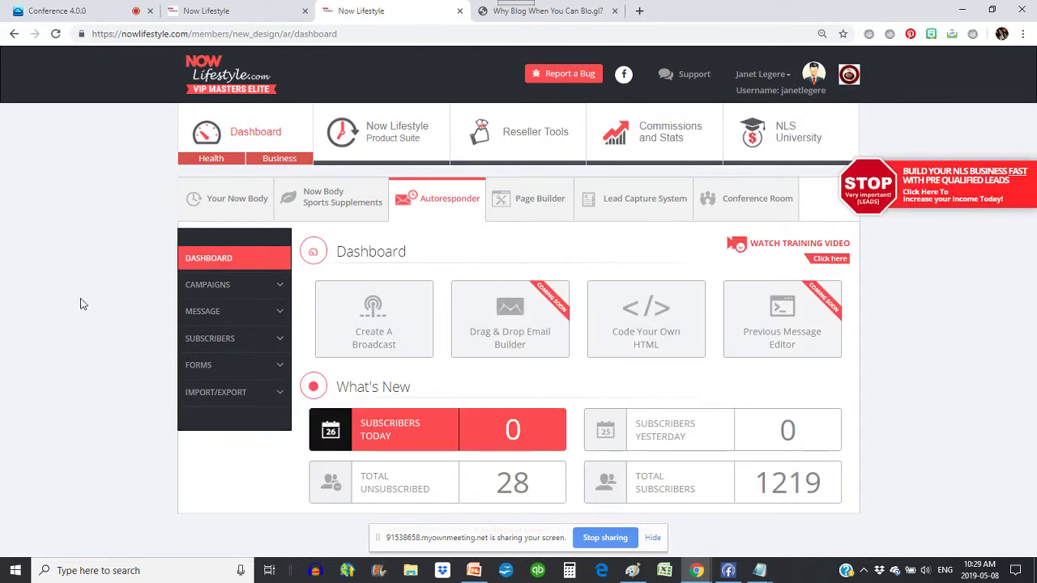
{"action": "left_click", "coordinate": [243, 285]}
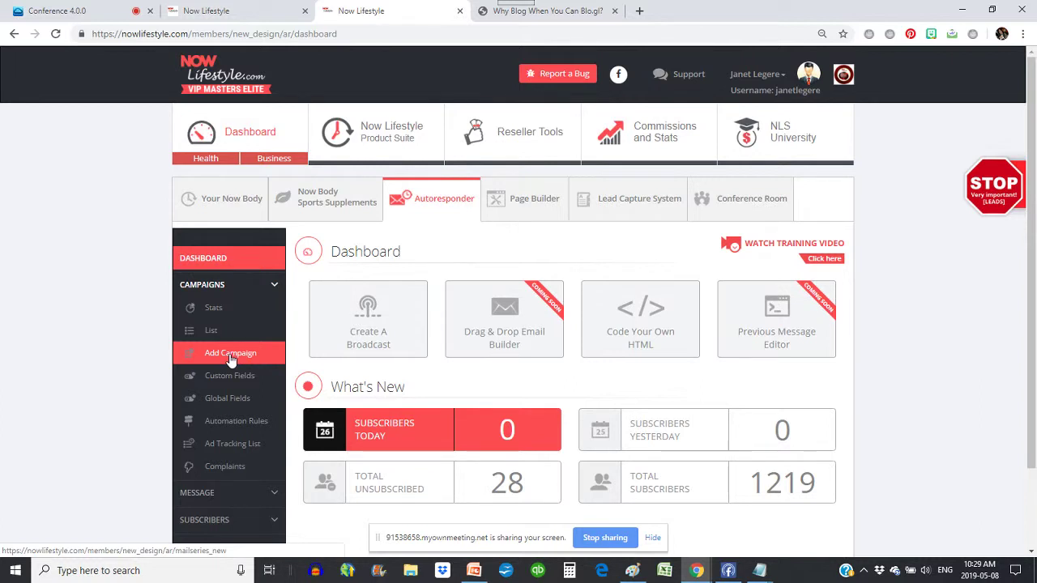
- Start a new campaign named 'NLS Members List', described 'NLS Reseller', with the sender's name
{"action": "left_click", "coordinate": [231, 359]}
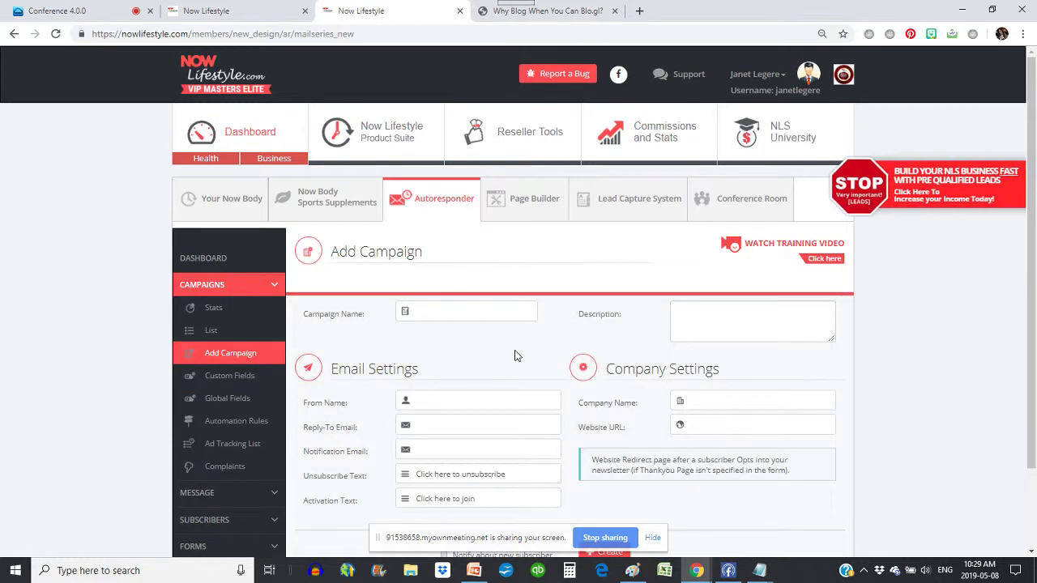
{"action": "left_click", "coordinate": [437, 310]}
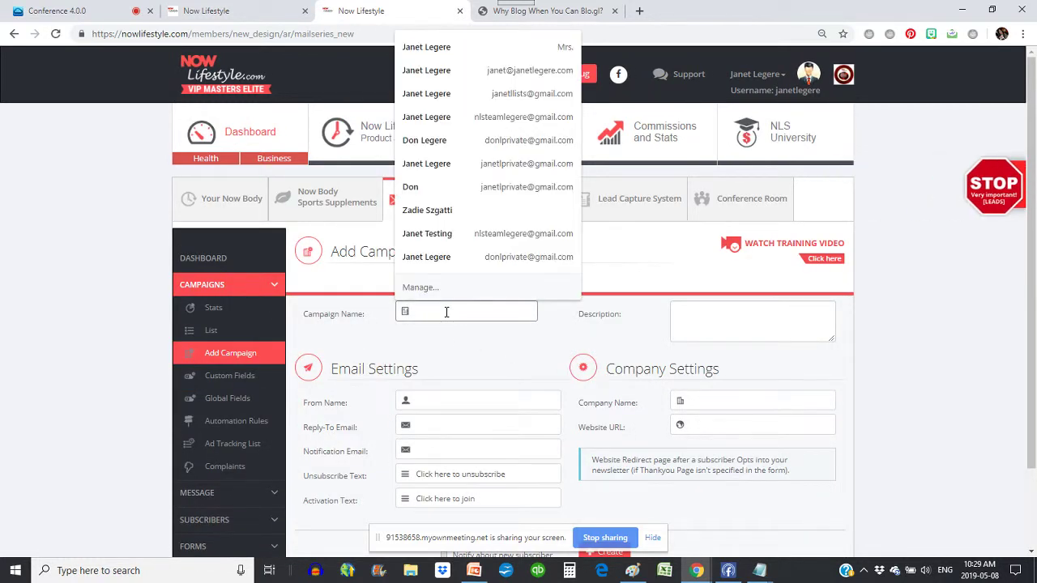
{"action": "type", "text": "NLS"}
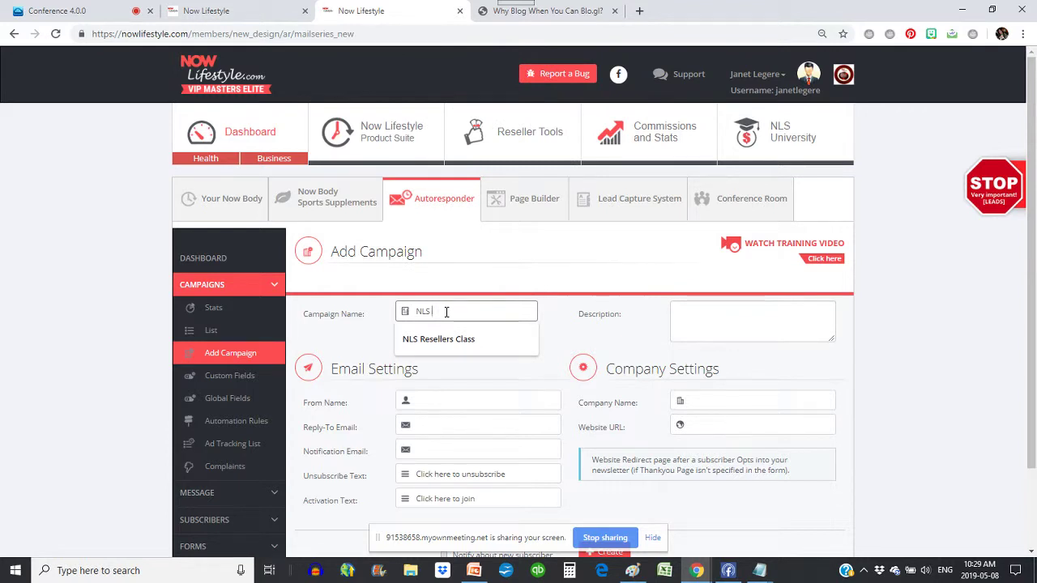
{"action": "type", "text": " Members L"}
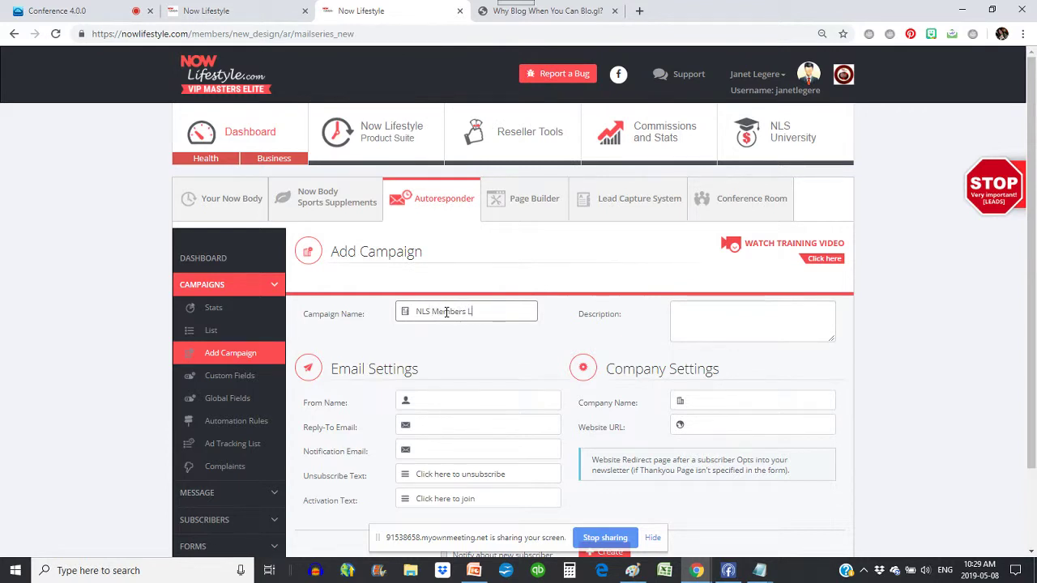
{"action": "type", "text": "ist"}
{"action": "left_click", "coordinate": [705, 320]}
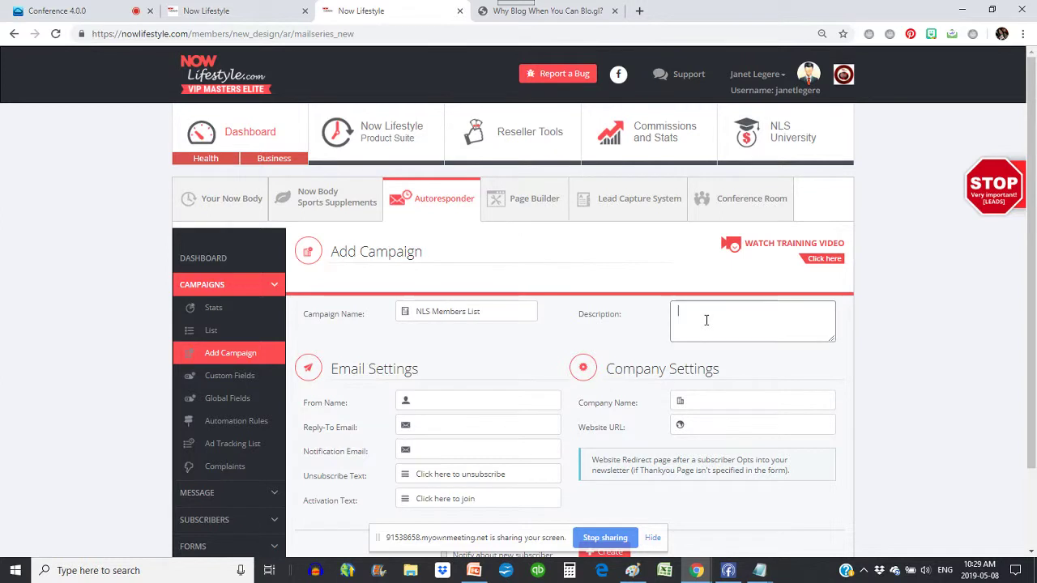
{"action": "type", "text": "NLS Reseller"}
{"action": "left_click", "coordinate": [487, 403]}
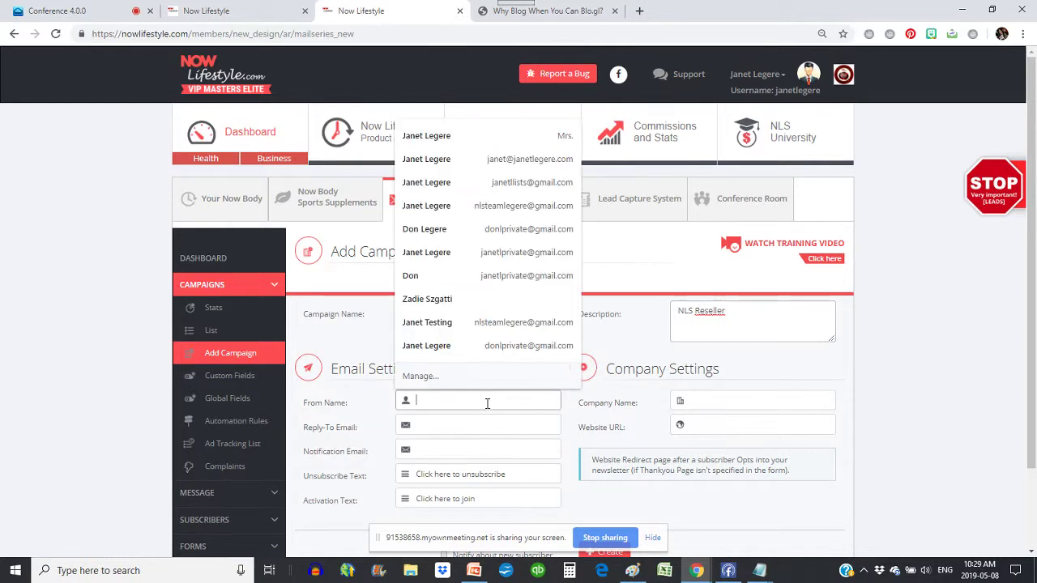
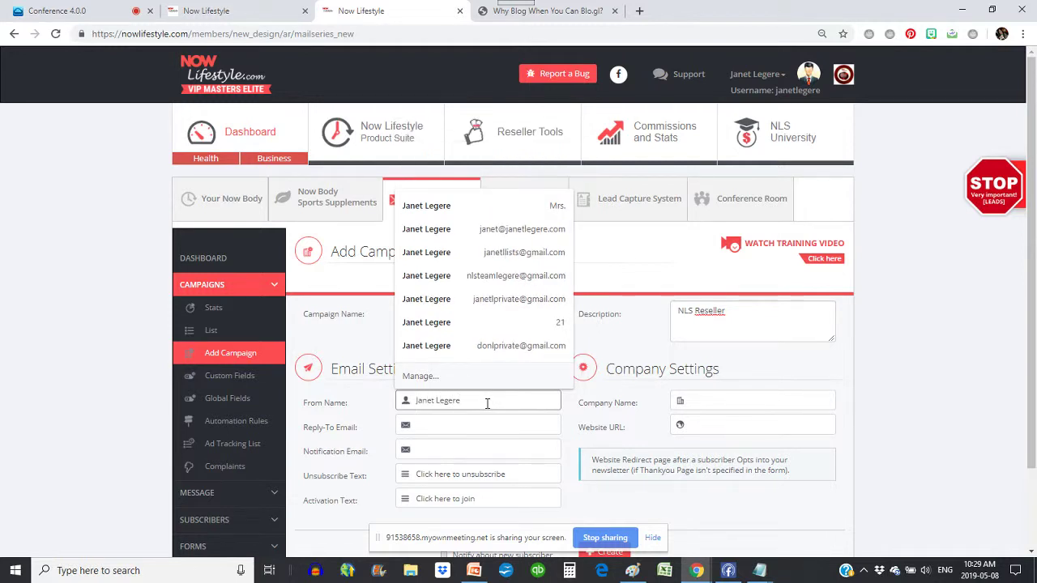
- Fill the reply-to and notification e-mail addresses from saved suggestions
{"action": "key", "text": "Tab"}
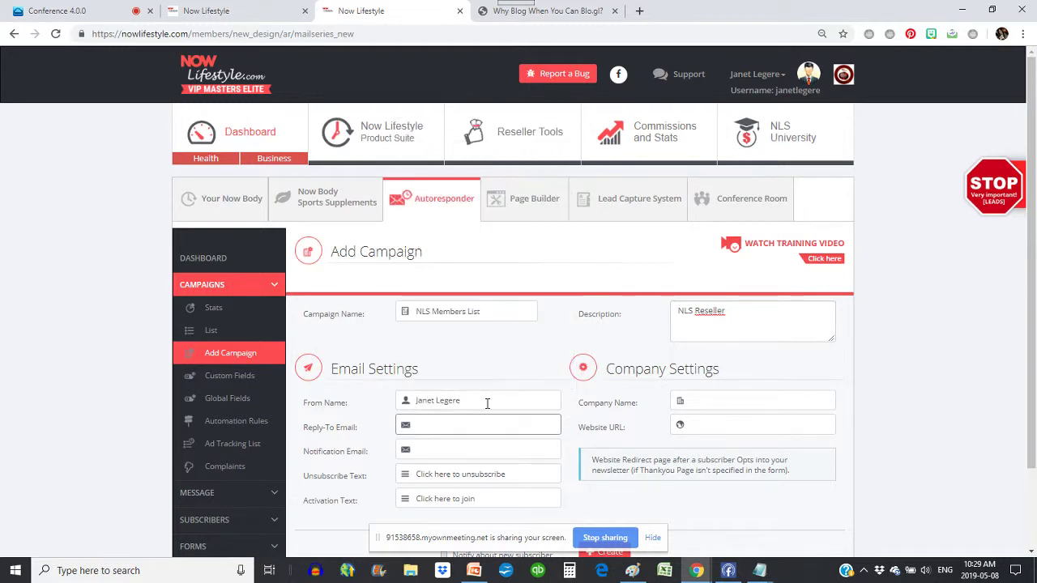
{"action": "type", "text": "con"}
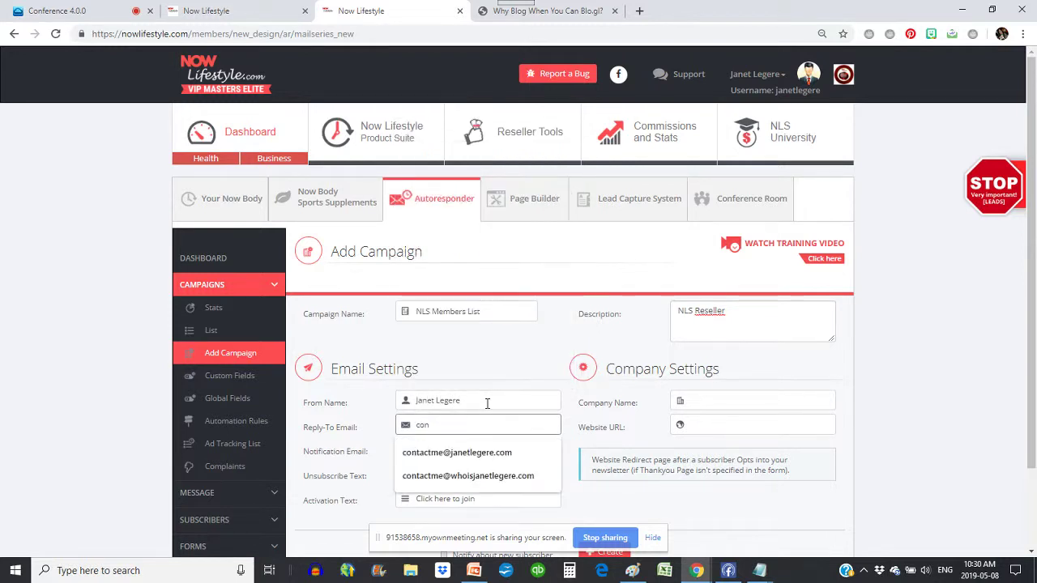
{"action": "left_click", "coordinate": [468, 476]}
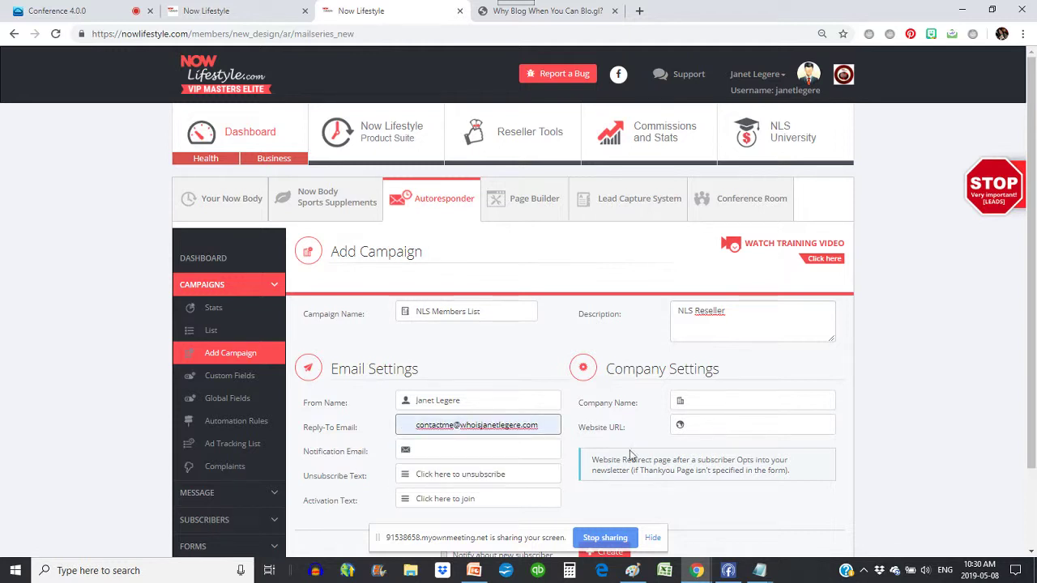
{"action": "left_click", "coordinate": [431, 450]}
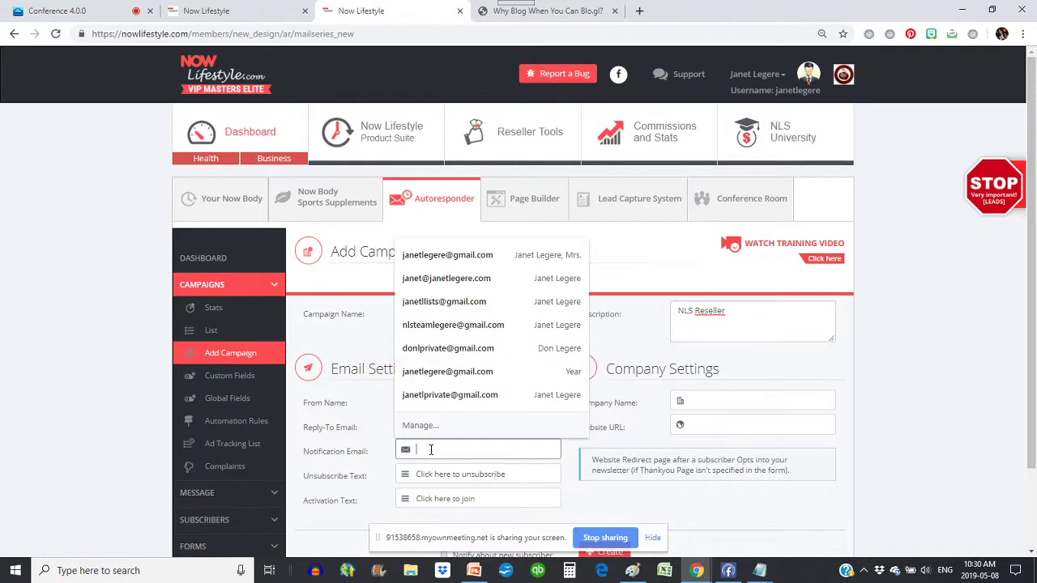
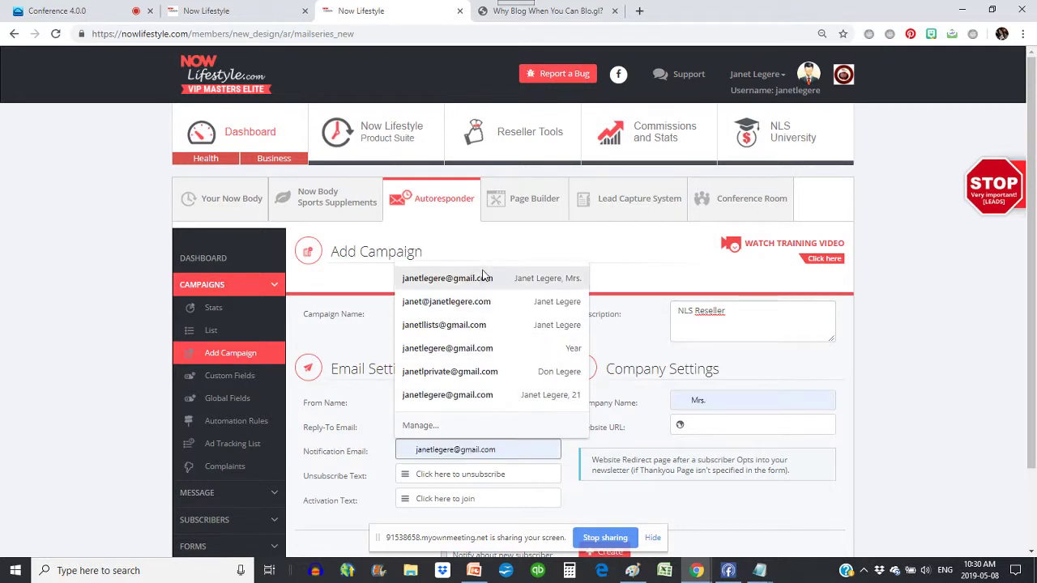
{"action": "left_click", "coordinate": [481, 278]}
{"action": "scroll", "coordinate": [494, 373], "scroll_direction": "down", "scroll_amount": 1}
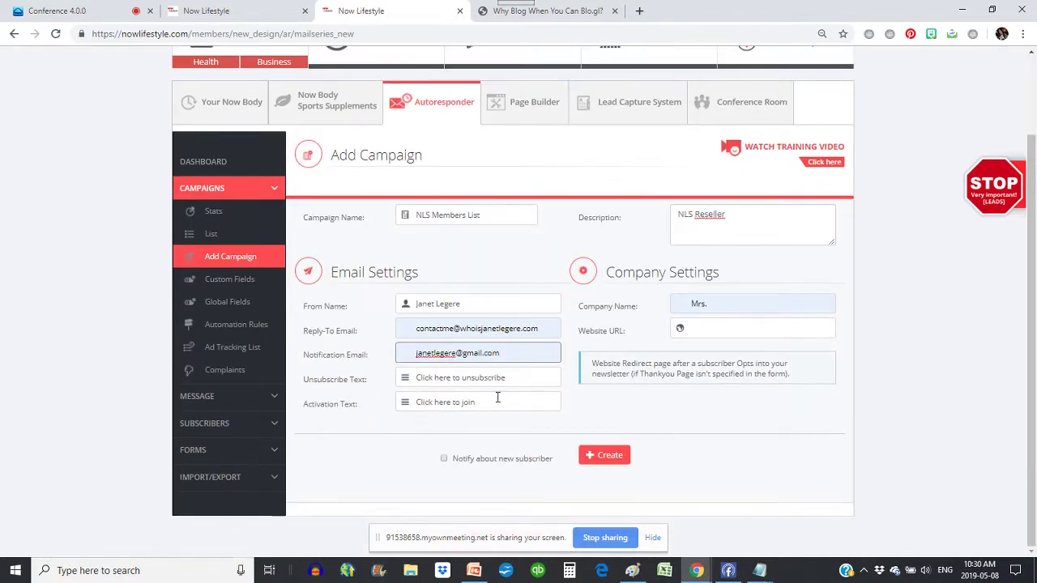
- Set company name 'Now Lifestyle', the saved website URL, new-subscriber notification, and create the campaign
{"action": "left_click", "coordinate": [733, 311]}
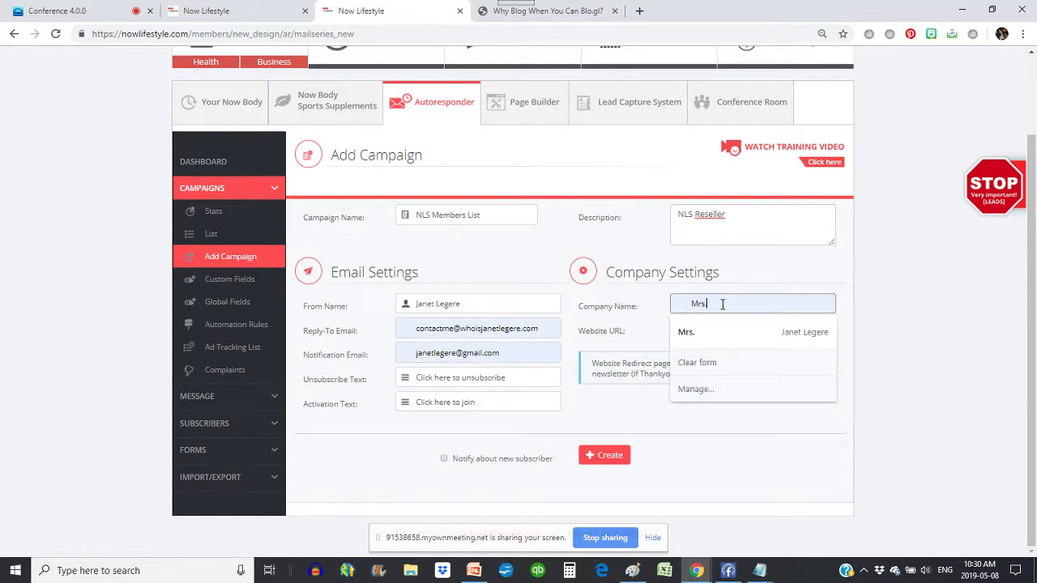
{"action": "left_click_drag", "start_coordinate": [722, 303], "coordinate": [614, 316]}
{"action": "type", "text": "Now L"}
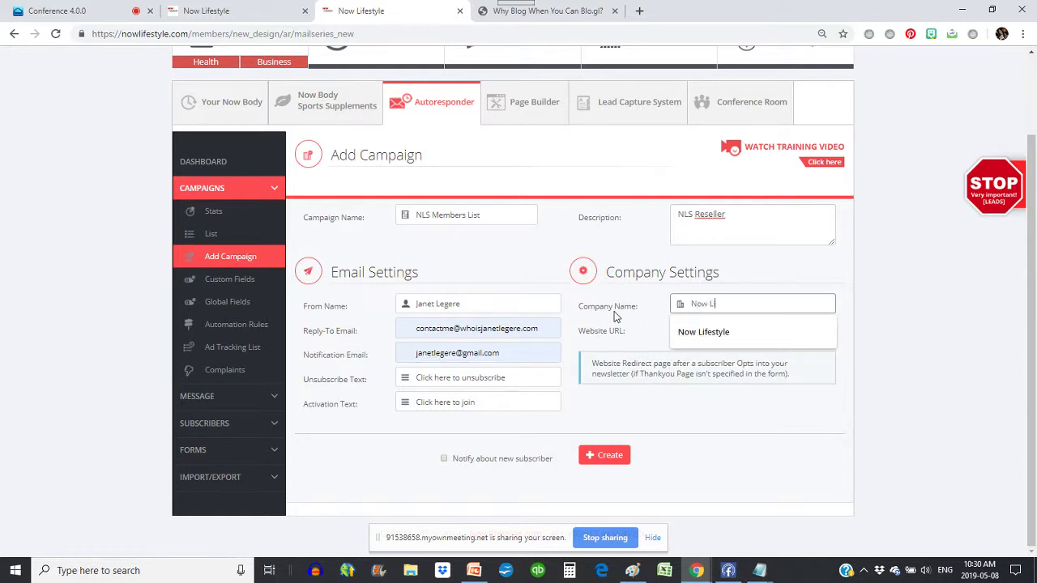
{"action": "type", "text": "ifestyle"}
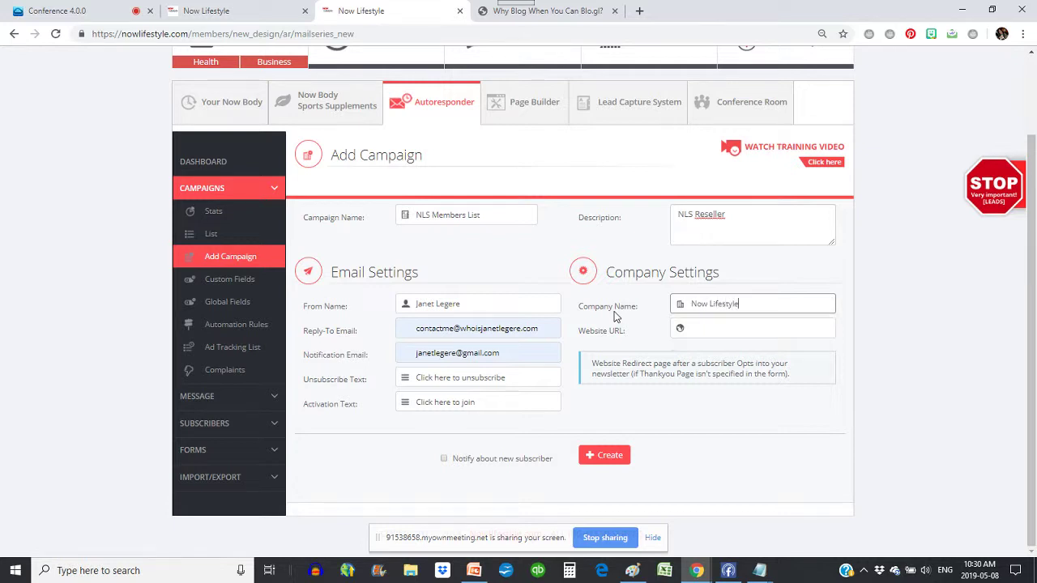
{"action": "key", "text": "Tab"}
{"action": "type", "text": "ht"}
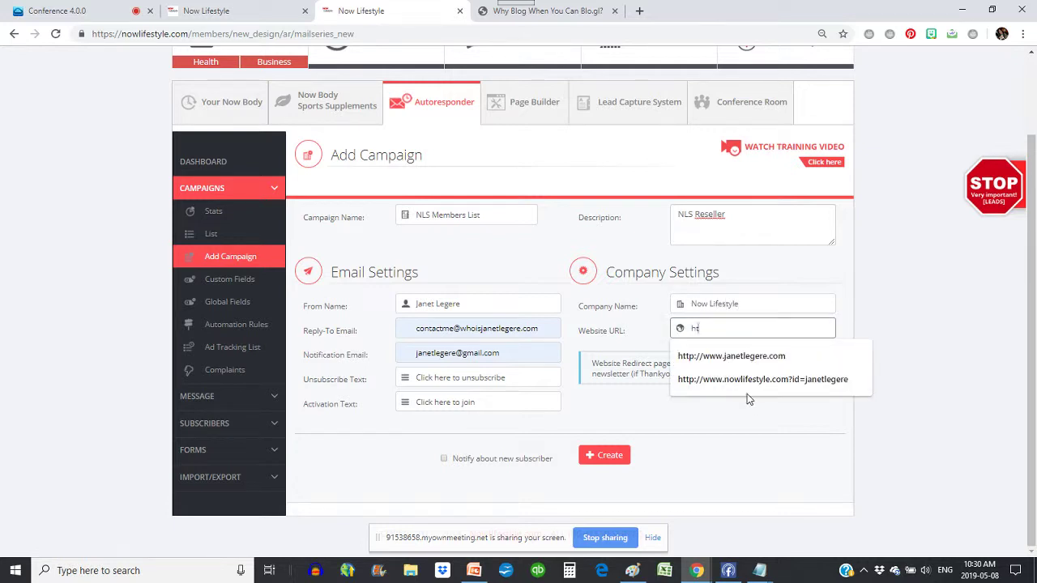
{"action": "left_click", "coordinate": [746, 381]}
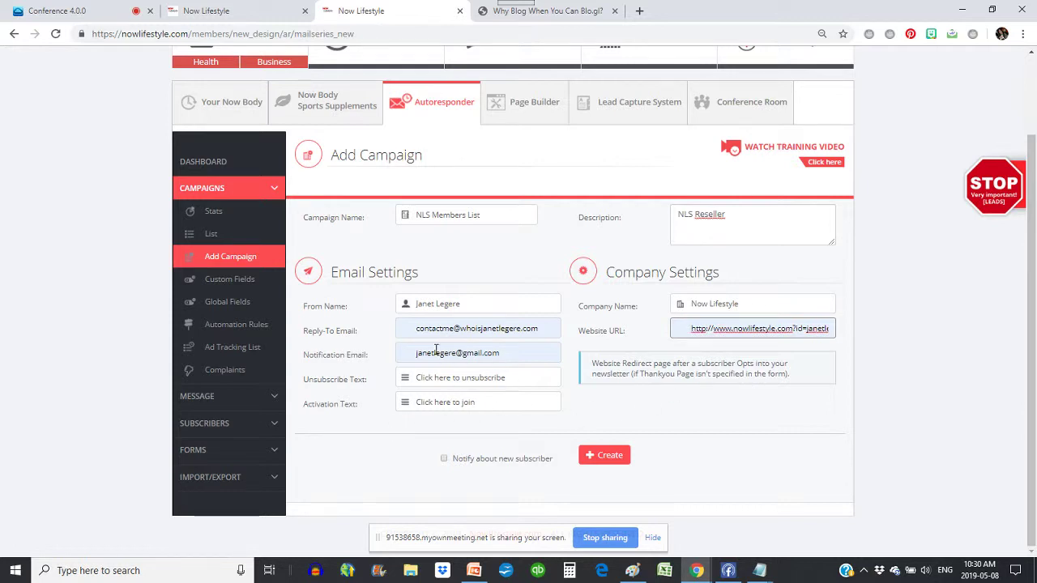
{"action": "left_click", "coordinate": [444, 460]}
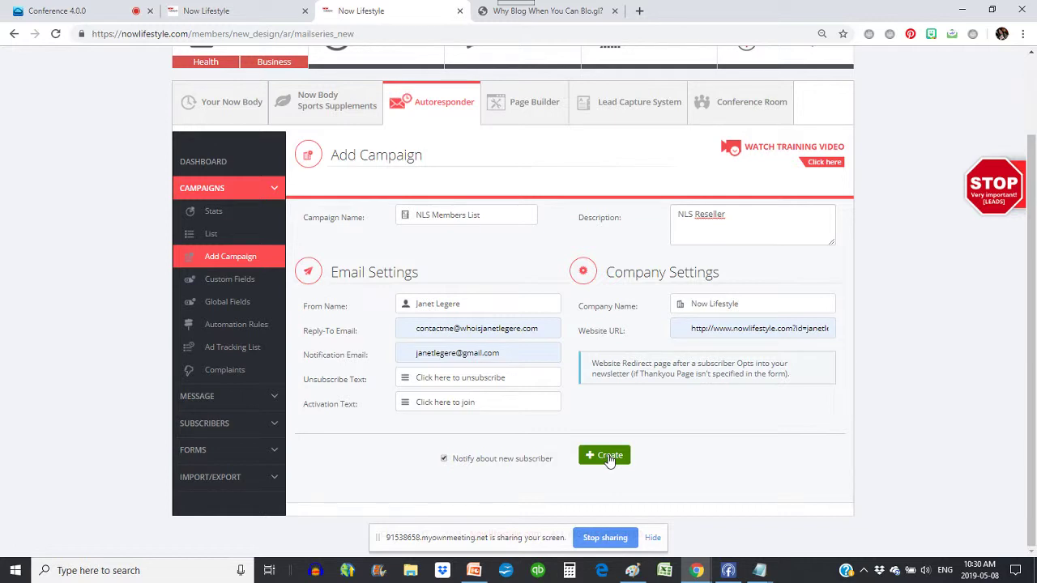
{"action": "left_click", "coordinate": [609, 457]}
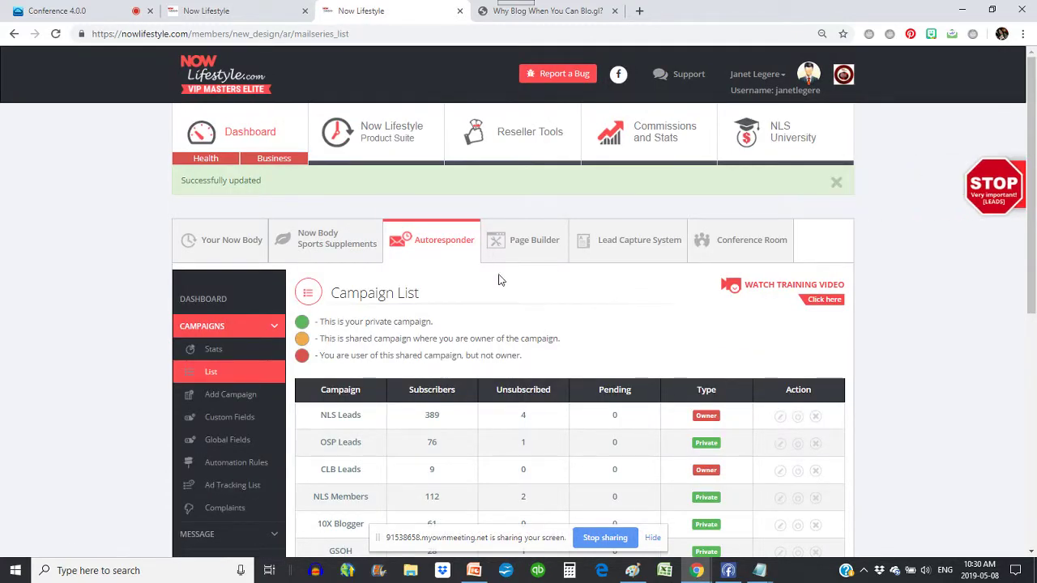
- Check the NLS Members List entry (0 subscribers) and expand the MESSAGE options
{"action": "scroll", "coordinate": [499, 281], "scroll_direction": "down", "scroll_amount": 5}
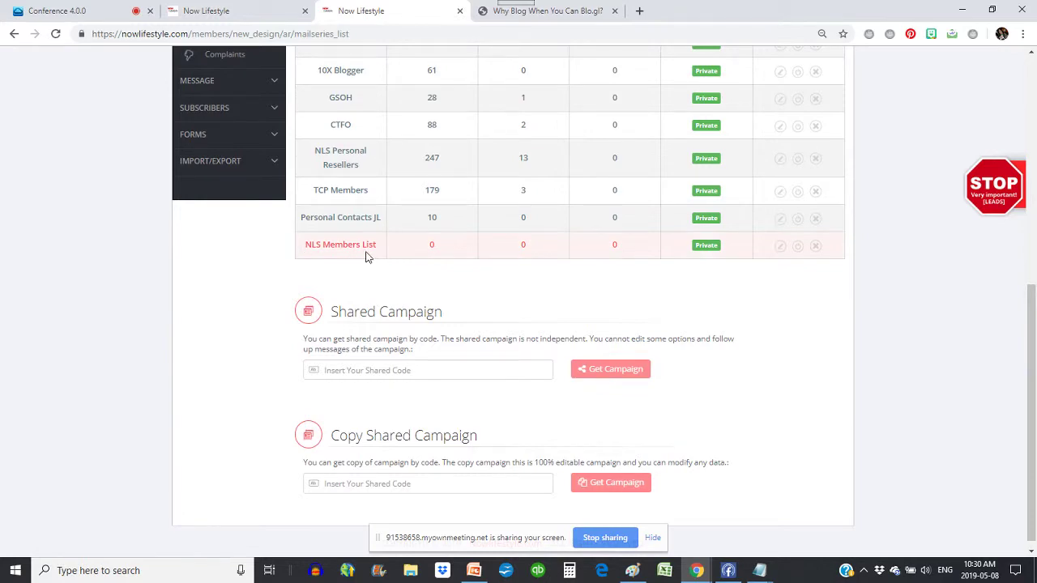
{"action": "scroll", "coordinate": [419, 255], "scroll_direction": "up", "scroll_amount": 3}
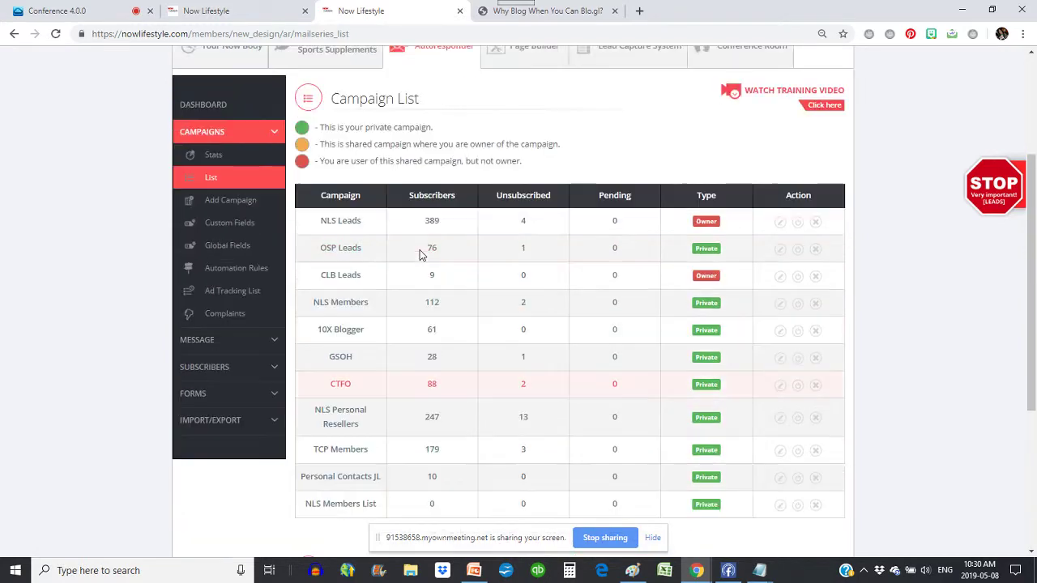
{"action": "scroll", "coordinate": [240, 237], "scroll_direction": "up", "scroll_amount": 1}
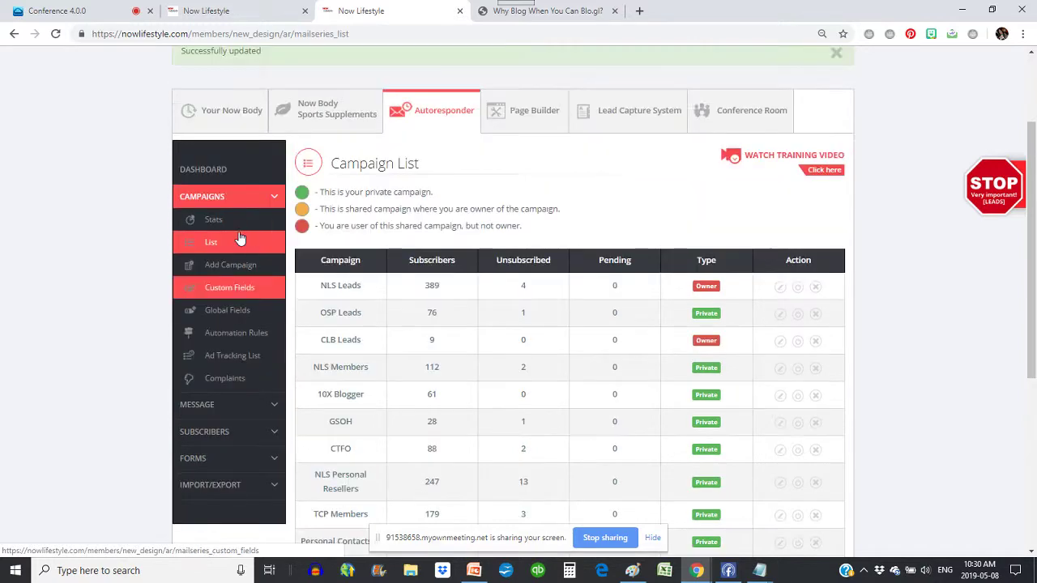
{"action": "left_click", "coordinate": [201, 404]}
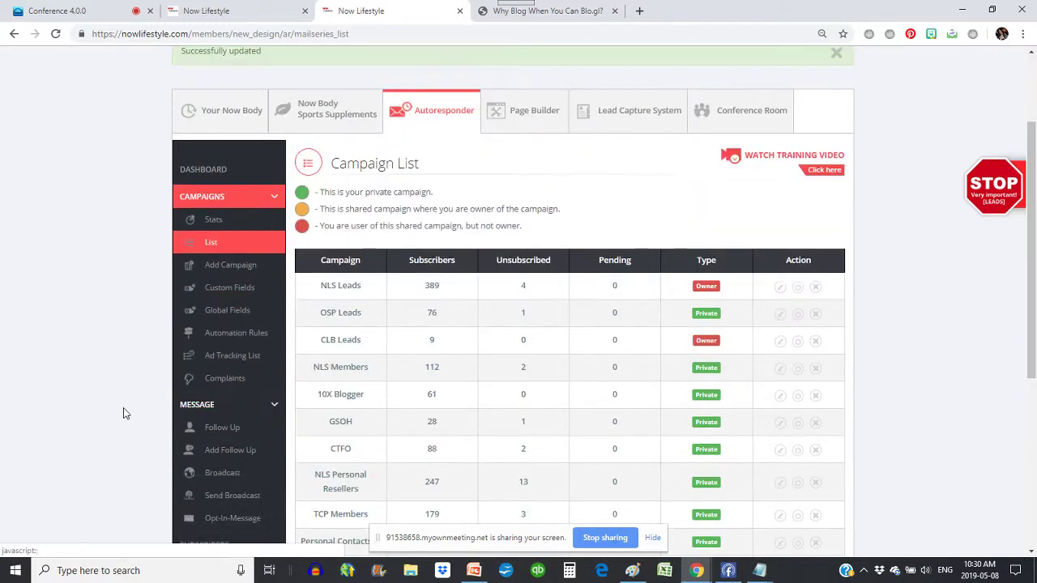
{"action": "scroll", "coordinate": [123, 410], "scroll_direction": "down", "scroll_amount": 3}
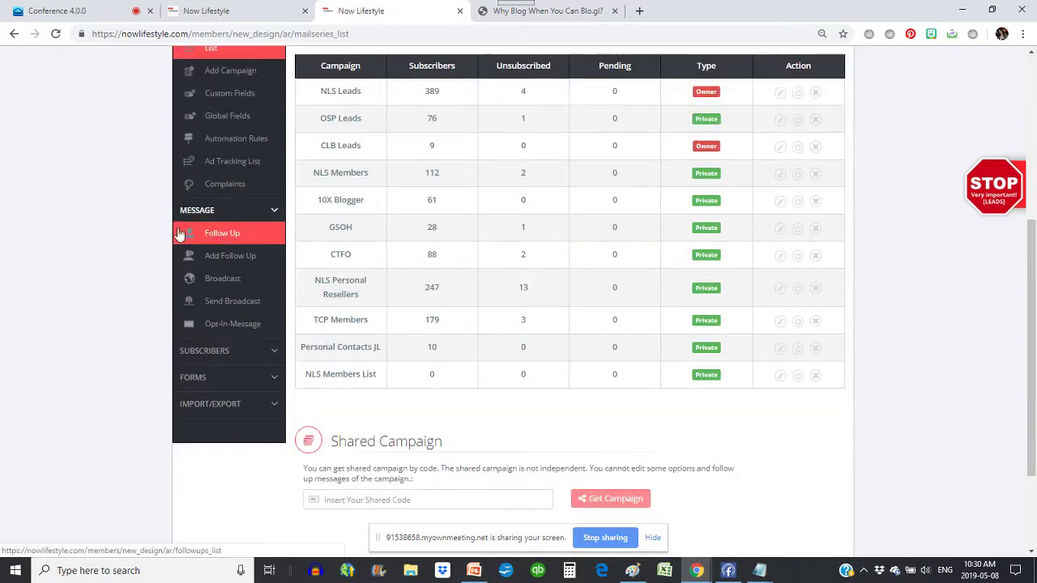
- Show the Follow Up Messages list for the NLS Members List campaign
{"action": "left_click", "coordinate": [243, 259]}
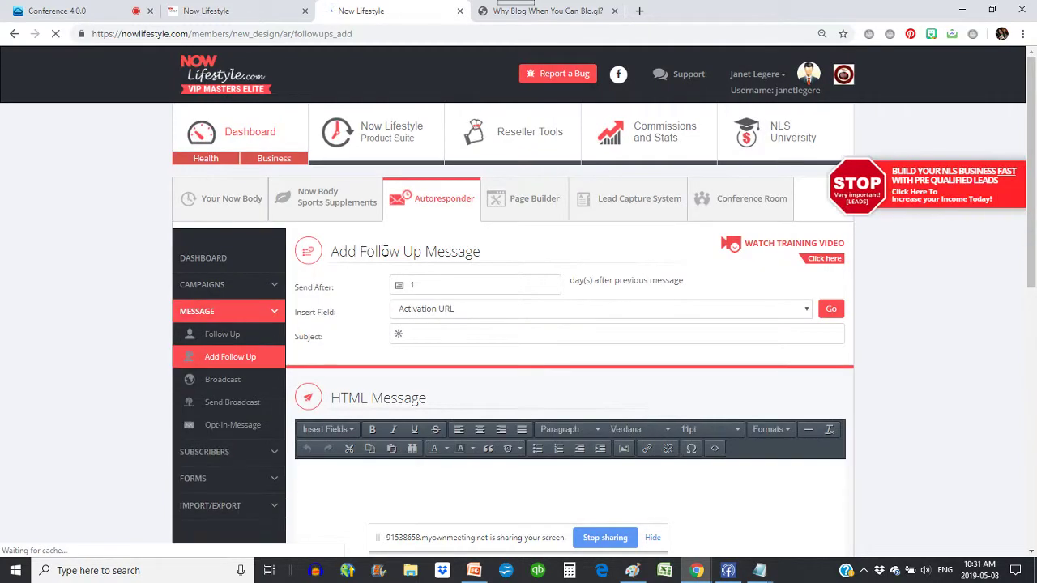
{"action": "scroll", "coordinate": [295, 278], "scroll_direction": "down", "scroll_amount": 2}
{"action": "scroll", "coordinate": [294, 277], "scroll_direction": "up", "scroll_amount": 1}
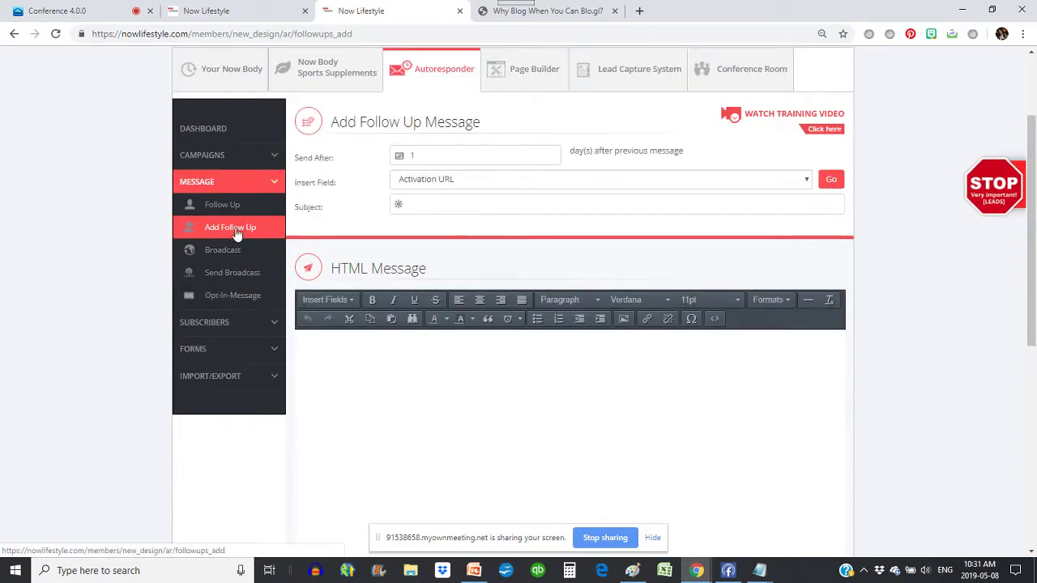
{"action": "left_click", "coordinate": [220, 206]}
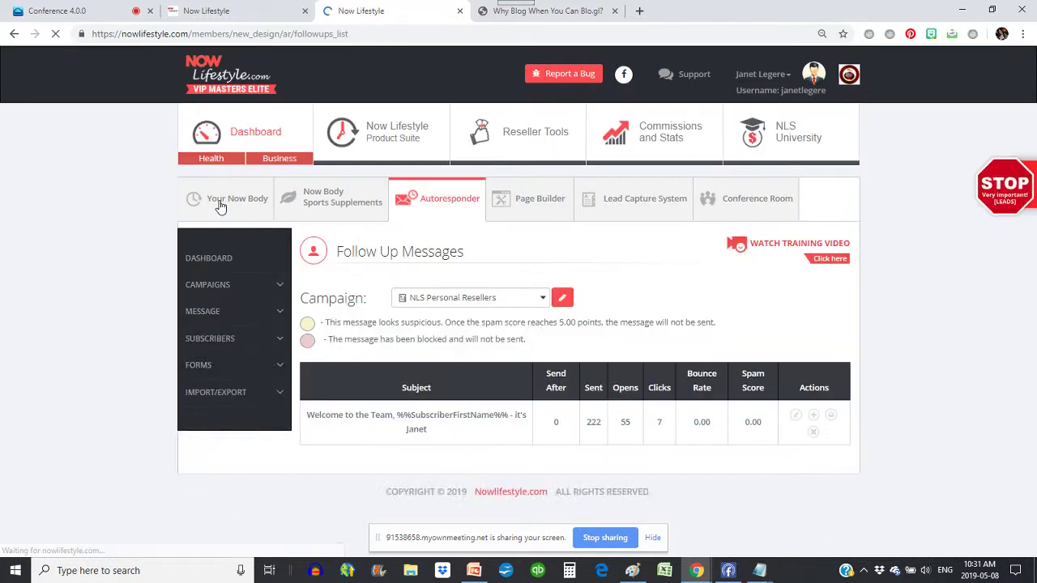
{"action": "left_click", "coordinate": [422, 297]}
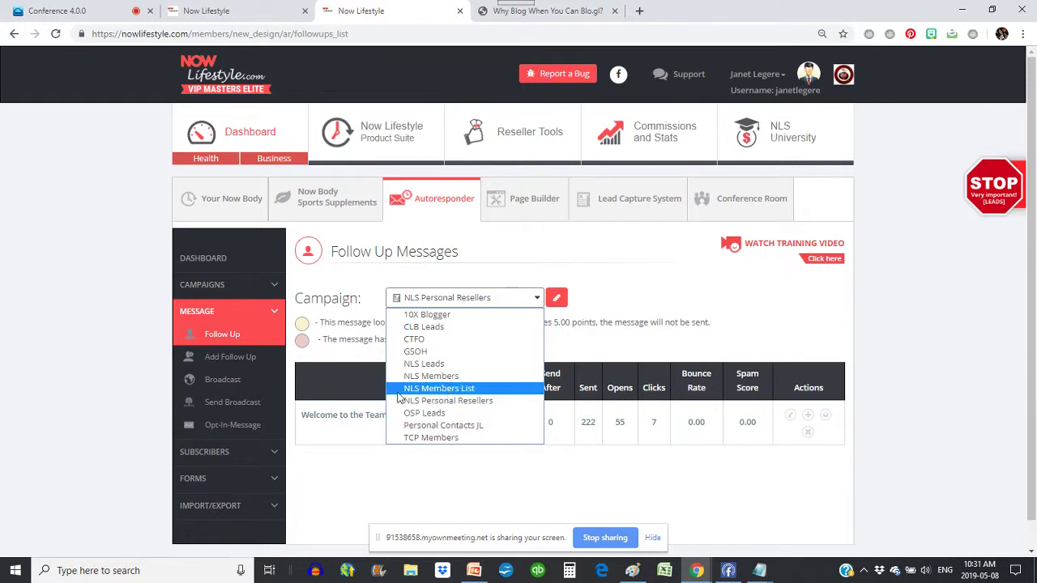
{"action": "left_click", "coordinate": [448, 388]}
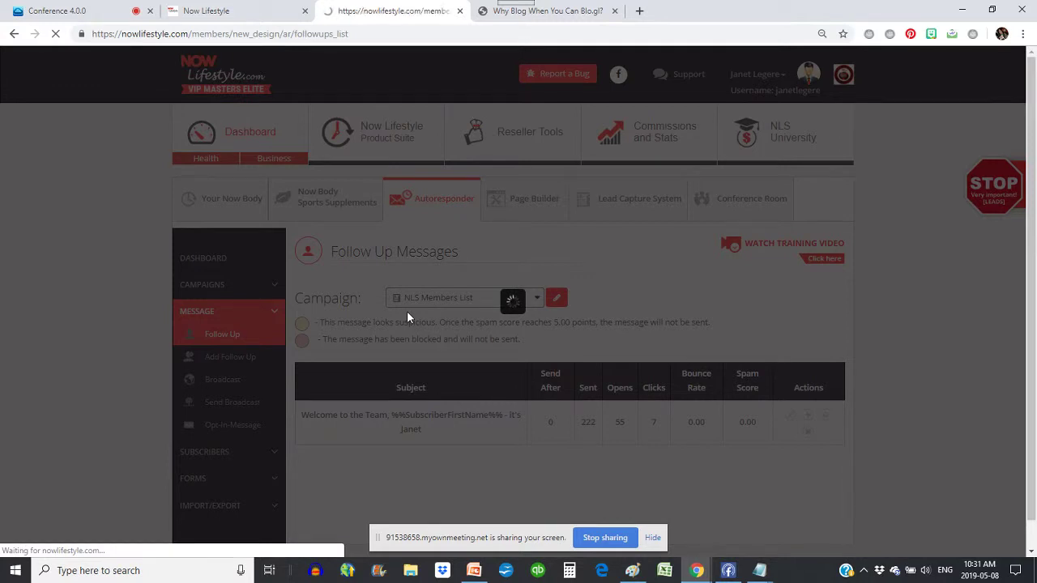
{"action": "scroll", "coordinate": [366, 245], "scroll_direction": "down", "scroll_amount": 1}
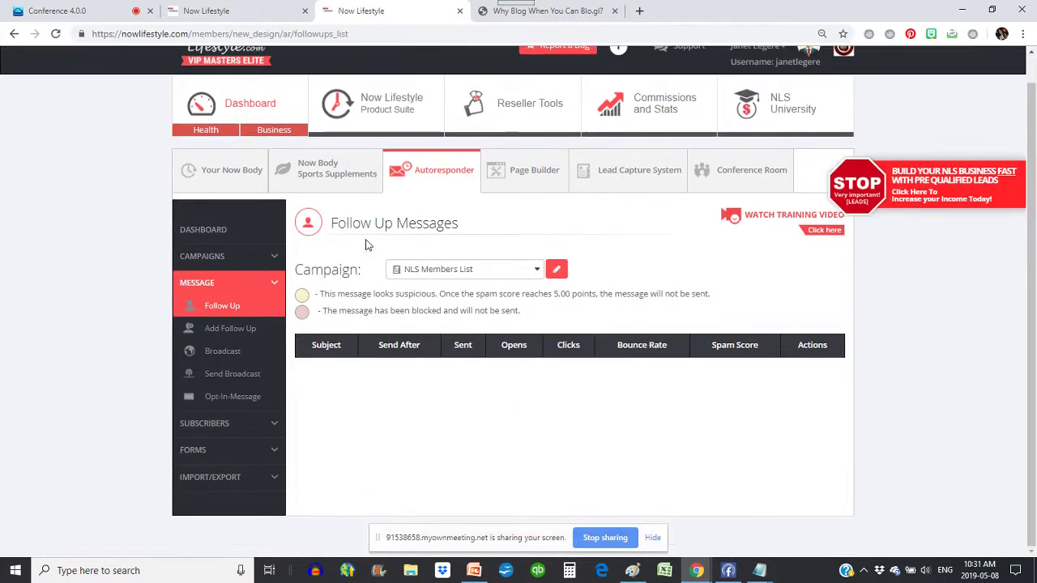
- Add a follow-up sending after 0 days with the welcome subject line from Notepad
{"action": "left_click", "coordinate": [231, 329]}
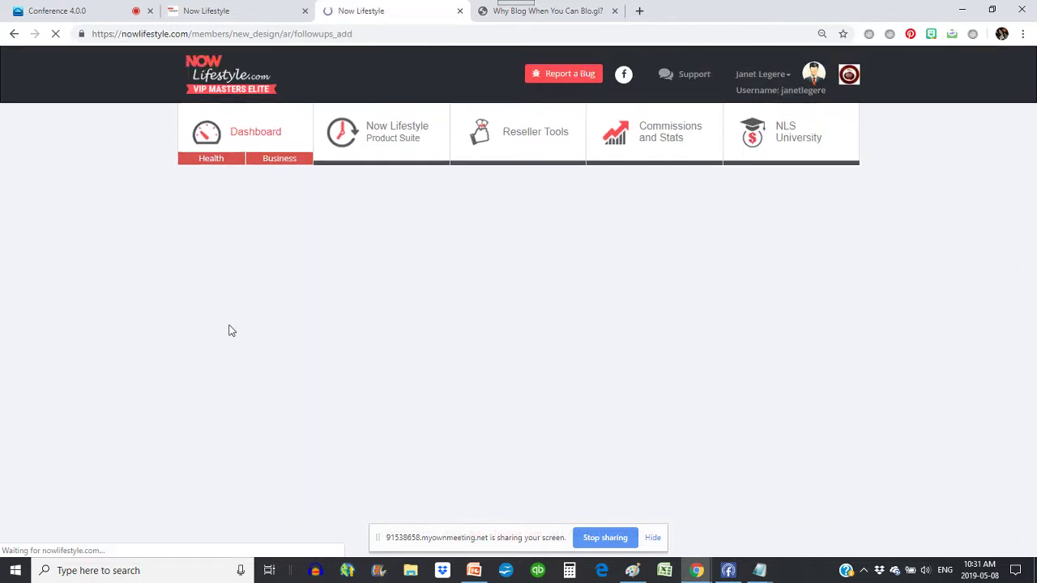
{"action": "scroll", "coordinate": [558, 341], "scroll_direction": "down", "scroll_amount": 2}
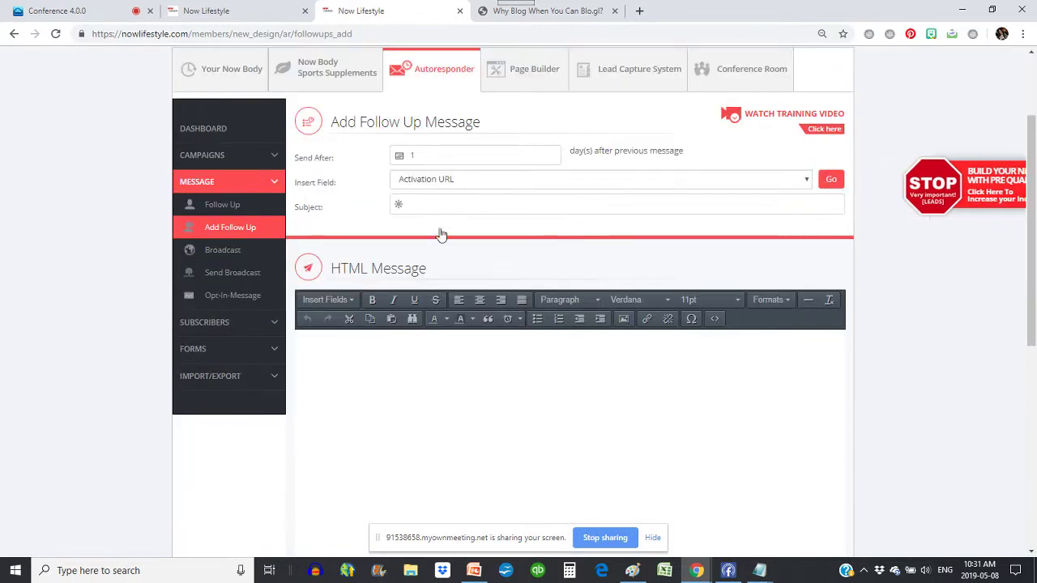
{"action": "double_click", "coordinate": [486, 154]}
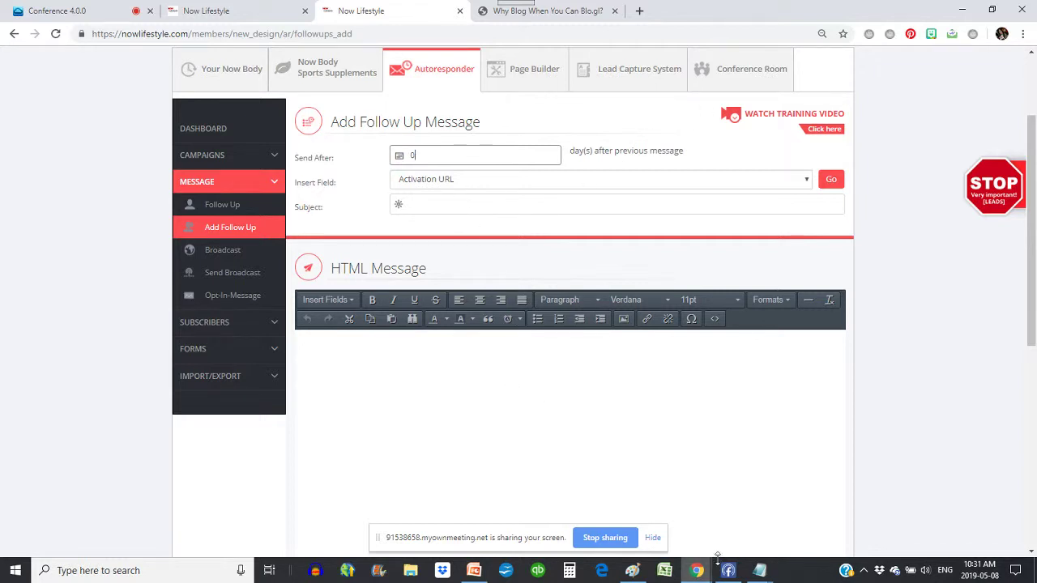
{"action": "mouse_move", "coordinate": [758, 571]}
{"action": "left_click", "coordinate": [808, 520]}
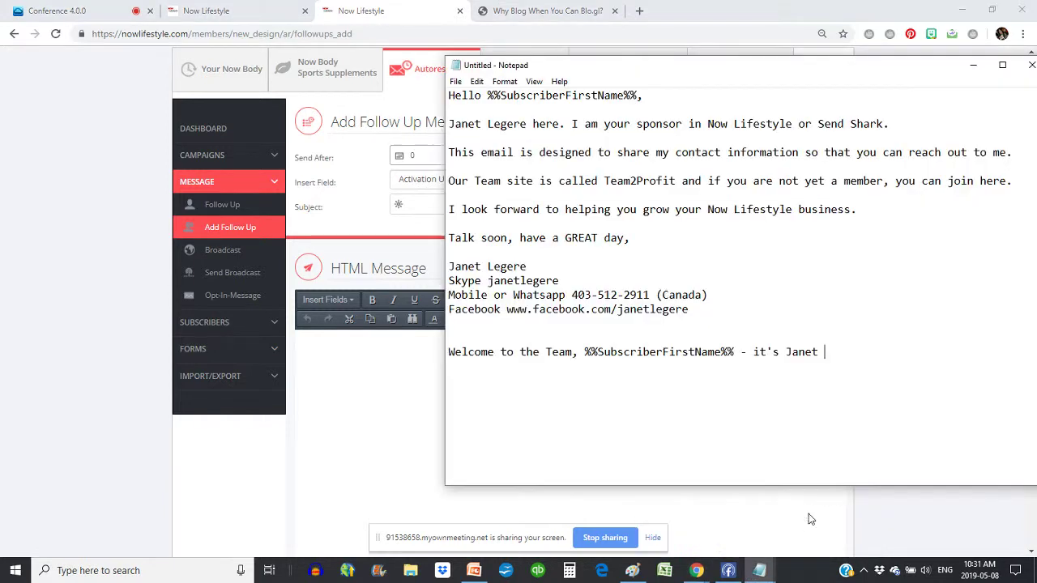
{"action": "left_click_drag", "start_coordinate": [825, 351], "coordinate": [434, 353]}
{"action": "key", "text": "ctrl+c"}
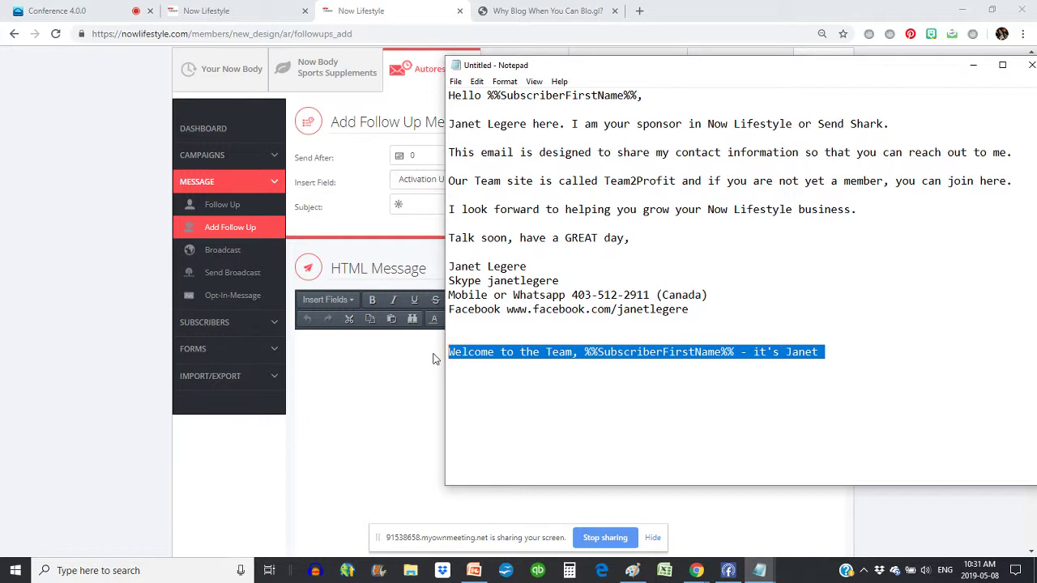
{"action": "left_click", "coordinate": [411, 206]}
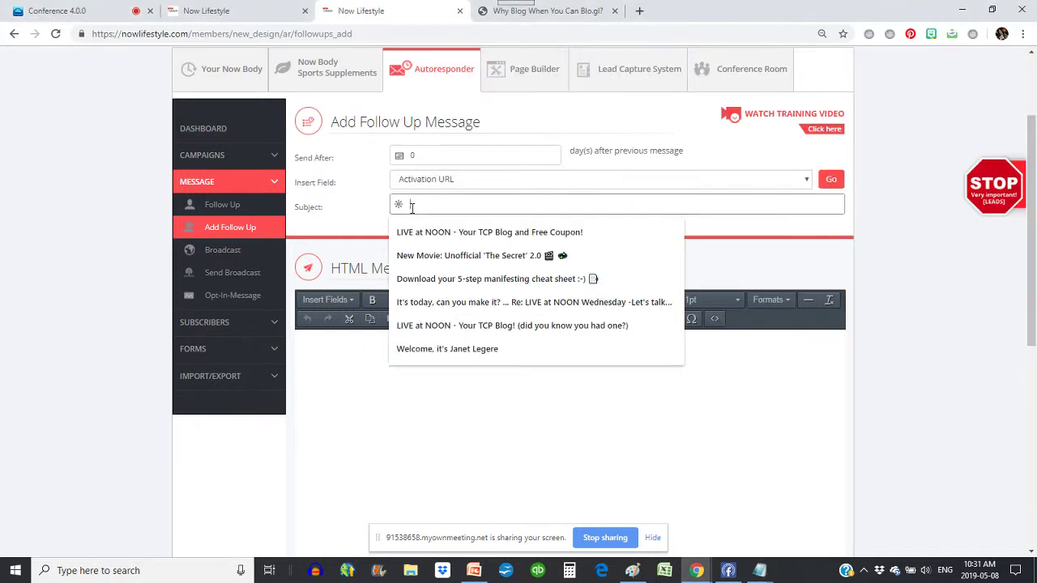
{"action": "key", "text": "ctrl+v"}
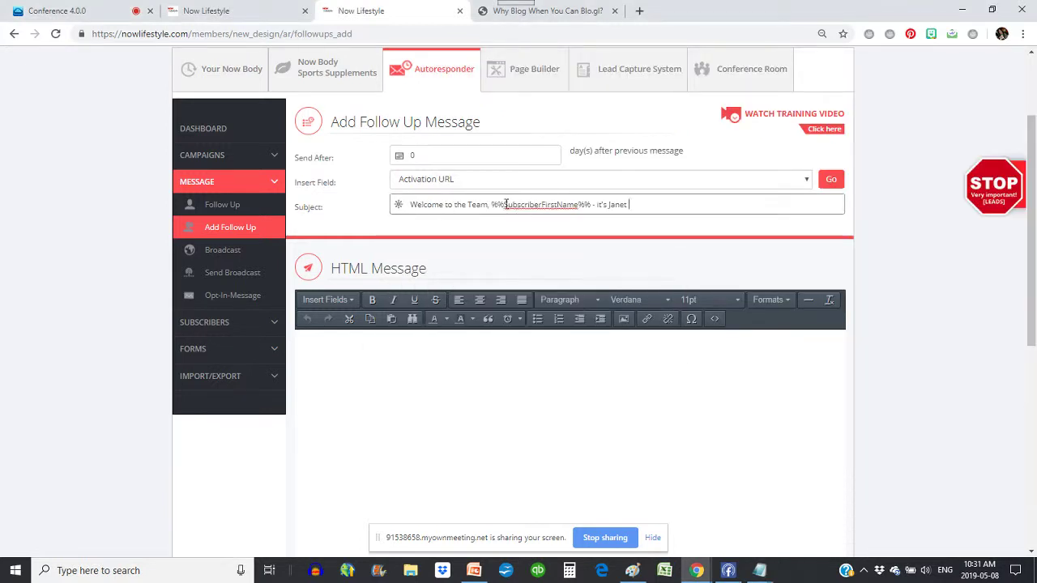
- Copy the whole welcome message body from the Notepad draft
{"action": "left_click", "coordinate": [759, 570]}
{"action": "left_click", "coordinate": [815, 507]}
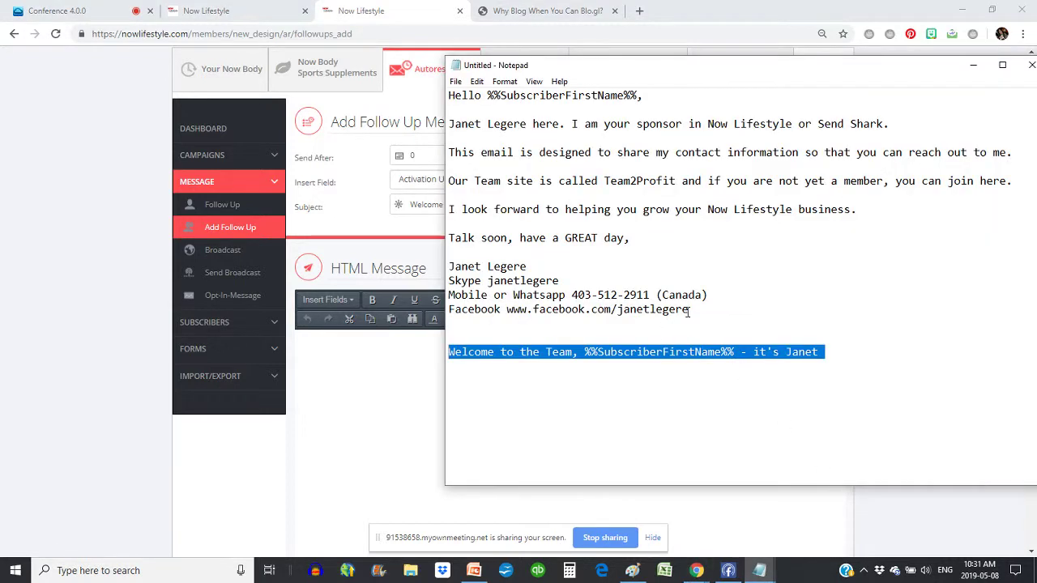
{"action": "left_click_drag", "start_coordinate": [688, 312], "coordinate": [428, 103]}
{"action": "key", "text": "ctrl+c"}
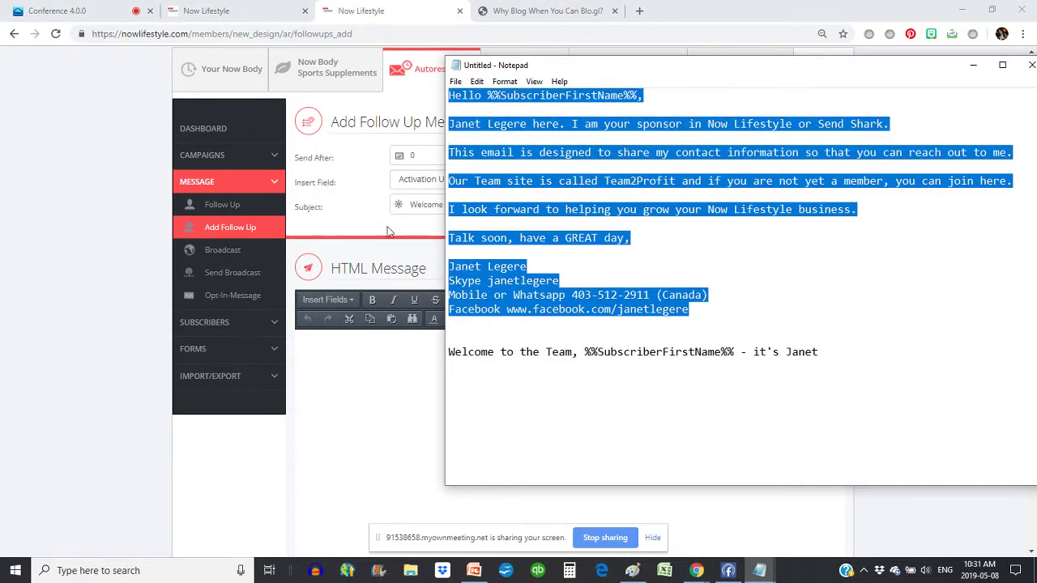
- Paste the welcome body into the HTML message and make 'you can join here' a bold link
{"action": "left_click", "coordinate": [363, 371]}
{"action": "key", "text": "ctrl+v"}
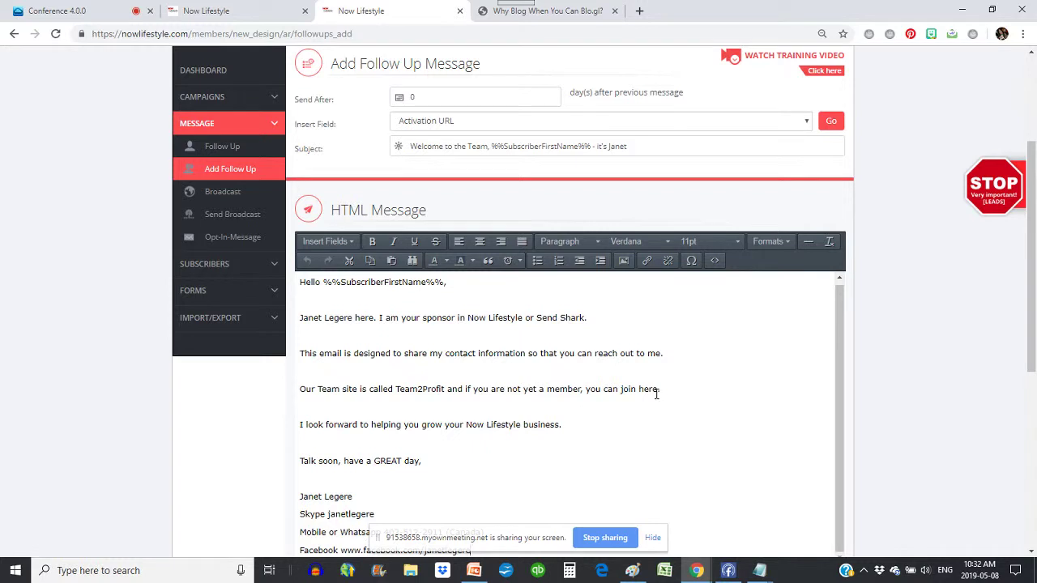
{"action": "left_click_drag", "start_coordinate": [659, 390], "coordinate": [585, 390]}
{"action": "left_click", "coordinate": [645, 262]}
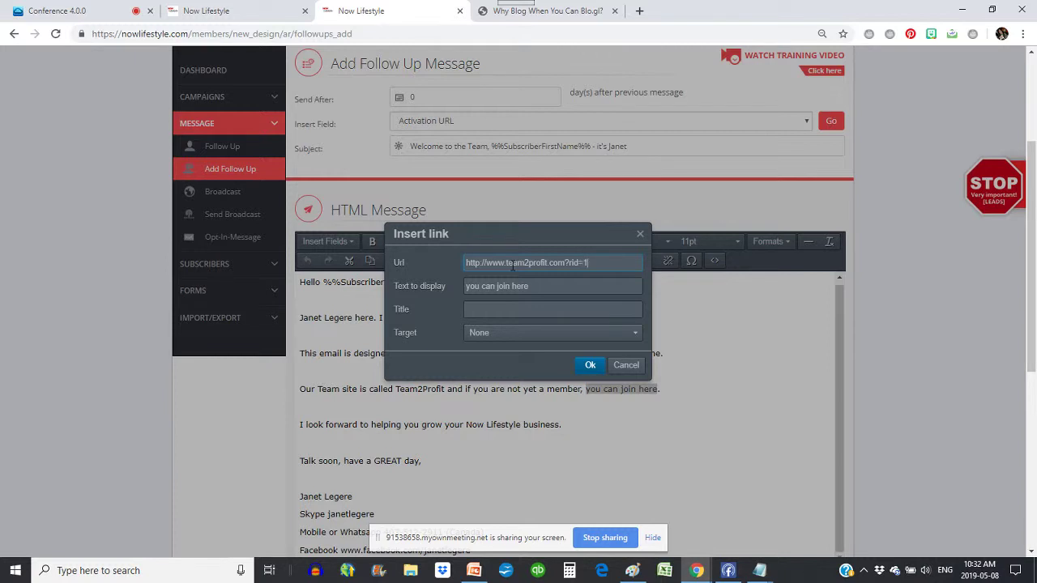
{"action": "left_click", "coordinate": [587, 365]}
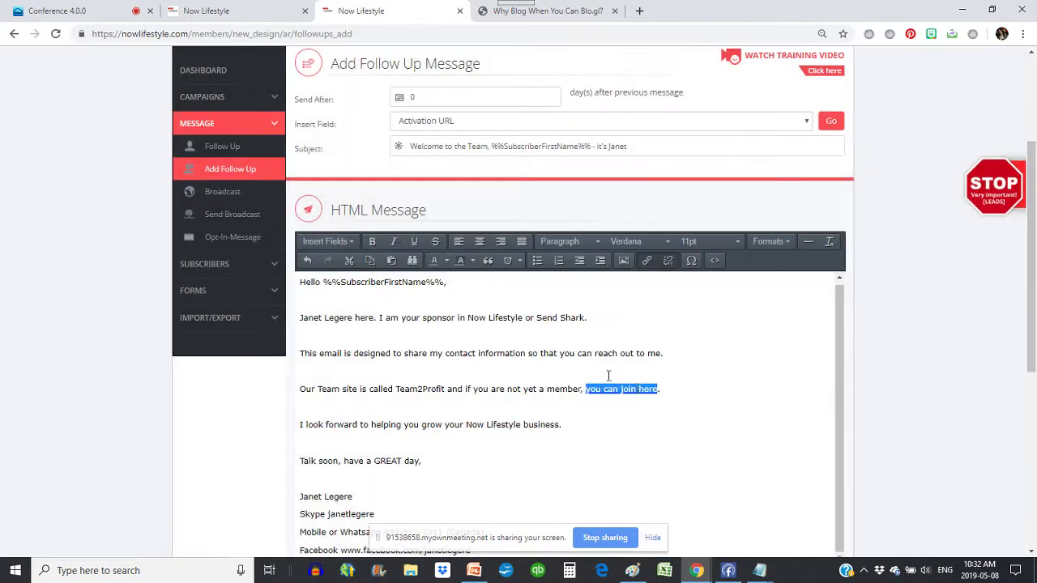
{"action": "left_click", "coordinate": [373, 244]}
{"action": "scroll", "coordinate": [431, 400], "scroll_direction": "down", "scroll_amount": 1}
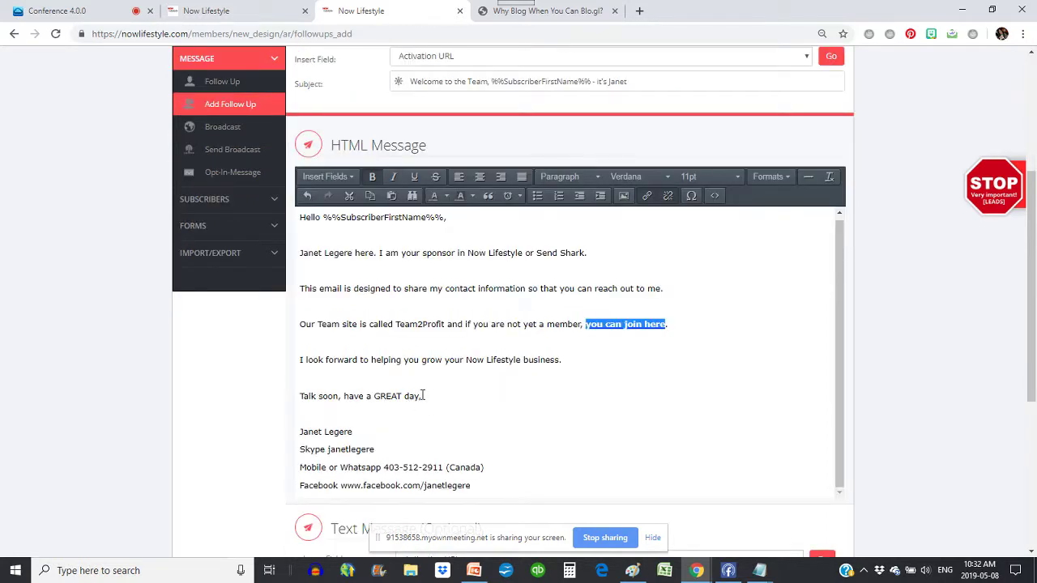
{"action": "scroll", "coordinate": [422, 392], "scroll_direction": "down", "scroll_amount": 1}
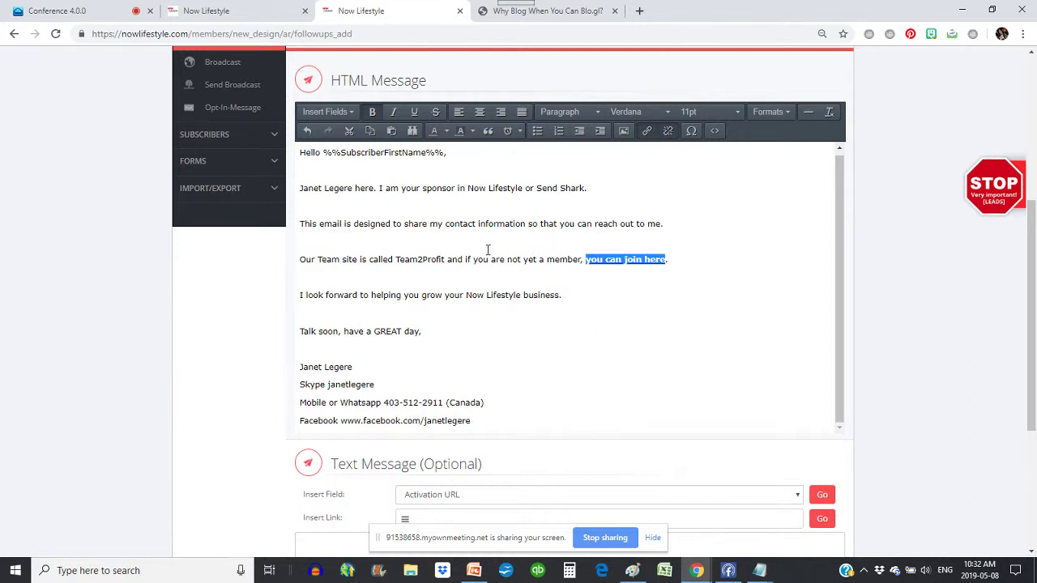
- Remove the blank line above the signature name and add an empty line below it
{"action": "left_click", "coordinate": [369, 367]}
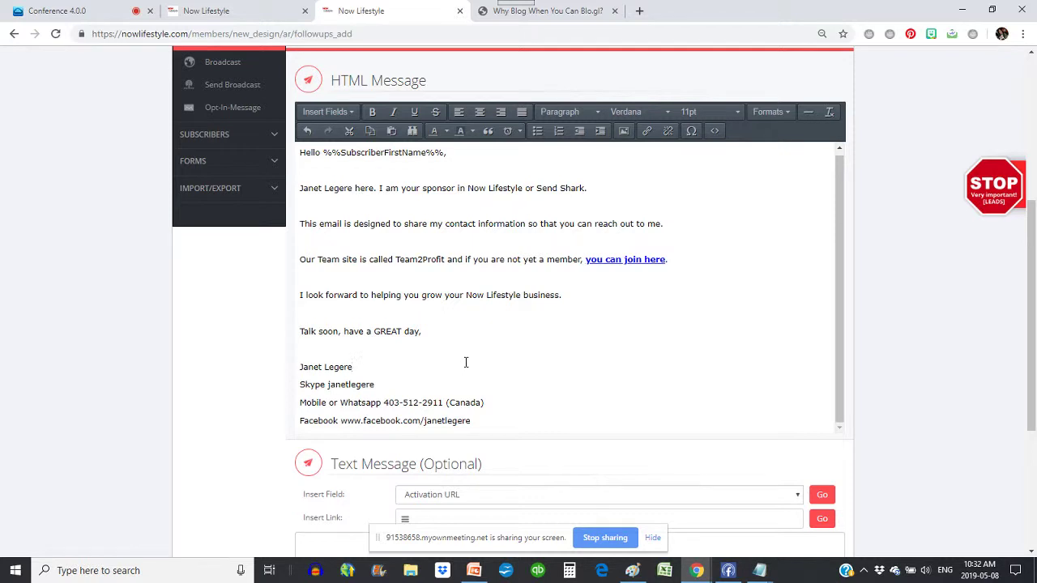
{"action": "key", "text": "Delete"}
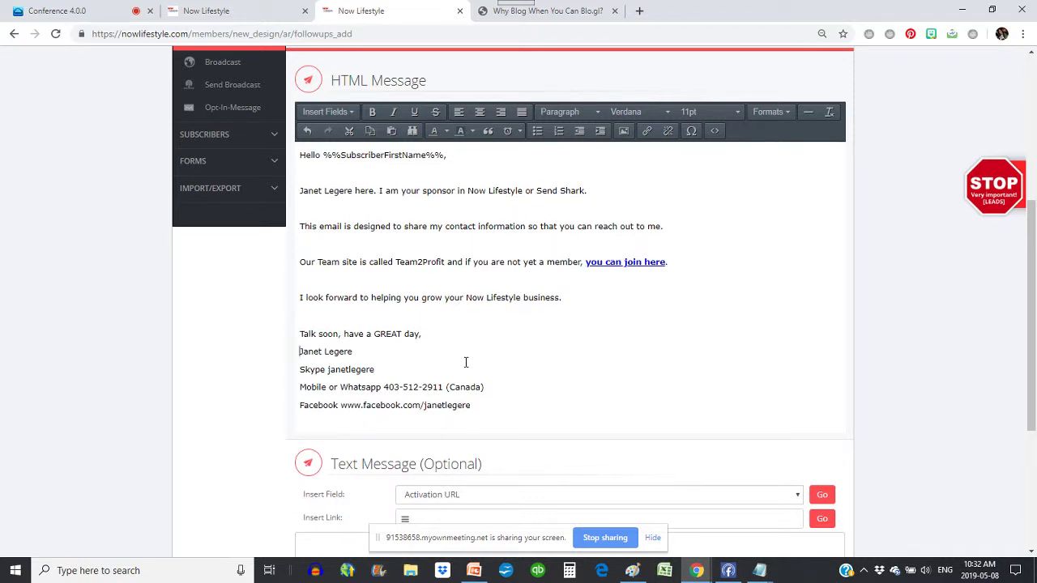
{"action": "left_click", "coordinate": [361, 348]}
{"action": "key", "text": "Return"}
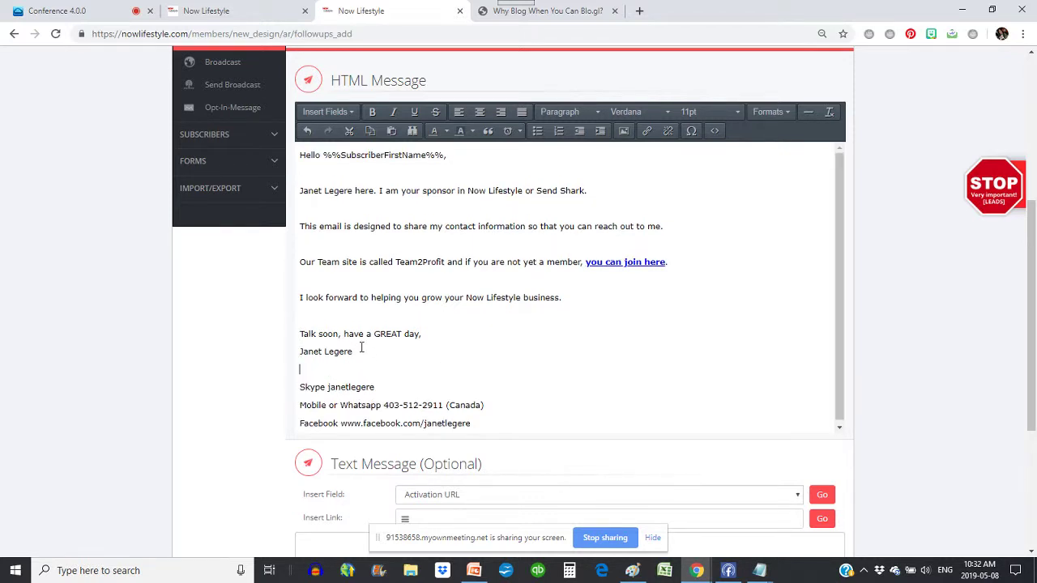
- Upload the profile photo from OneDrive Pictures through the Insert image dialog
{"action": "left_click", "coordinate": [623, 131]}
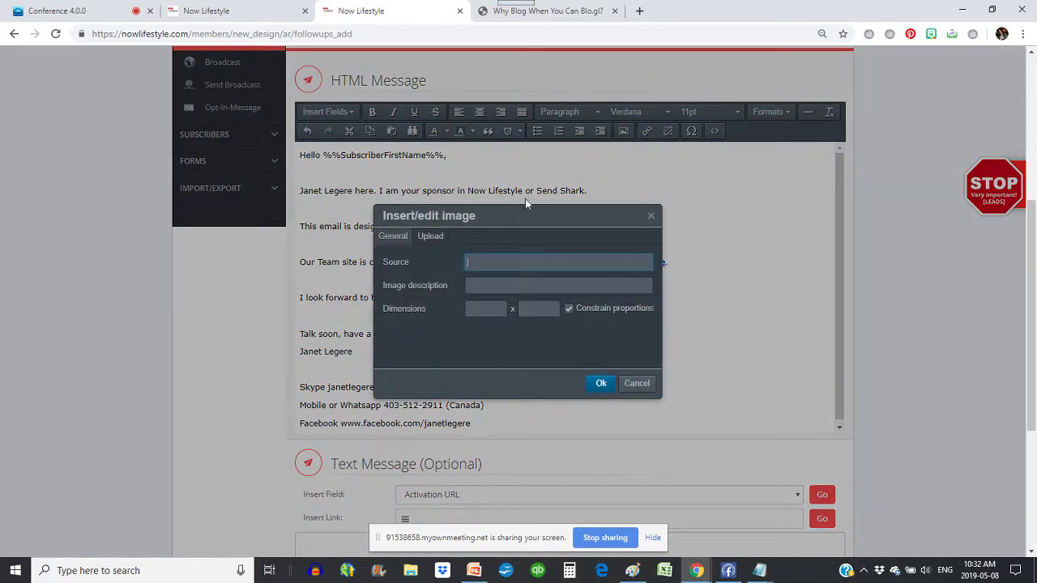
{"action": "left_click", "coordinate": [430, 237]}
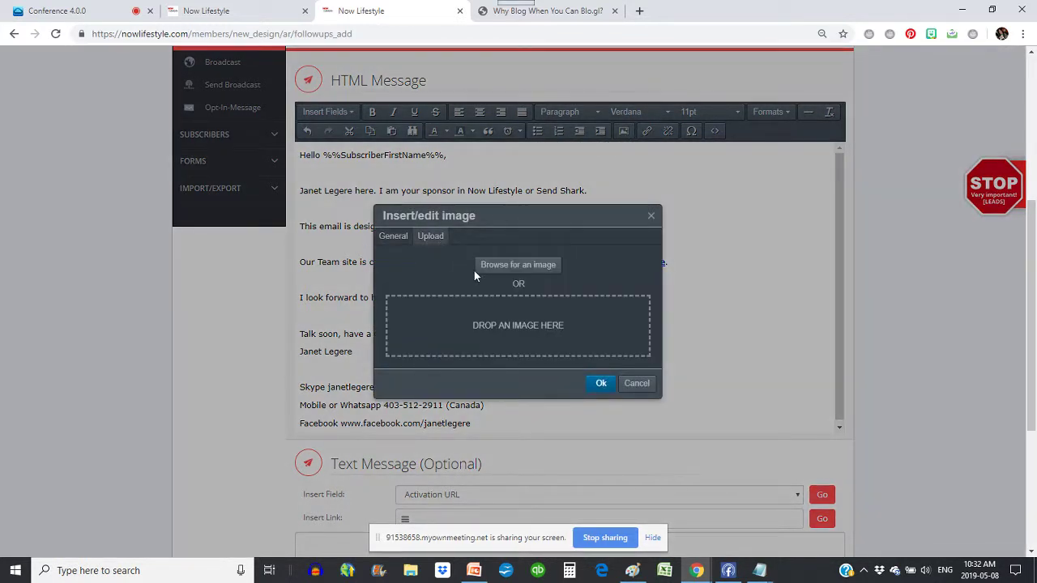
{"action": "left_click", "coordinate": [516, 267]}
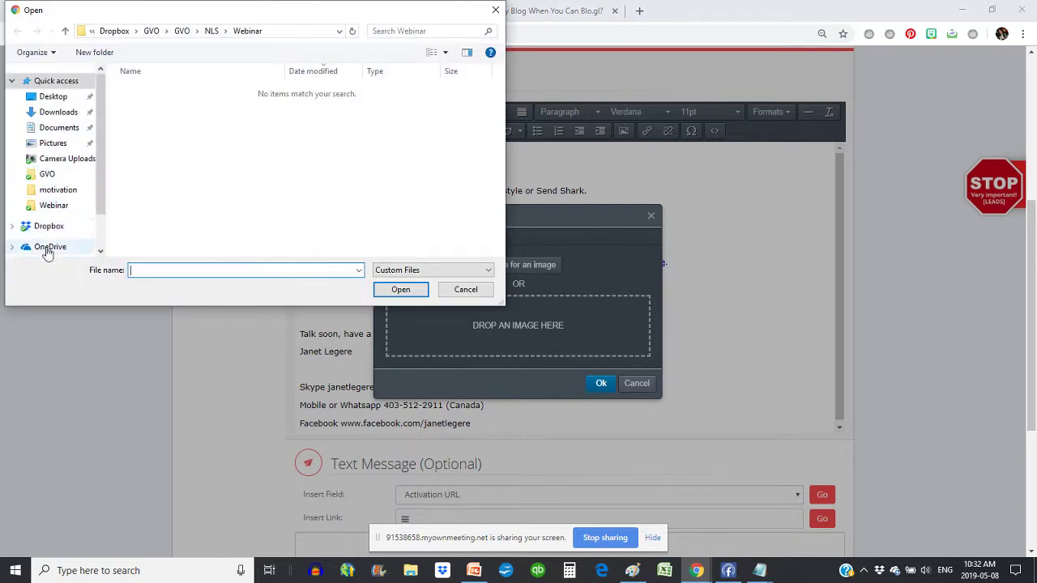
{"action": "left_click", "coordinate": [45, 247]}
{"action": "scroll", "coordinate": [250, 144], "scroll_direction": "down", "scroll_amount": 4}
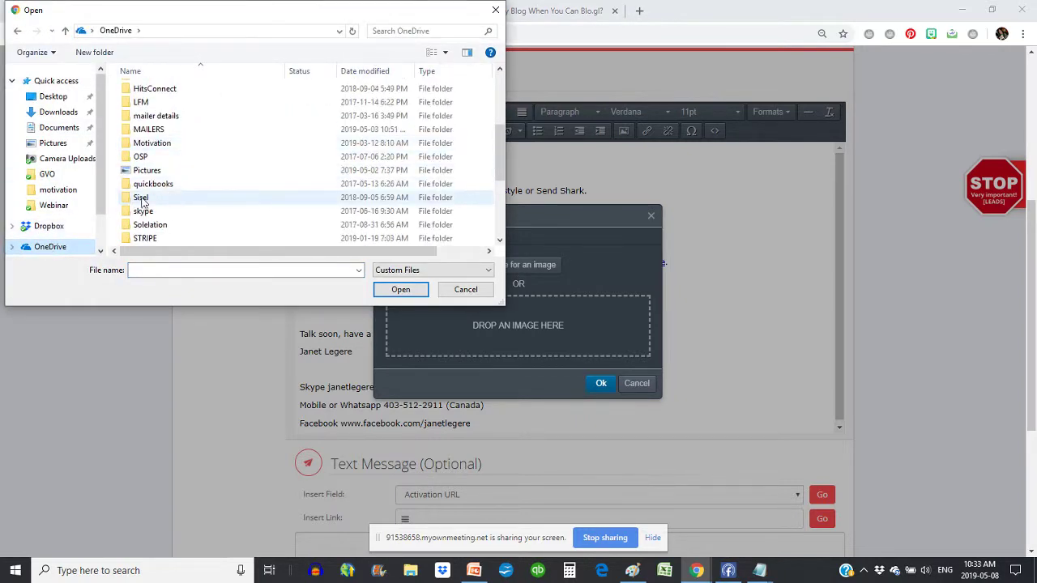
{"action": "double_click", "coordinate": [148, 174]}
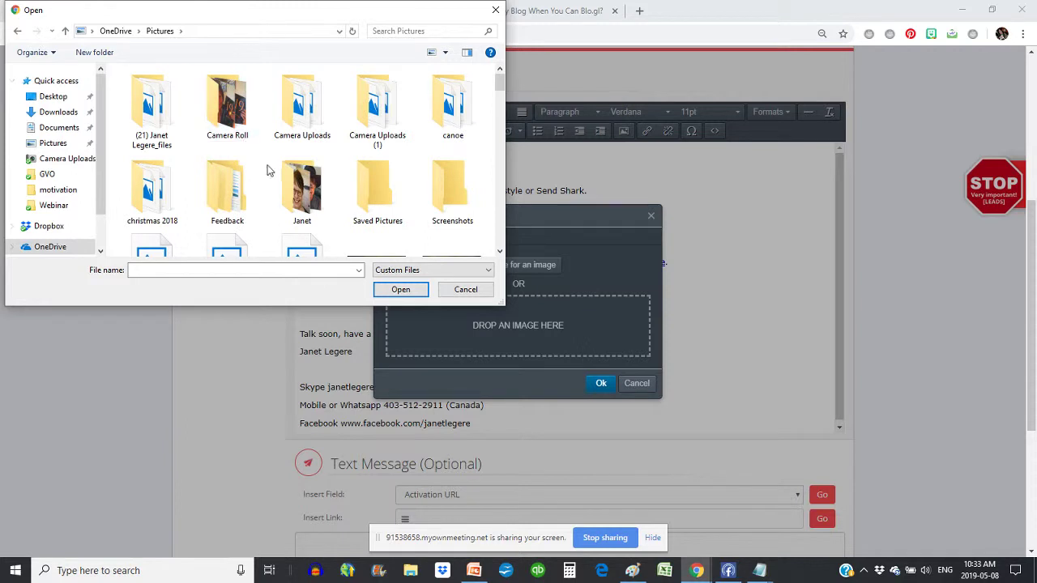
{"action": "double_click", "coordinate": [314, 189]}
{"action": "left_click", "coordinate": [151, 101]}
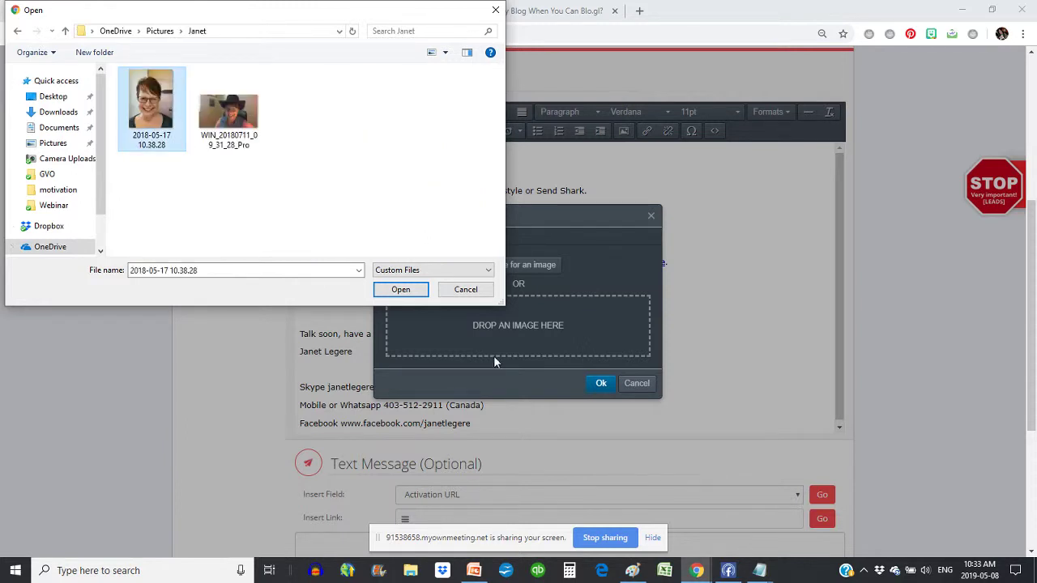
{"action": "left_click", "coordinate": [401, 290]}
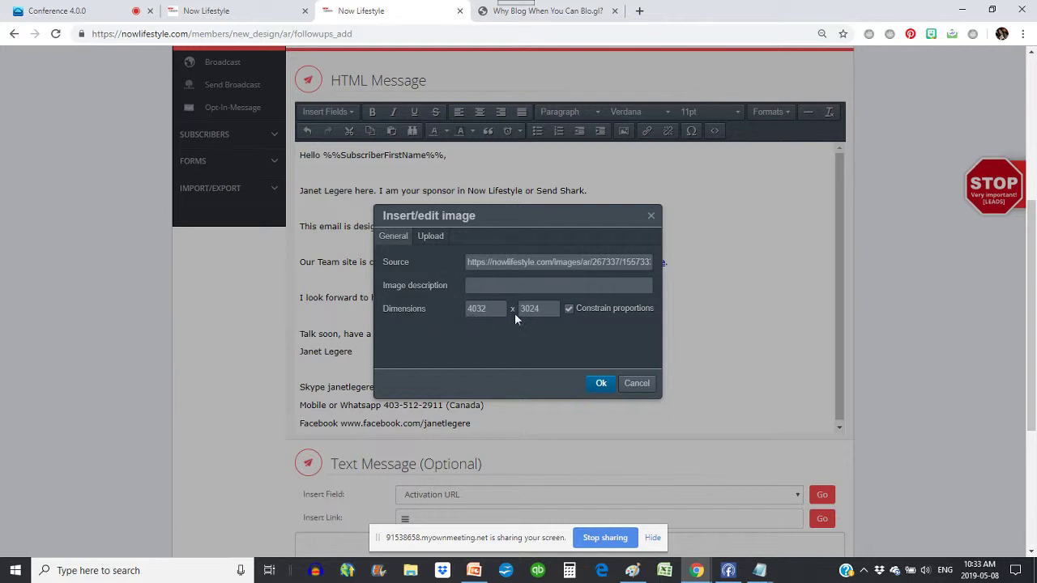
- Resize the photo from 4032 to 300 wide (225 high) and insert it
{"action": "left_click_drag", "start_coordinate": [500, 310], "coordinate": [459, 309]}
{"action": "type", "text": "300"}
{"action": "key", "text": "Tab"}
{"action": "left_click", "coordinate": [600, 384]}
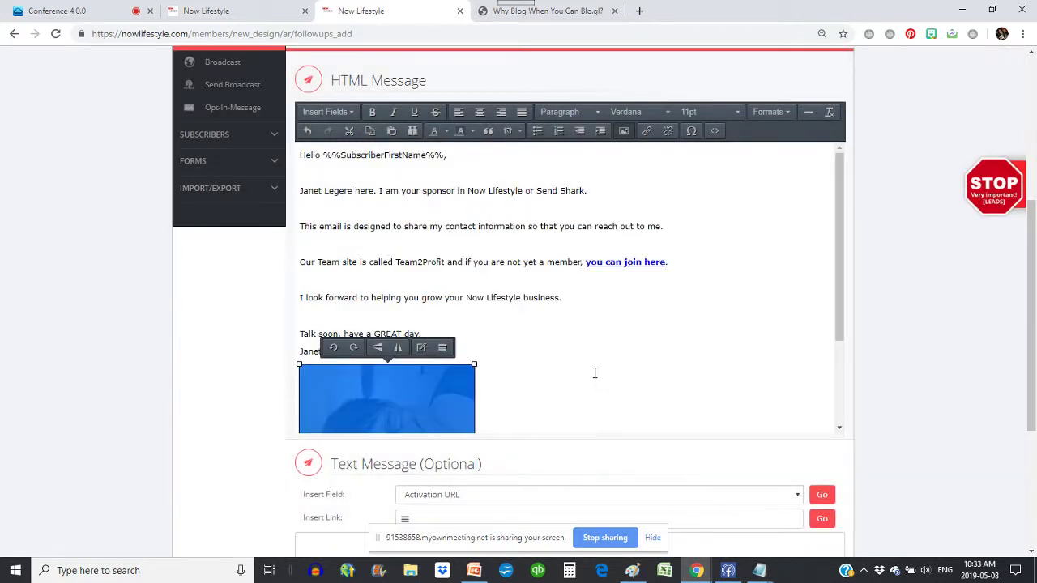
- Rotate the sideways profile photo clockwise so it stands upright
{"action": "left_click", "coordinate": [591, 343]}
{"action": "scroll", "coordinate": [591, 336], "scroll_direction": "down", "scroll_amount": 2}
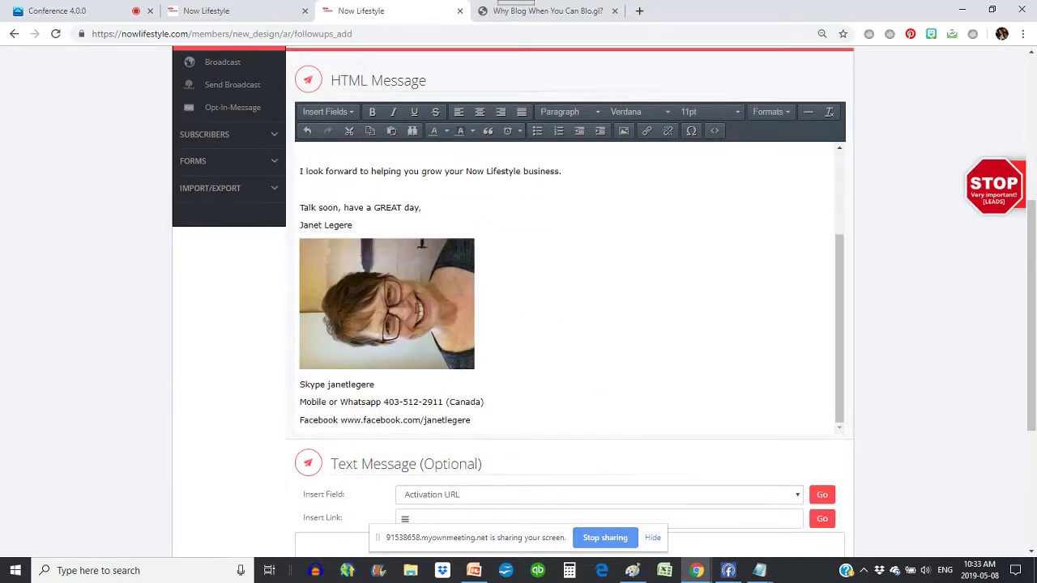
{"action": "left_click", "coordinate": [382, 308]}
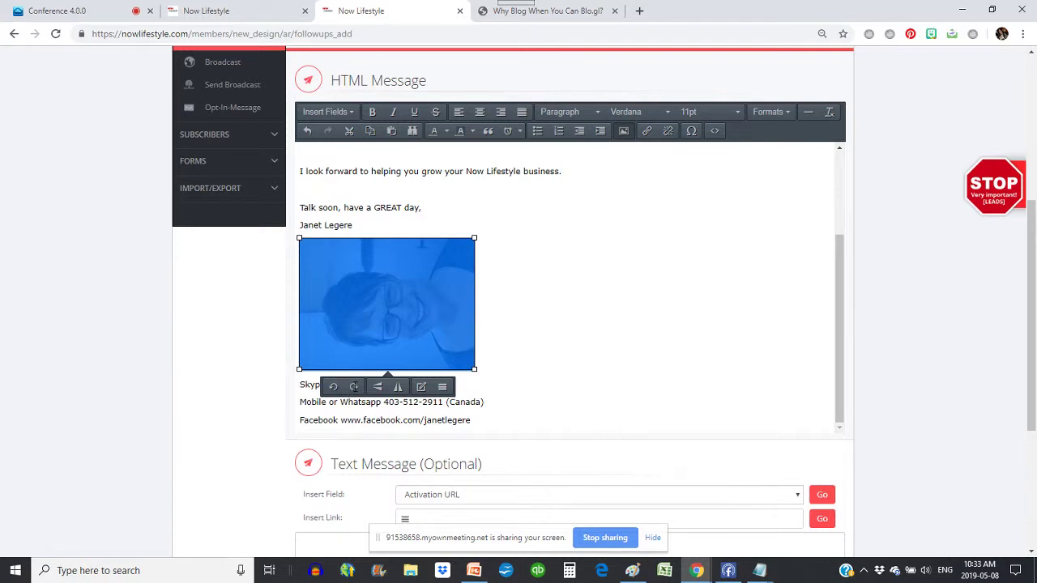
{"action": "left_click", "coordinate": [353, 386]}
{"action": "left_click", "coordinate": [484, 324]}
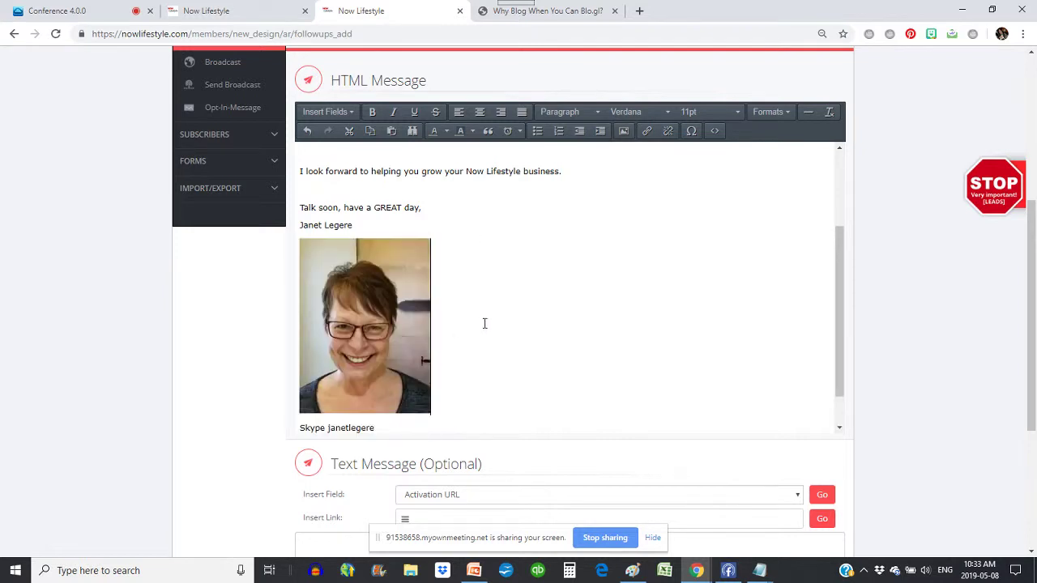
{"action": "scroll", "coordinate": [449, 306], "scroll_direction": "up", "scroll_amount": 2}
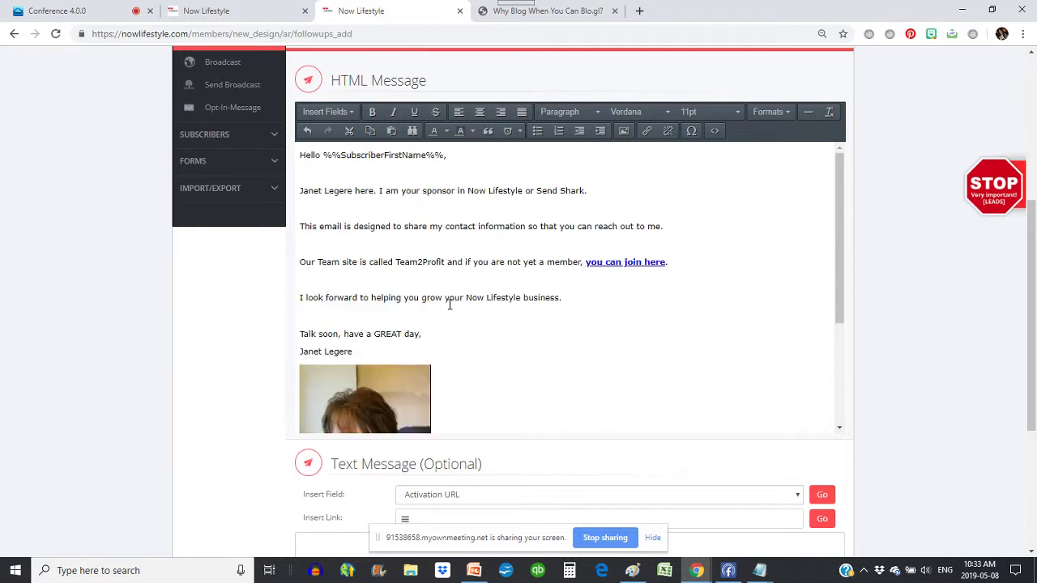
{"action": "scroll", "coordinate": [578, 301], "scroll_direction": "down", "scroll_amount": 2}
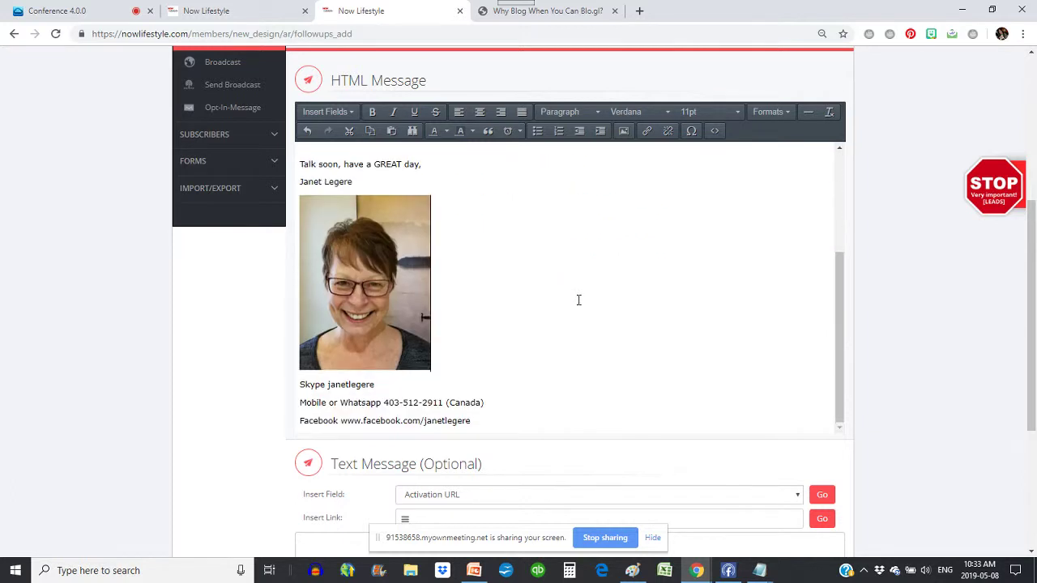
- Copy the full HTML message into the Text Message box as plain text
{"action": "key", "text": "ctrl+a"}
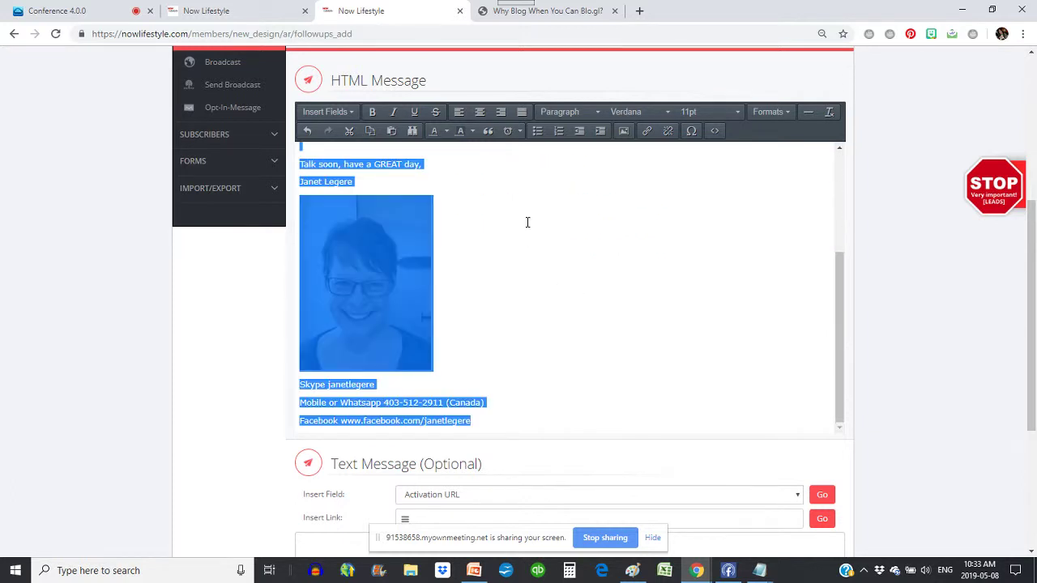
{"action": "scroll", "coordinate": [528, 222], "scroll_direction": "down", "scroll_amount": 3}
{"action": "left_click", "coordinate": [453, 339]}
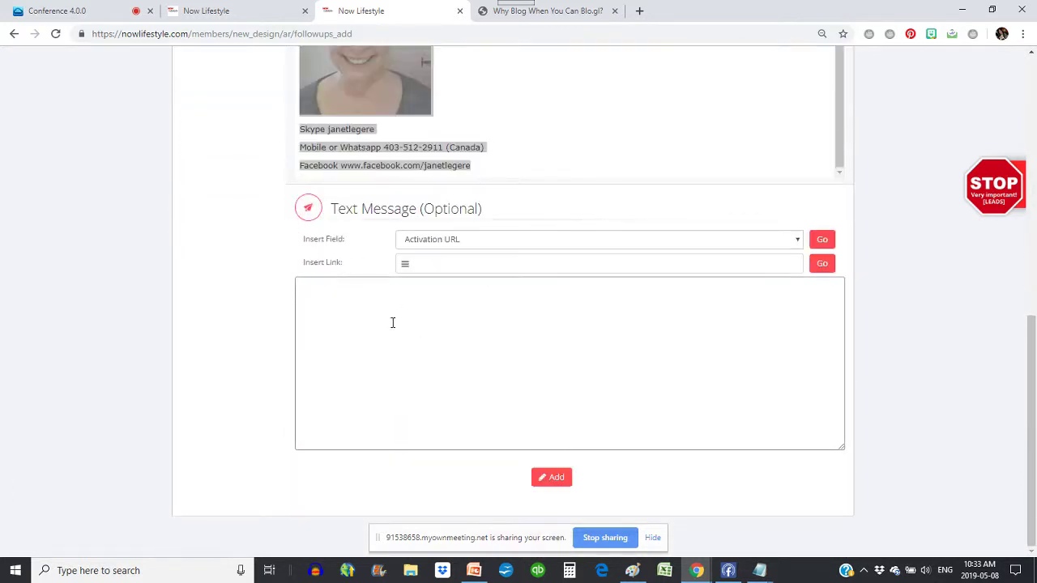
{"action": "key", "text": "ctrl+v"}
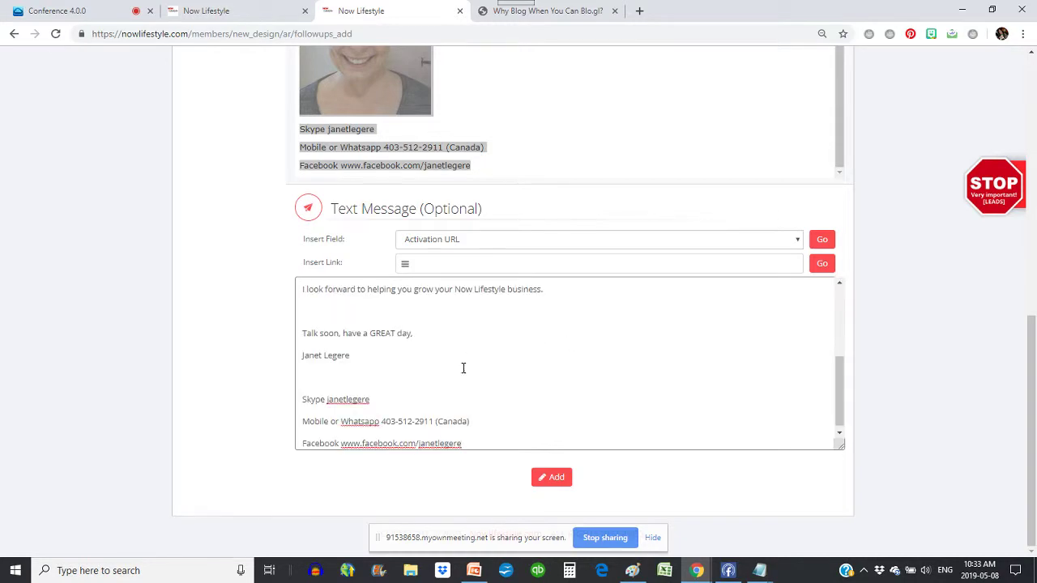
{"action": "scroll", "coordinate": [487, 361], "scroll_direction": "up", "scroll_amount": 5}
{"action": "scroll", "coordinate": [846, 347], "scroll_direction": "up", "scroll_amount": 8}
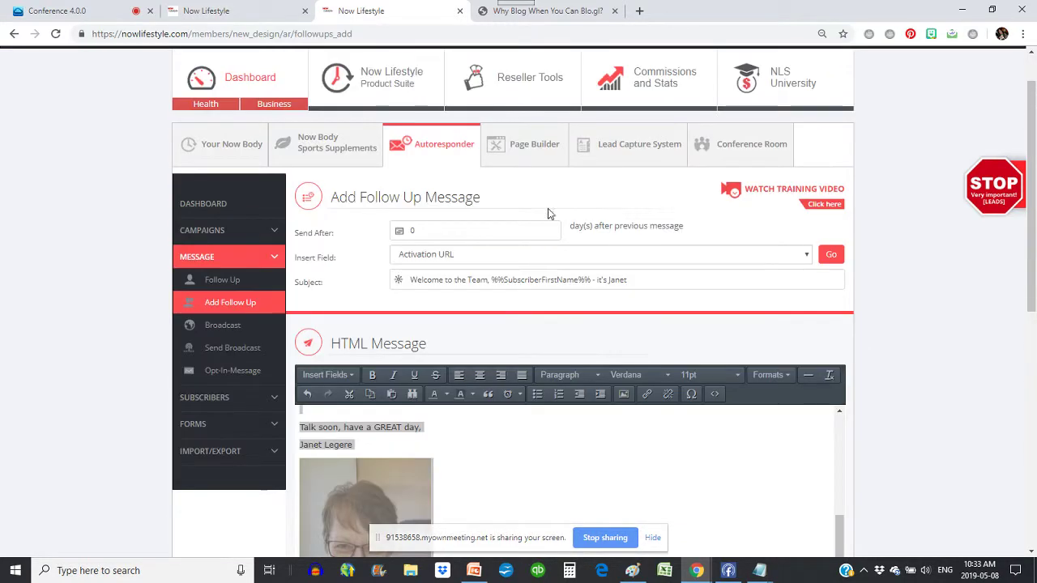
{"action": "scroll", "coordinate": [636, 290], "scroll_direction": "down", "scroll_amount": 3}
{"action": "left_click", "coordinate": [635, 286]}
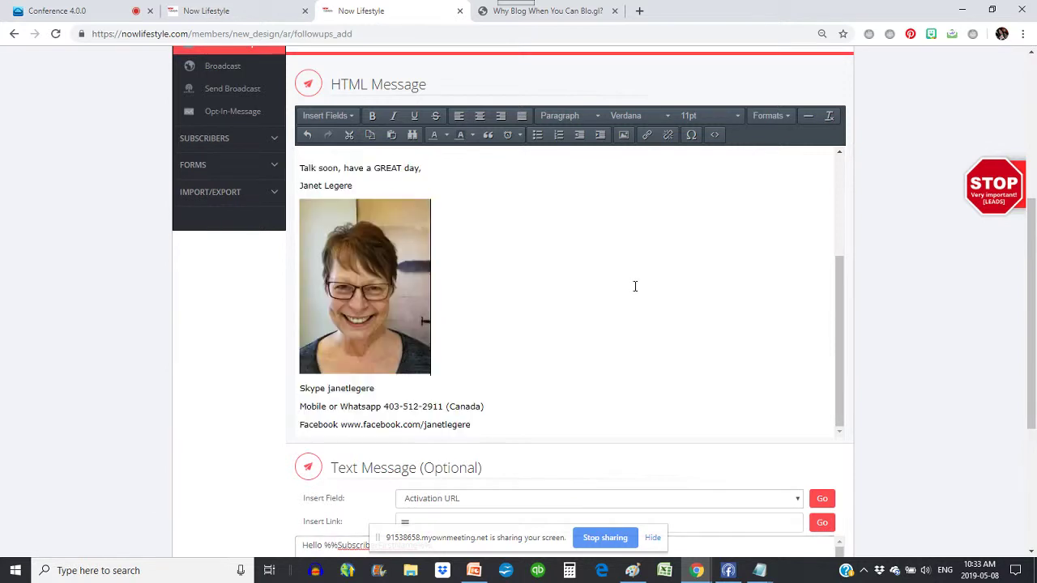
{"action": "scroll", "coordinate": [635, 286], "scroll_direction": "down", "scroll_amount": 3}
{"action": "scroll", "coordinate": [924, 438], "scroll_direction": "down", "scroll_amount": 1}
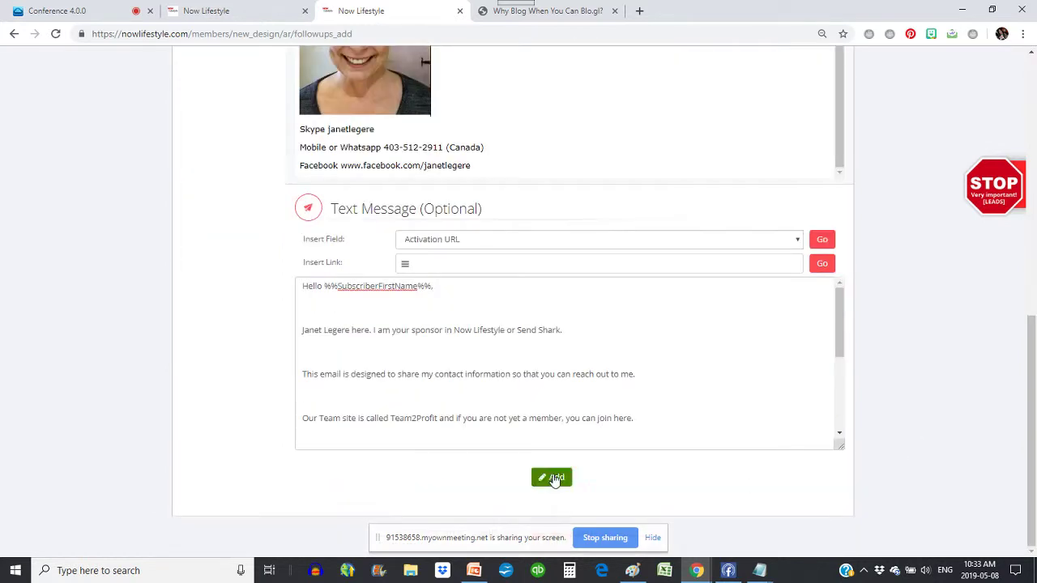
- Save the welcome follow-up, then open Subscribers > Add Subscriber, briefly checking the other Now Lifestyle tab
{"action": "left_click", "coordinate": [555, 478]}
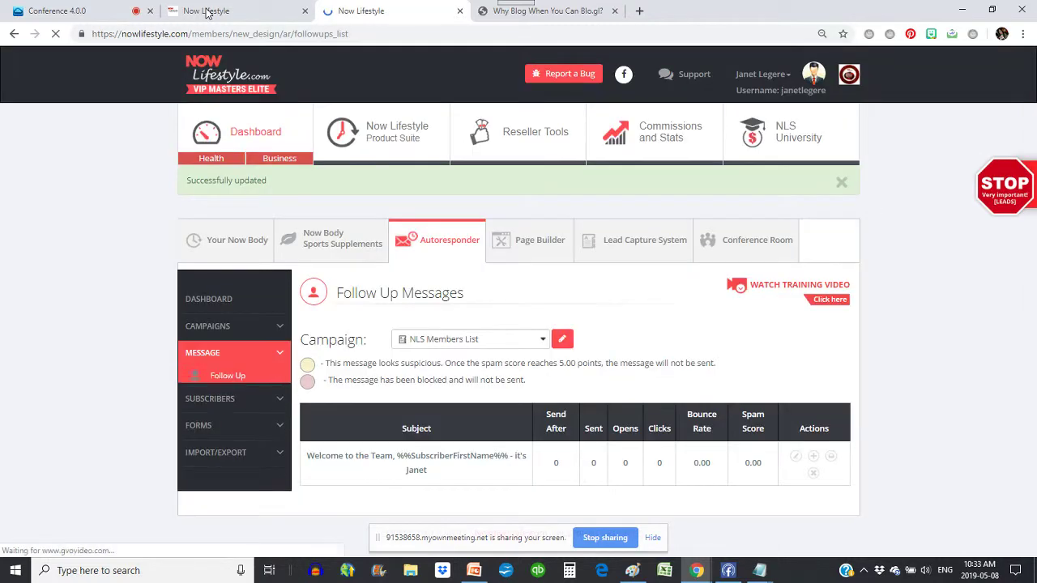
{"action": "scroll", "coordinate": [474, 380], "scroll_direction": "down", "scroll_amount": 2}
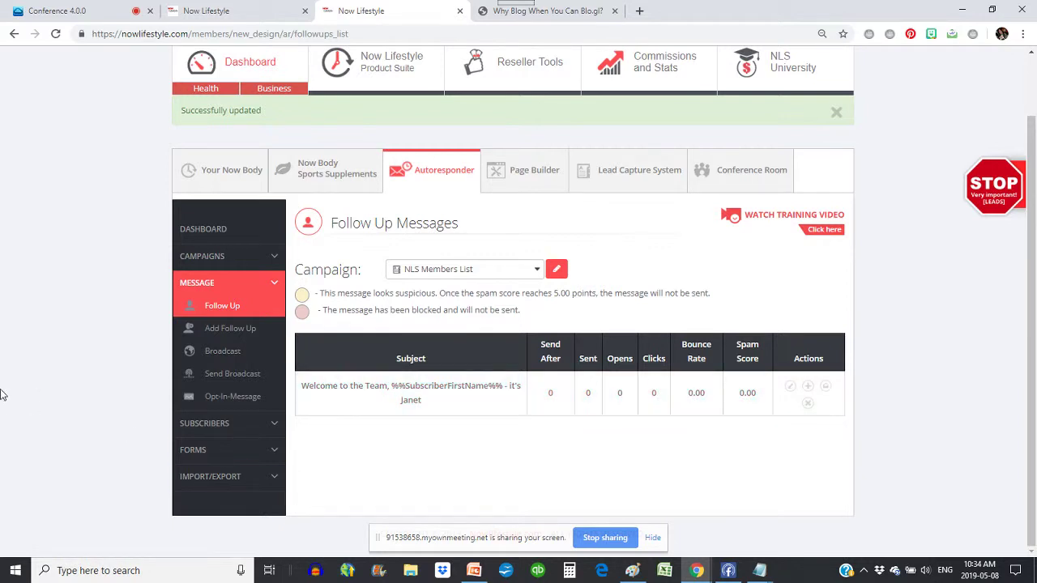
{"action": "left_click", "coordinate": [207, 425]}
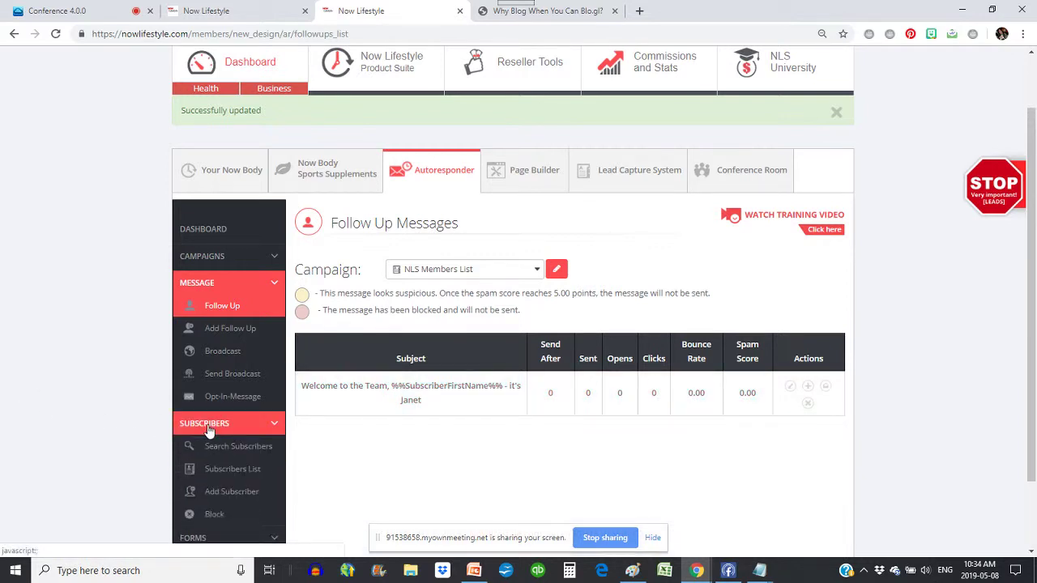
{"action": "scroll", "coordinate": [206, 374], "scroll_direction": "down", "scroll_amount": 2}
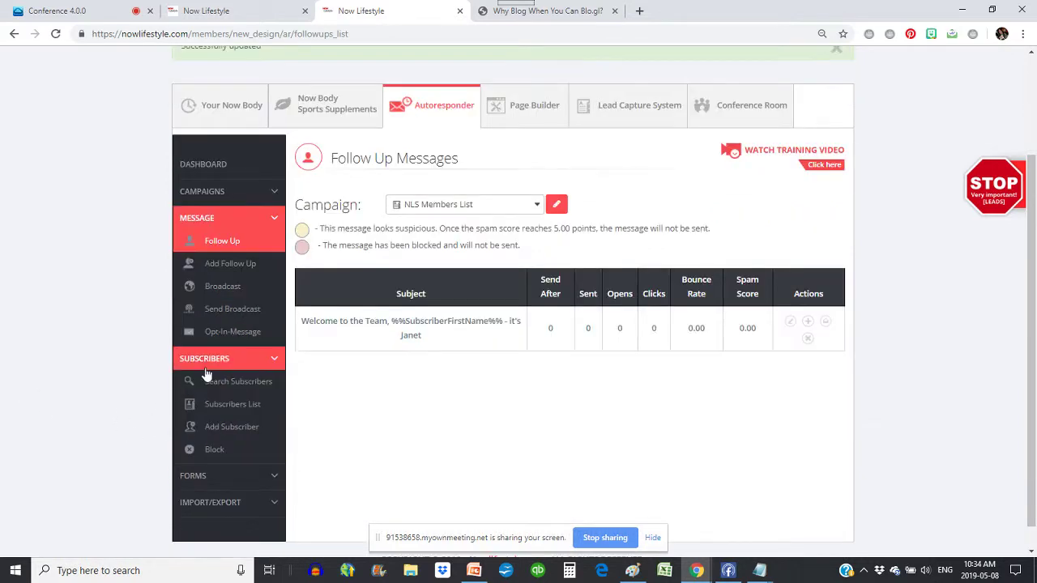
{"action": "left_click", "coordinate": [239, 434]}
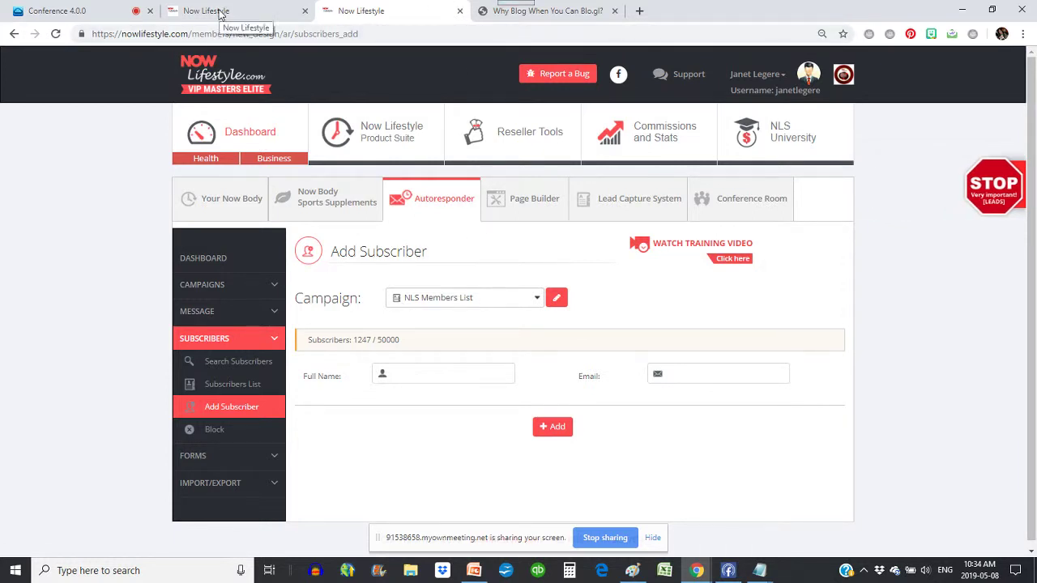
{"action": "left_click", "coordinate": [220, 14]}
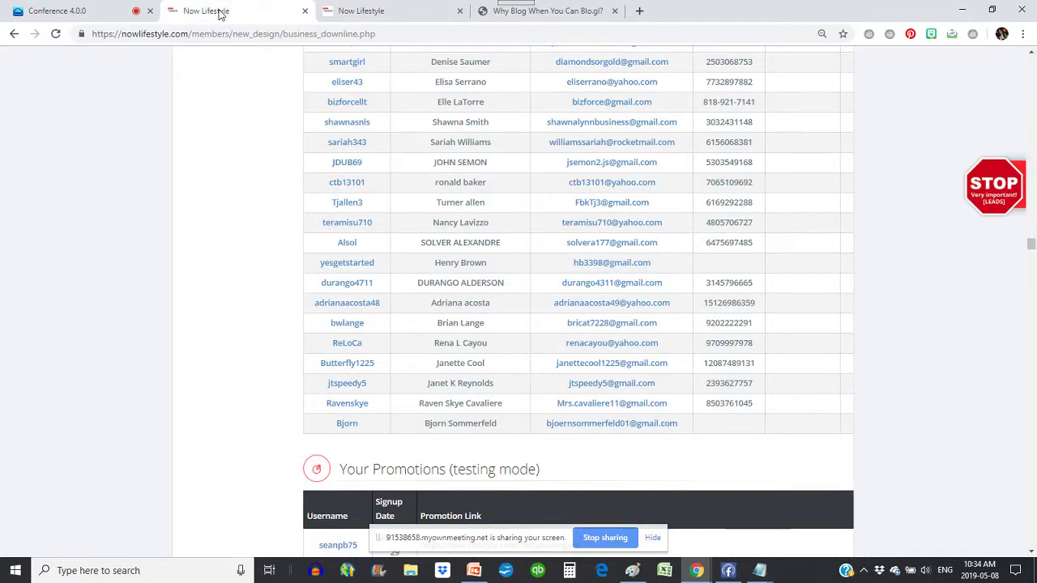
{"action": "left_click", "coordinate": [438, 10]}
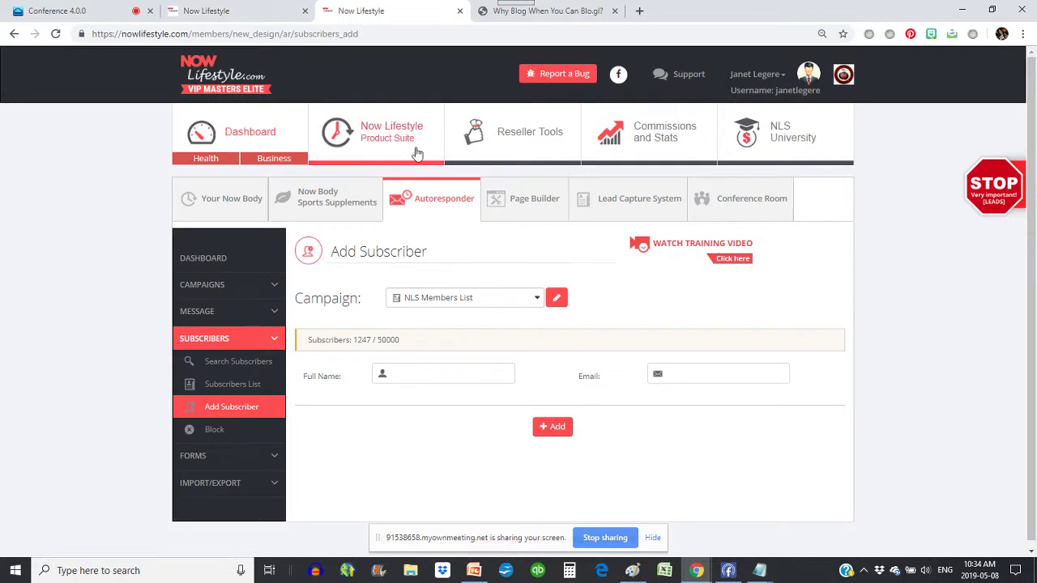
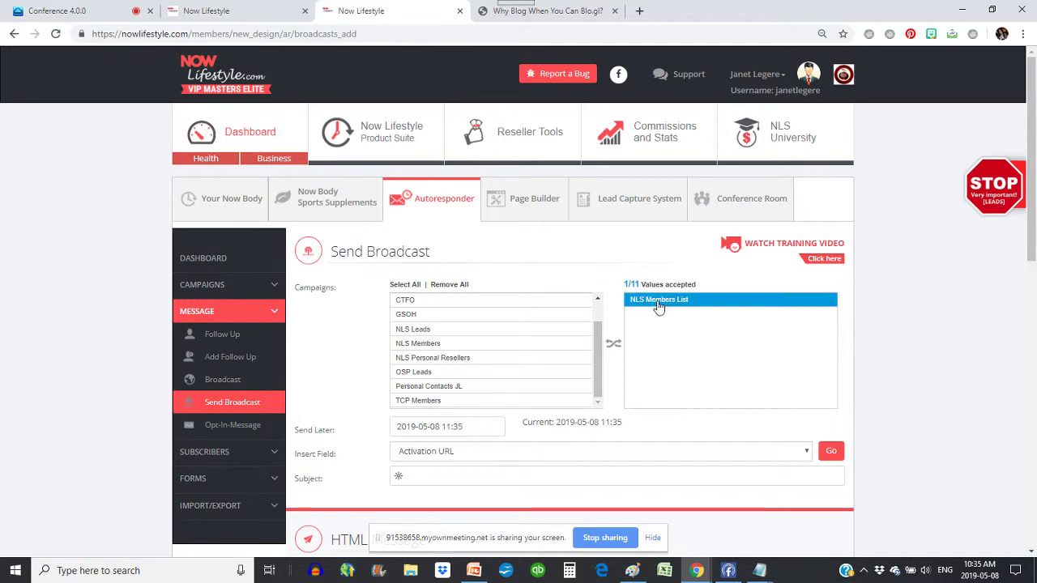
- Scroll through the Send Broadcast form addressed to NLS Members List
{"action": "scroll", "coordinate": [413, 364], "scroll_direction": "down", "scroll_amount": 5}
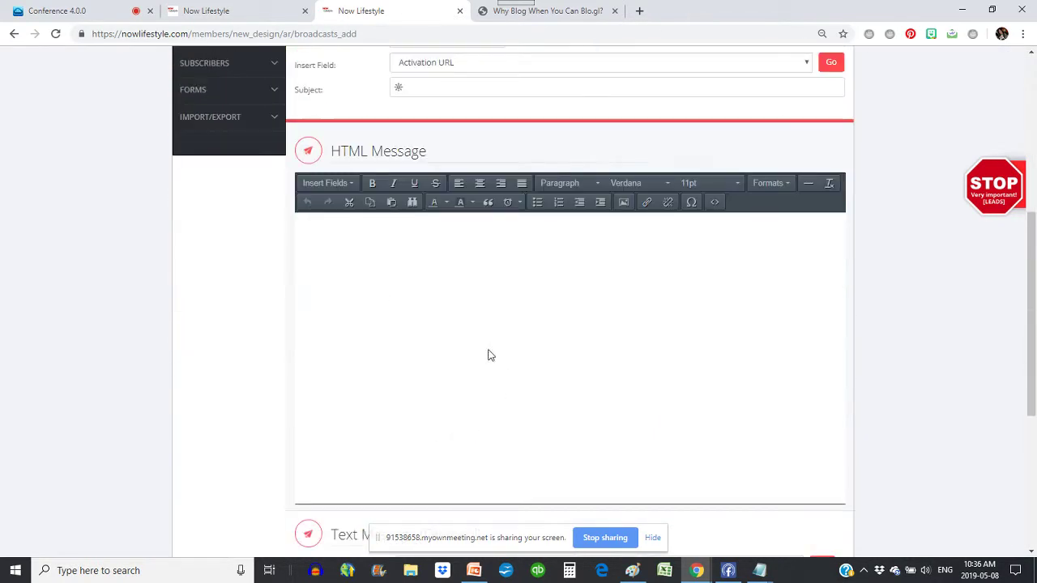
{"action": "scroll", "coordinate": [591, 231], "scroll_direction": "up", "scroll_amount": 5}
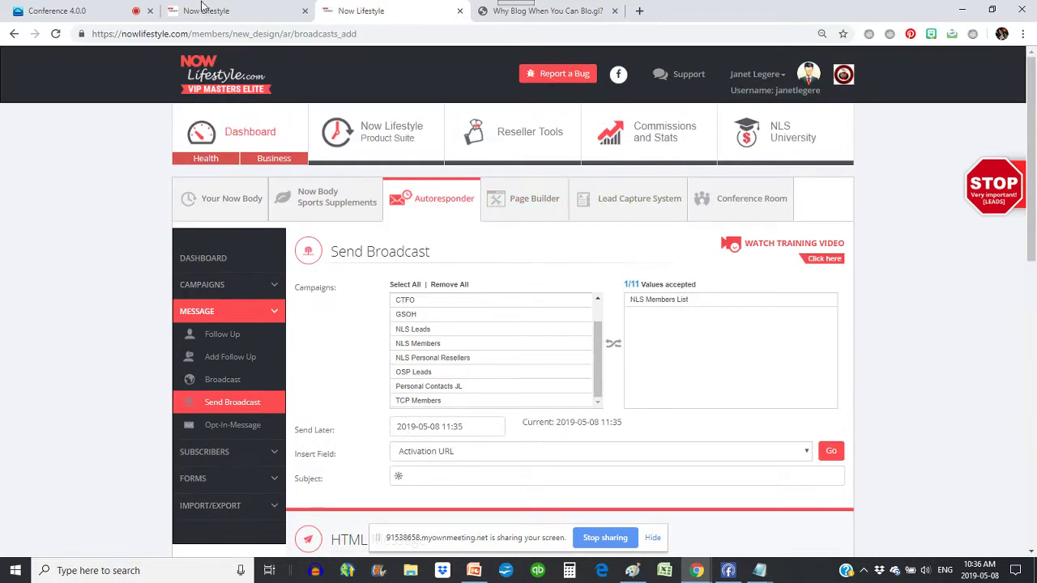
- Check attendees' replies in the Conference 4.0 chat, then switch to the blo.gl/join page
{"action": "left_click", "coordinate": [61, 12]}
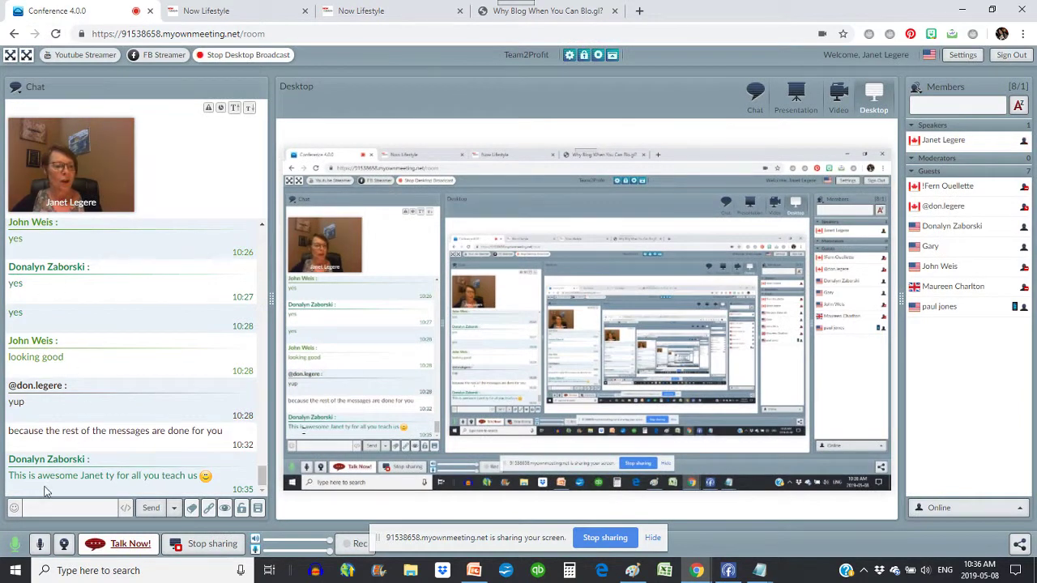
{"action": "left_click", "coordinate": [67, 504]}
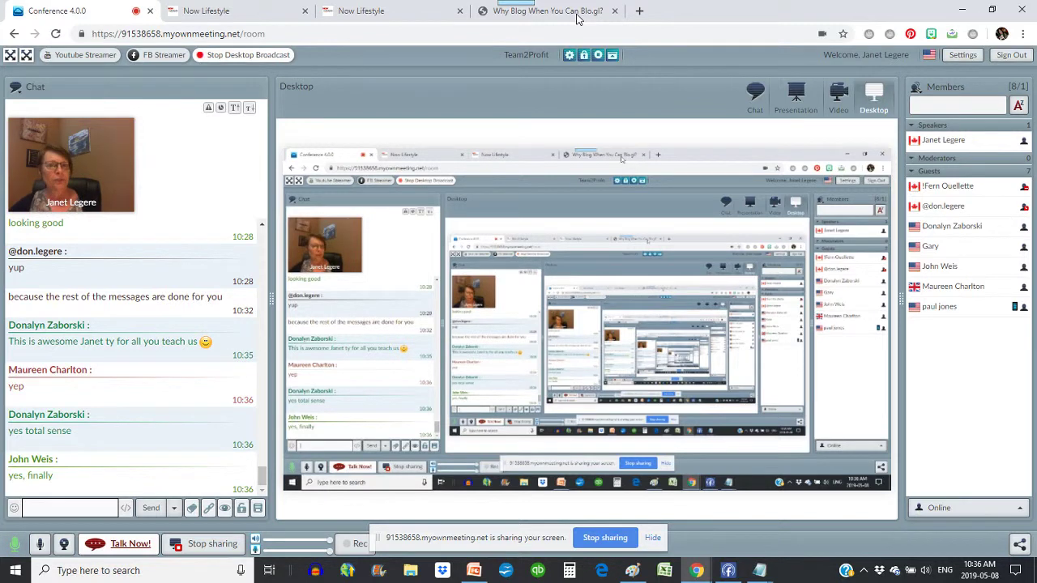
{"action": "left_click", "coordinate": [577, 18]}
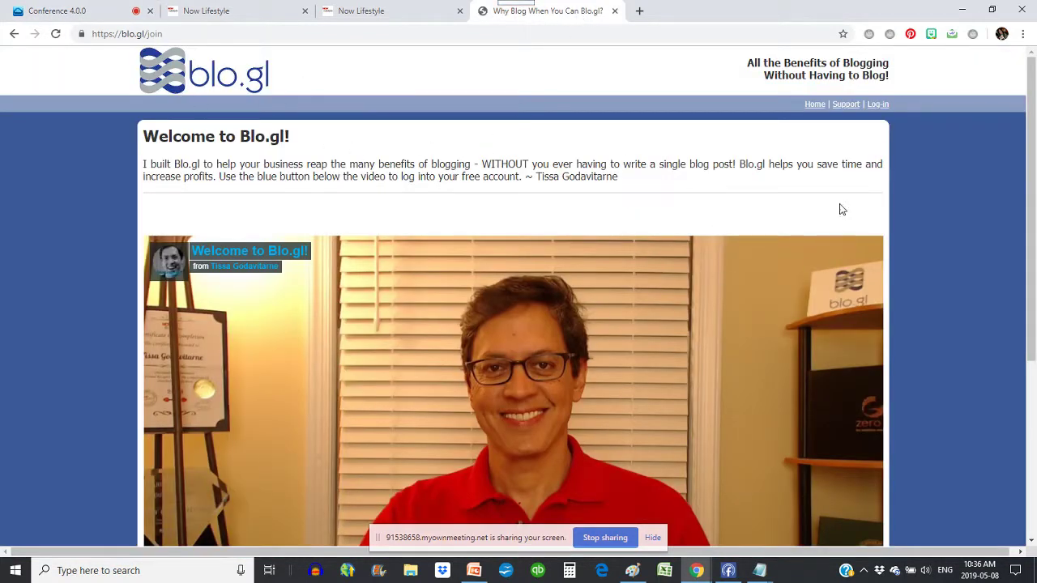
- Log in to blo.gl and wait for My Niches to list the 10X Blogger Blogs
{"action": "left_click", "coordinate": [879, 106]}
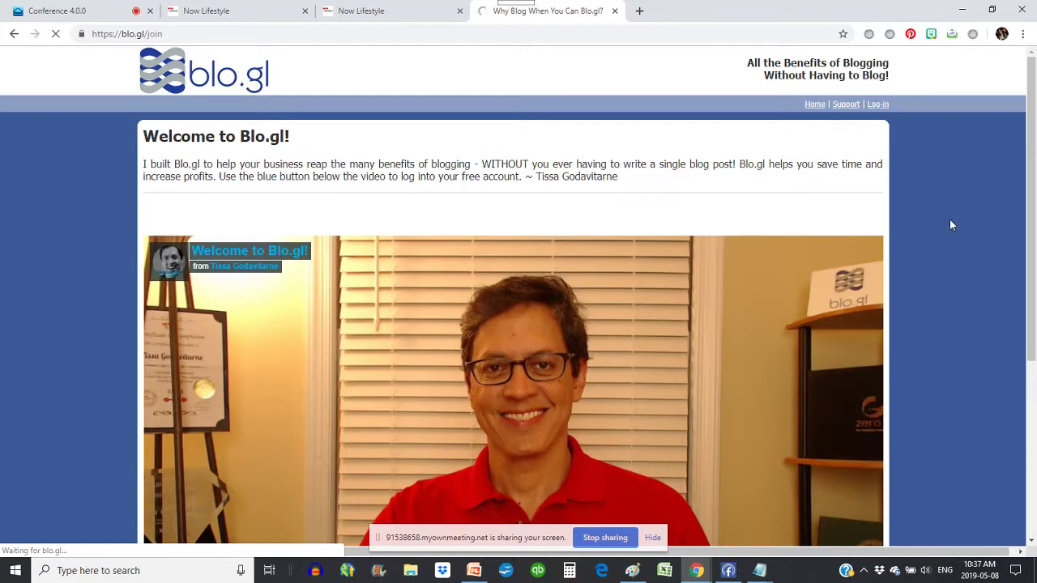
{"action": "left_click", "coordinate": [73, 13]}
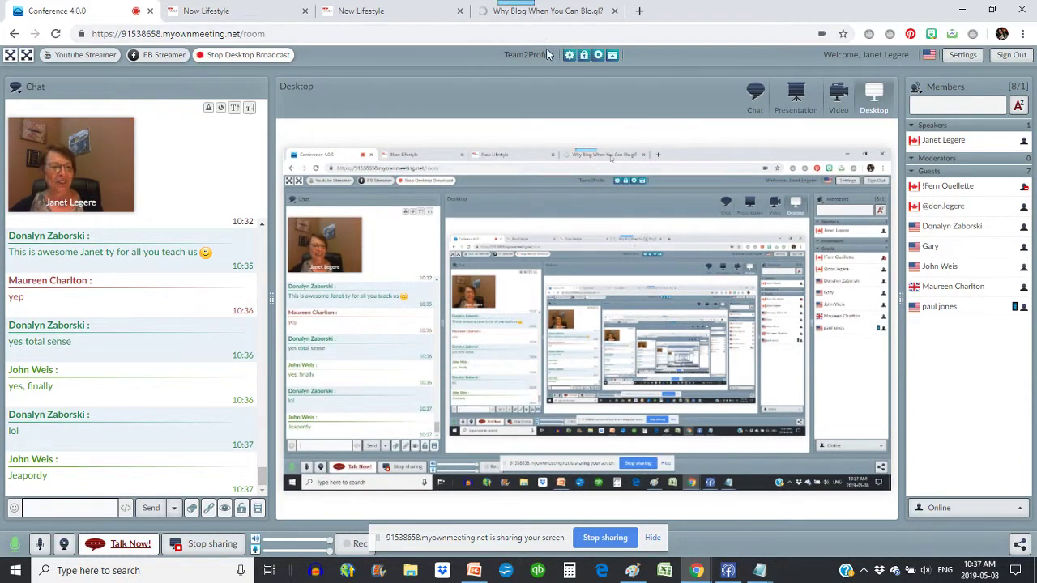
{"action": "left_click", "coordinate": [579, 9]}
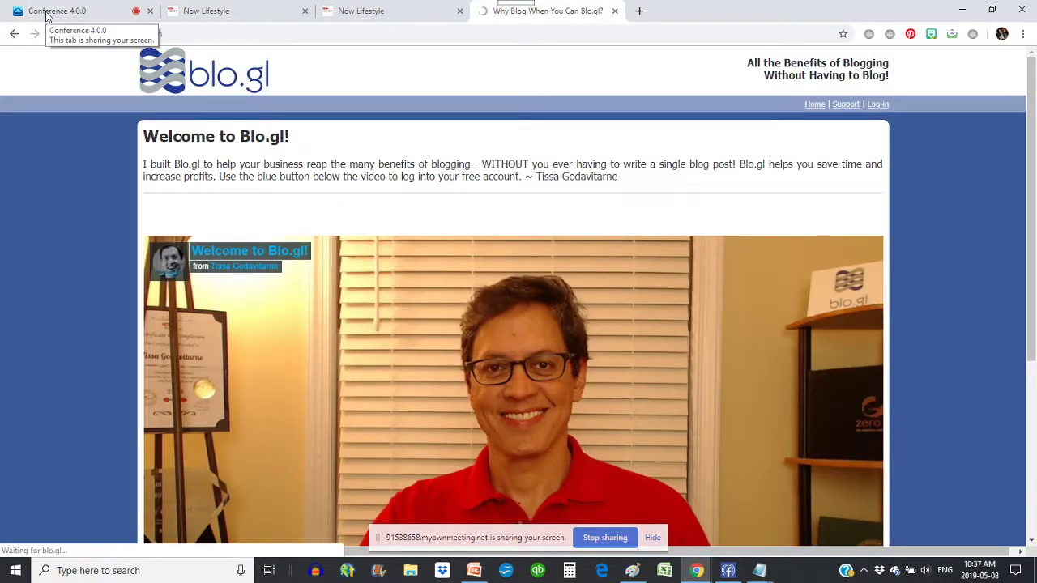
{"action": "left_click", "coordinate": [46, 13]}
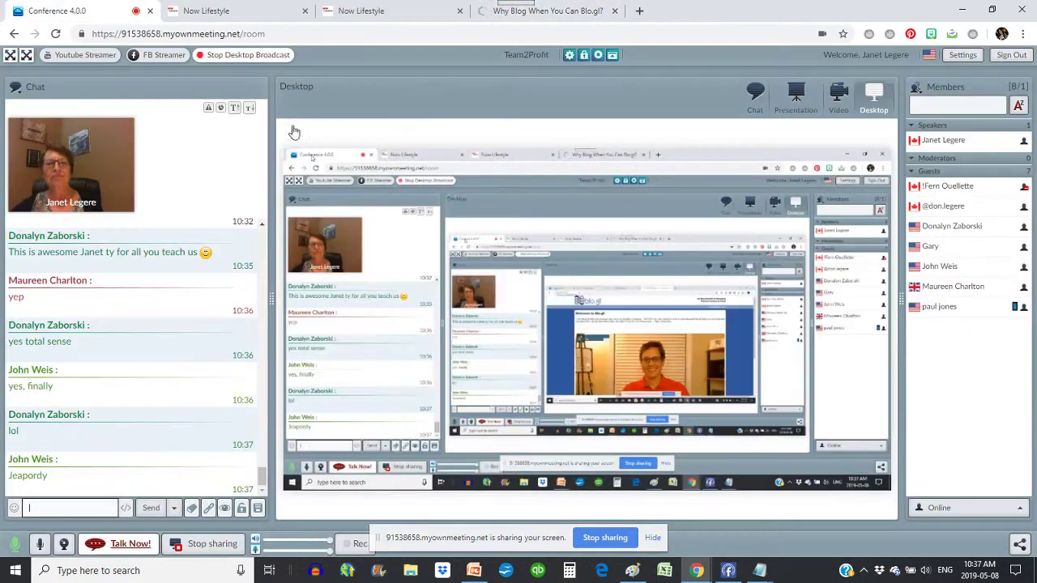
{"action": "left_click", "coordinate": [558, 18]}
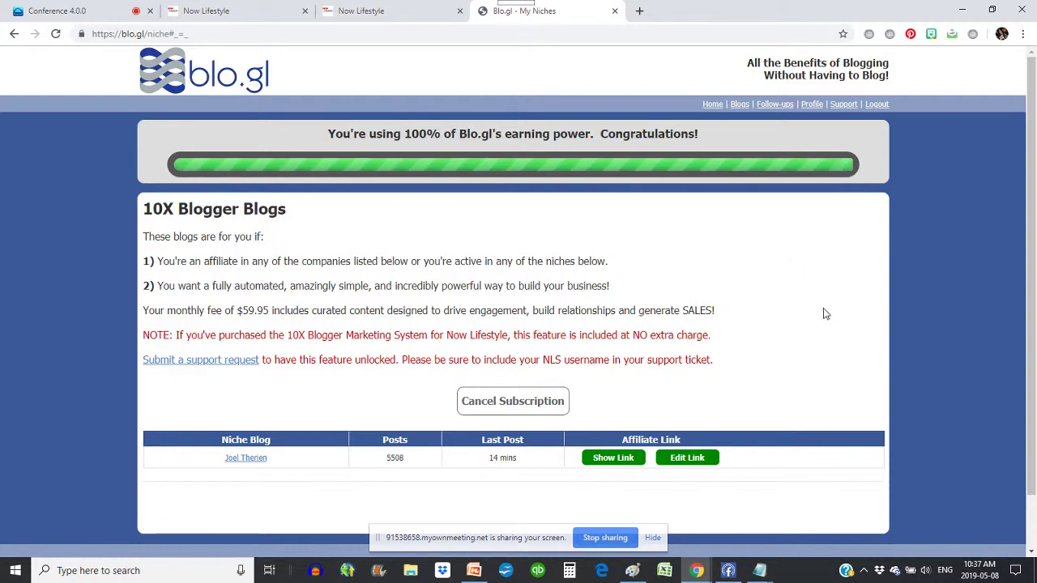
- On blo.gl Follow-ups, connect the Now Lifestyle account with the saved password
{"action": "left_click", "coordinate": [775, 104]}
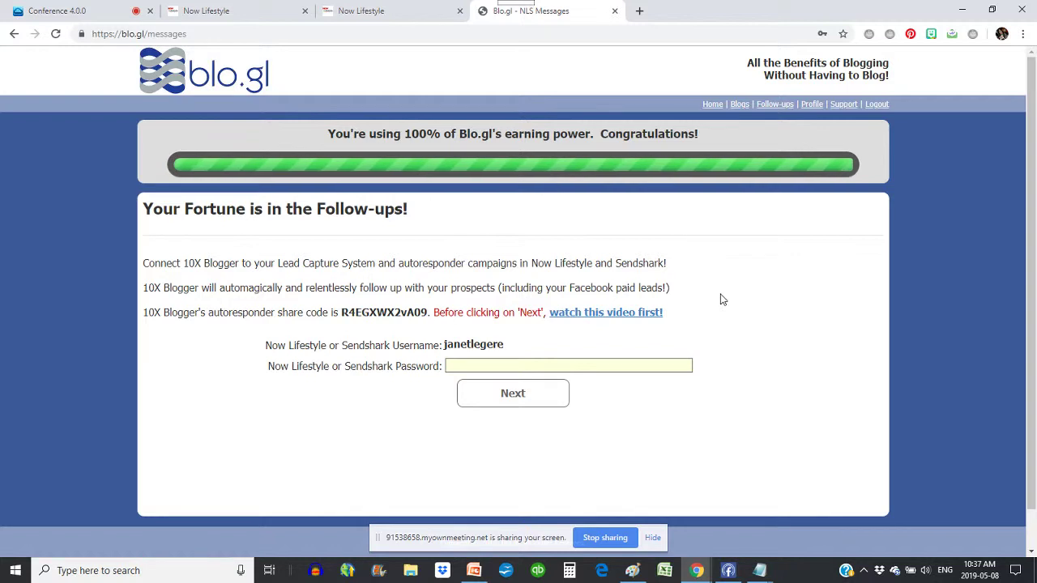
{"action": "left_click", "coordinate": [454, 365]}
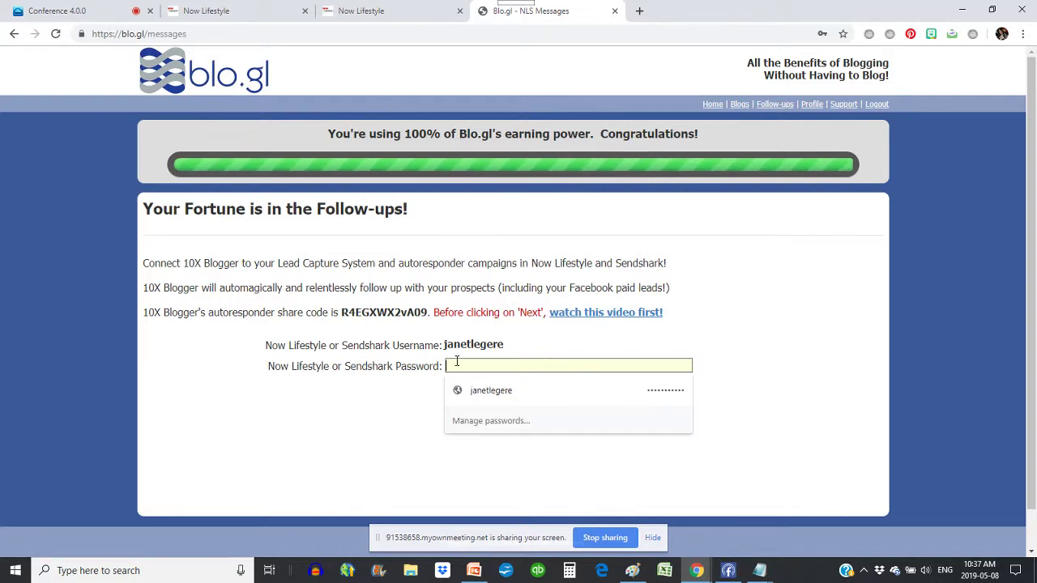
{"action": "left_click", "coordinate": [476, 392]}
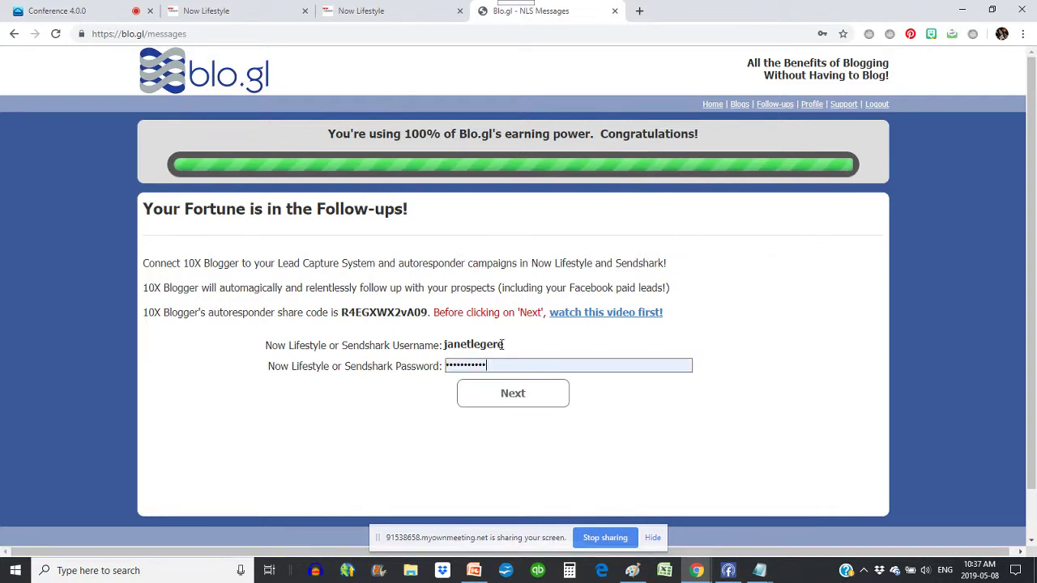
{"action": "left_click", "coordinate": [510, 401]}
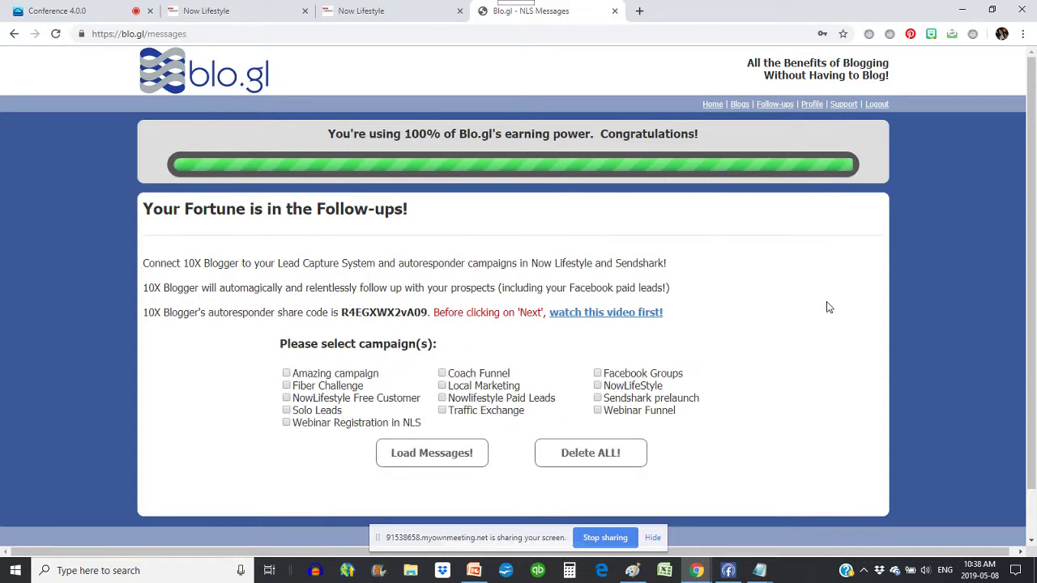
- Tick the Solo Leads campaign, leaving Fiber Challenge unticked
{"action": "scroll", "coordinate": [807, 336], "scroll_direction": "down", "scroll_amount": 1}
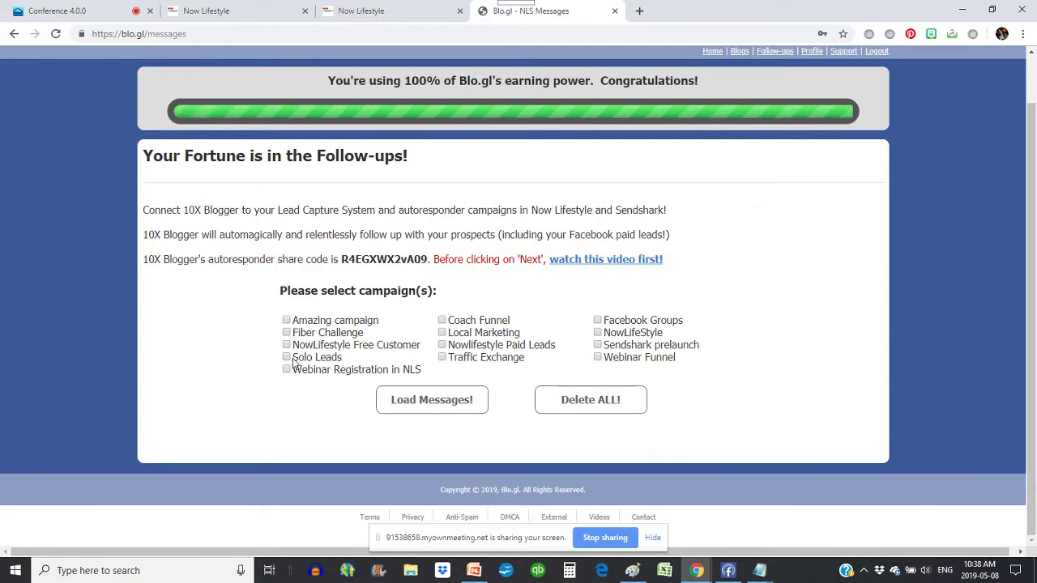
{"action": "left_click_drag", "start_coordinate": [343, 361], "coordinate": [290, 359]}
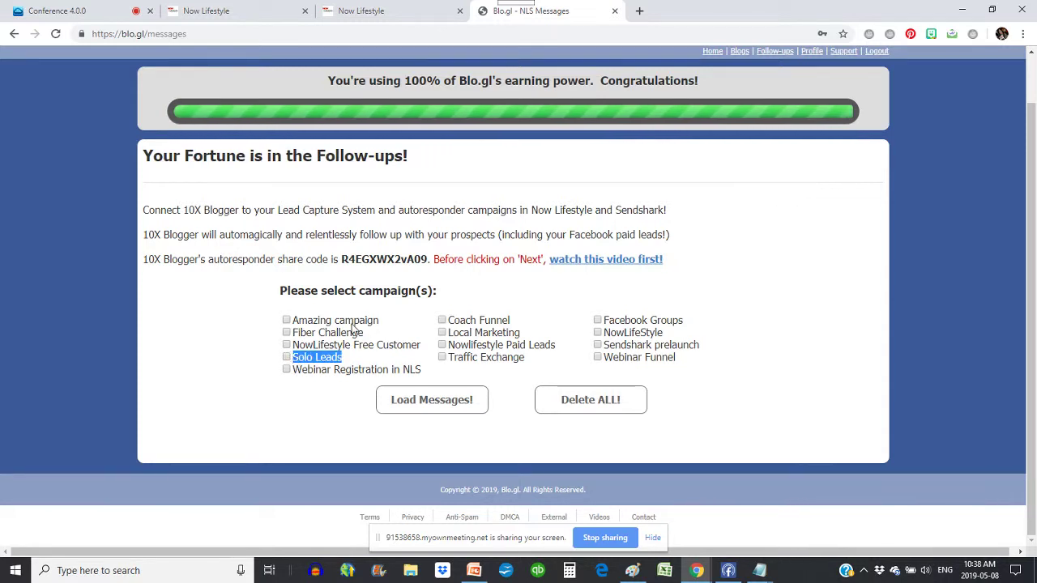
{"action": "left_click", "coordinate": [286, 357]}
{"action": "left_click", "coordinate": [350, 336]}
{"action": "left_click", "coordinate": [303, 341]}
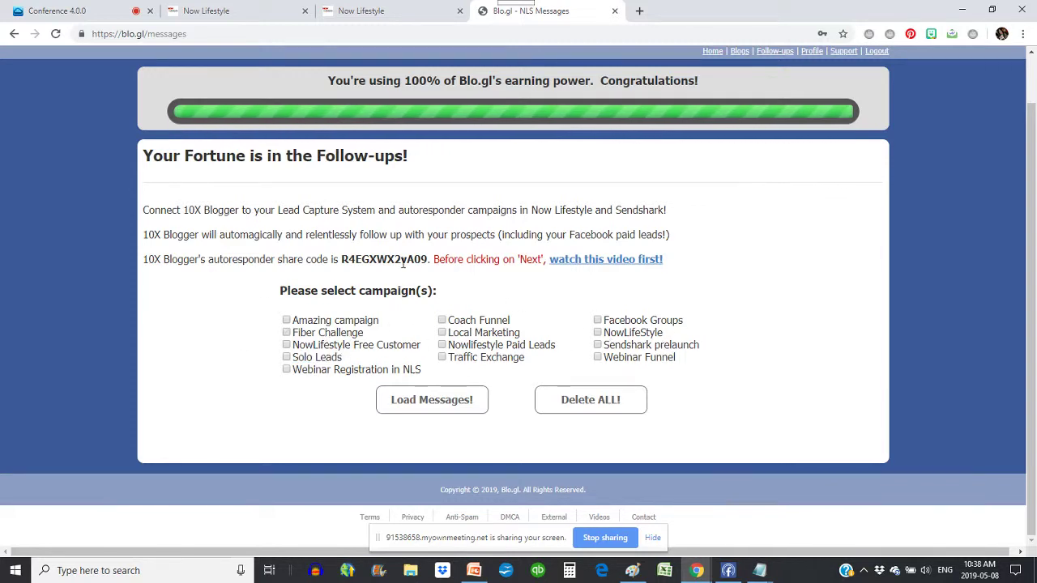
- Copy the 10X Blogger autoresponder share code and return to Now Lifestyle
{"action": "left_click_drag", "start_coordinate": [428, 260], "coordinate": [343, 261]}
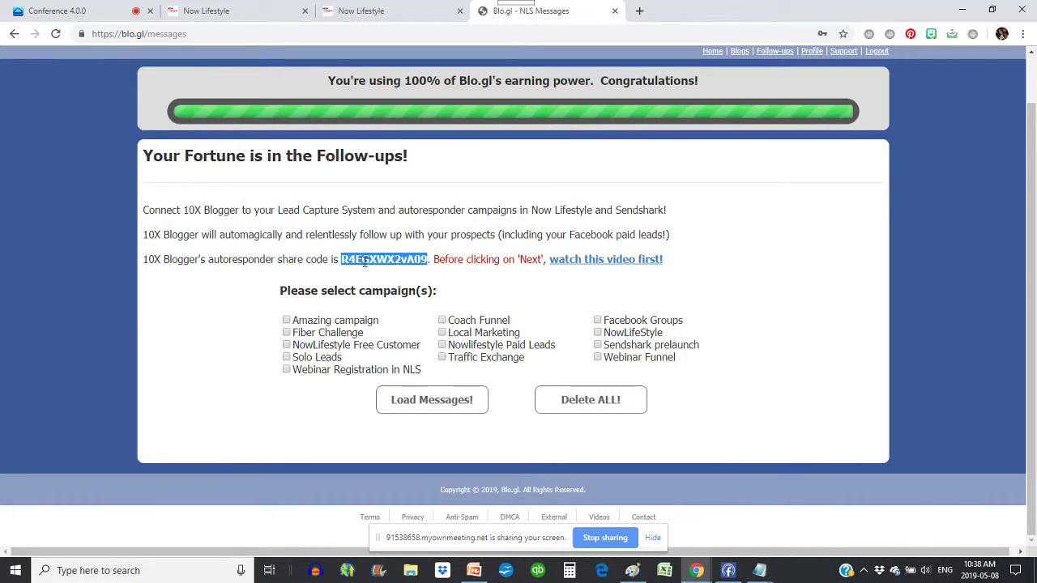
{"action": "right_click", "coordinate": [364, 261]}
{"action": "left_click", "coordinate": [386, 273]}
{"action": "left_click", "coordinate": [395, 7]}
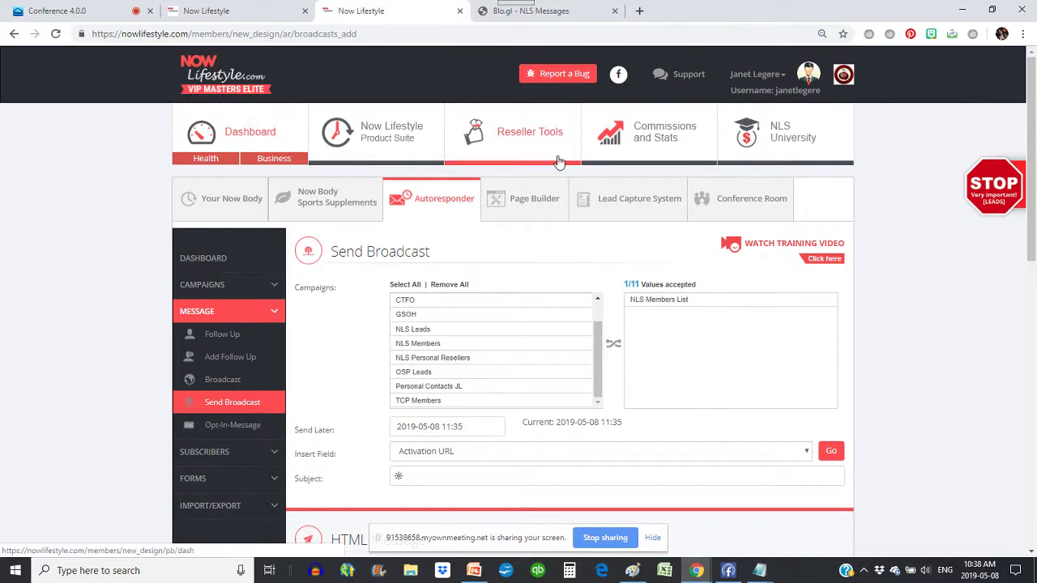
- Go to Campaigns > List and scroll down to the Copy Shared Campaign section
{"action": "left_click", "coordinate": [227, 290]}
{"action": "scroll", "coordinate": [115, 319], "scroll_direction": "down", "scroll_amount": 2}
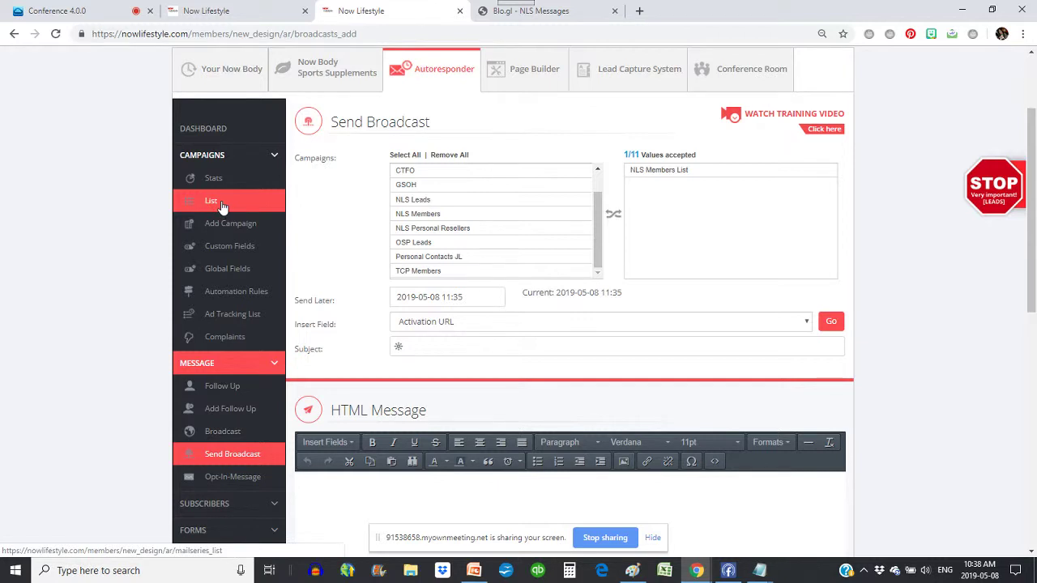
{"action": "left_click", "coordinate": [211, 204]}
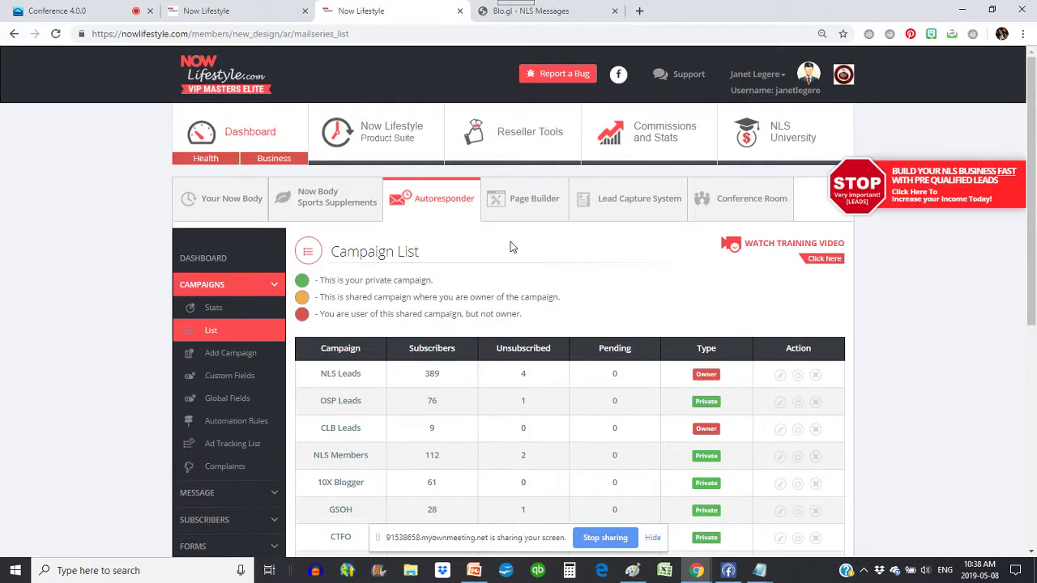
{"action": "scroll", "coordinate": [511, 246], "scroll_direction": "down", "scroll_amount": 5}
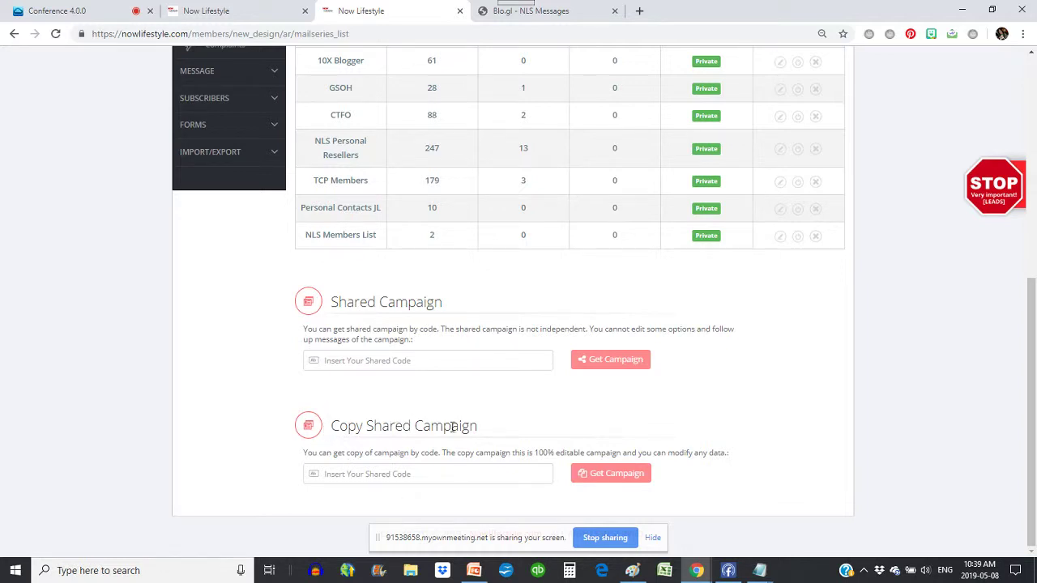
- Paste the share code into Copy Shared Campaign, get the campaign, and acknowledge the confirmation
{"action": "left_click", "coordinate": [337, 476]}
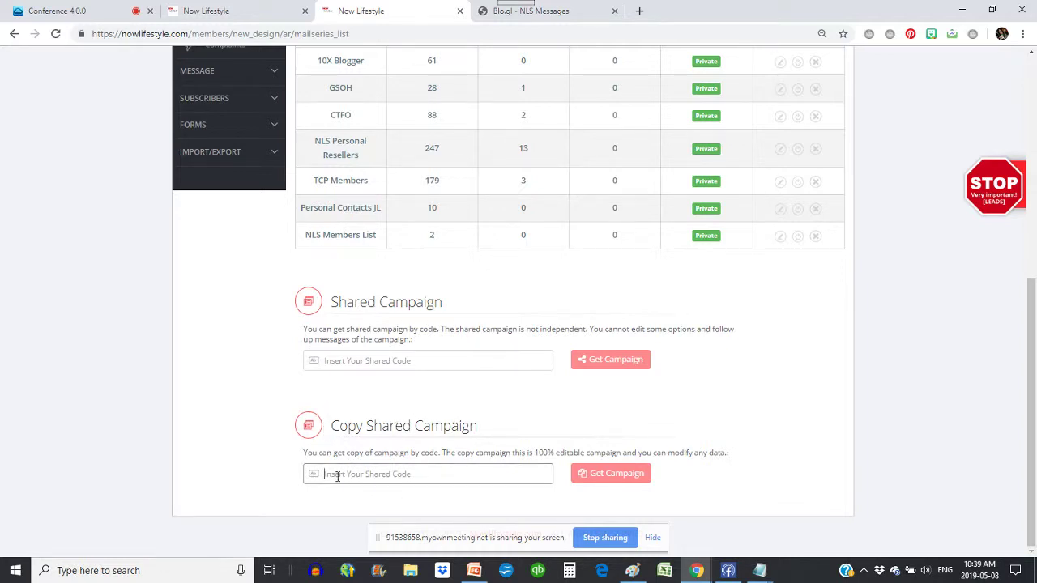
{"action": "right_click", "coordinate": [337, 477]}
{"action": "left_click", "coordinate": [369, 359]}
{"action": "left_click", "coordinate": [612, 477]}
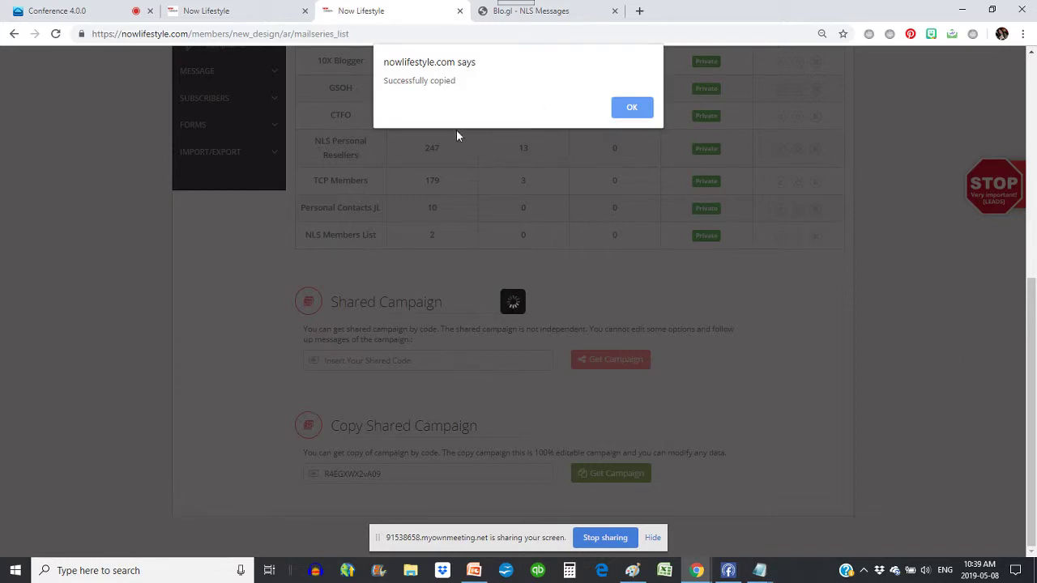
{"action": "left_click", "coordinate": [625, 116]}
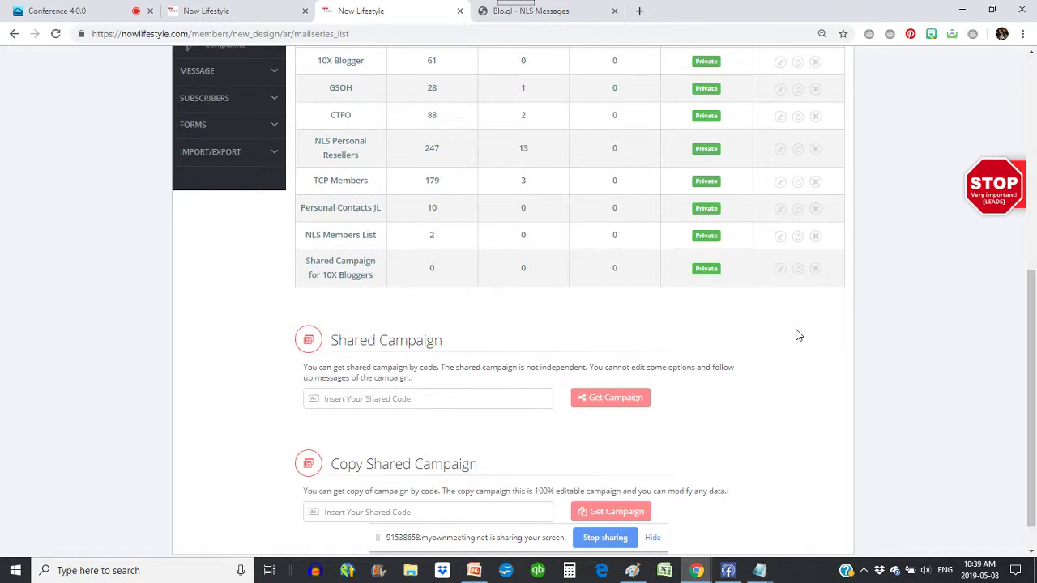
- Rename the shared campaign to 'NLS Resellers CLASS' and set the reply-to address from autofill
{"action": "left_click", "coordinate": [779, 275]}
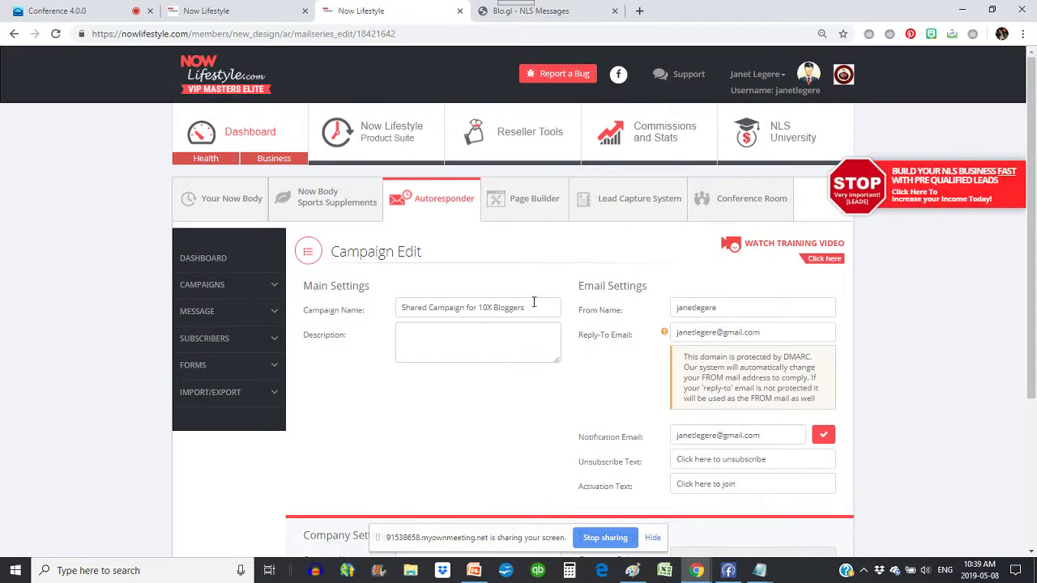
{"action": "triple_click", "coordinate": [534, 302]}
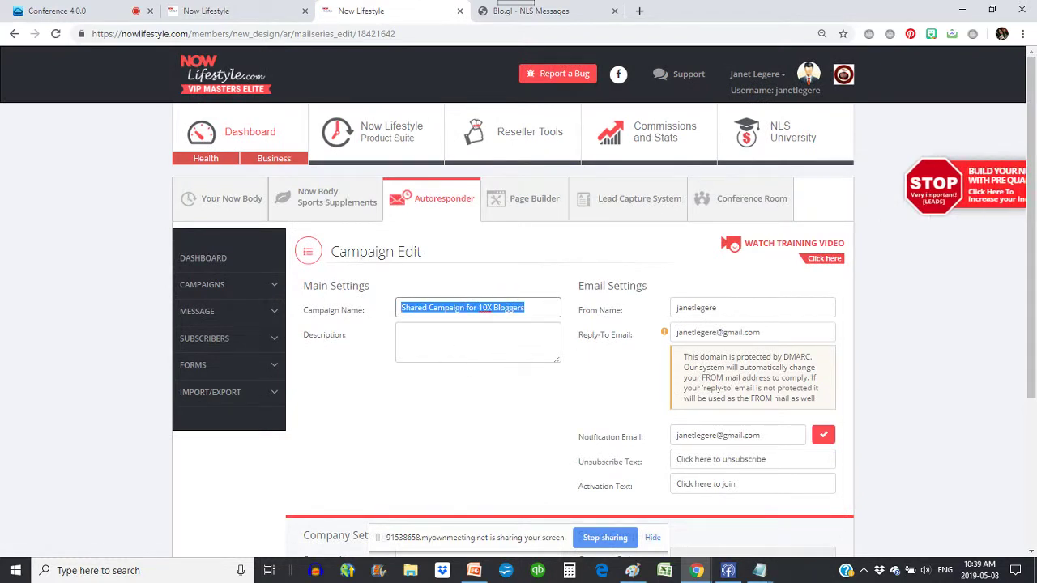
{"action": "type", "text": "NLS Resellers CL"}
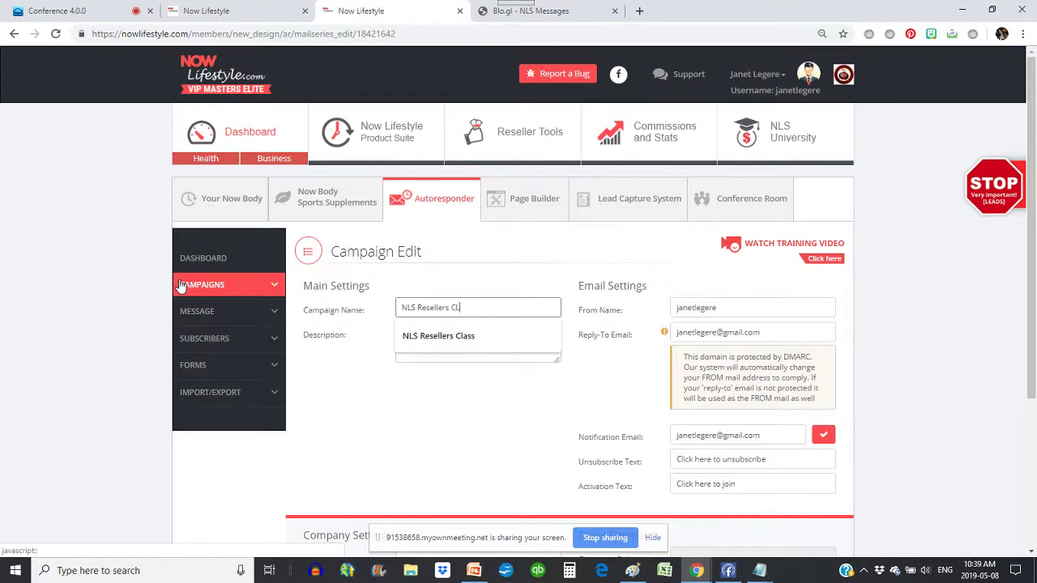
{"action": "type", "text": "ASS"}
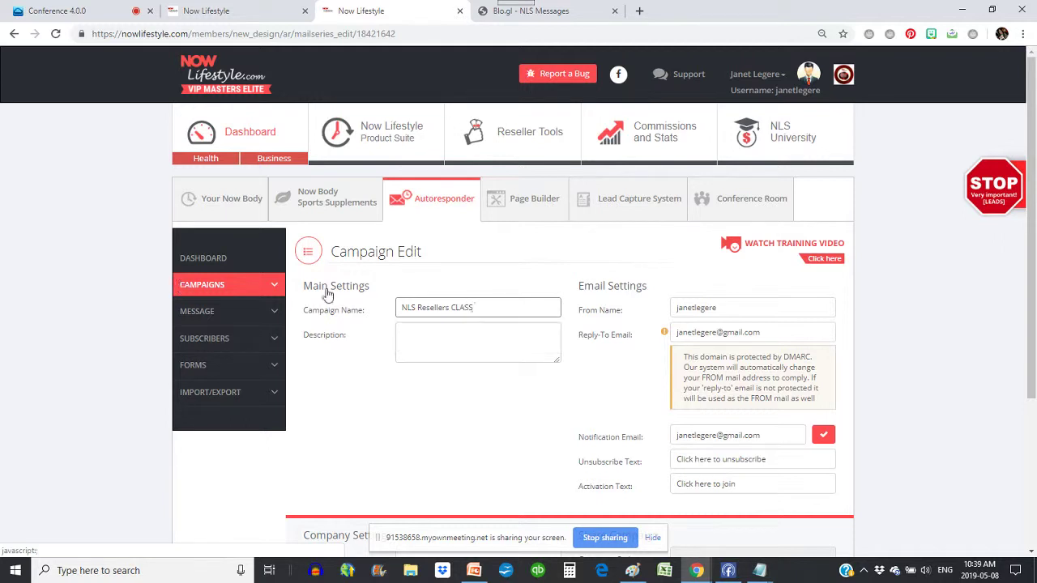
{"action": "triple_click", "coordinate": [768, 334]}
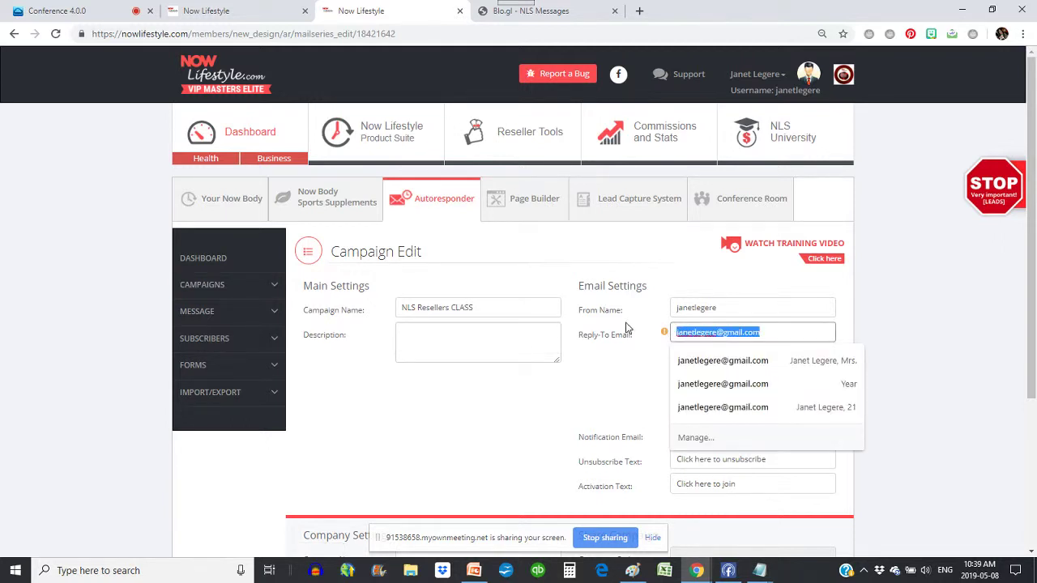
{"action": "key", "text": "BackSpace"}
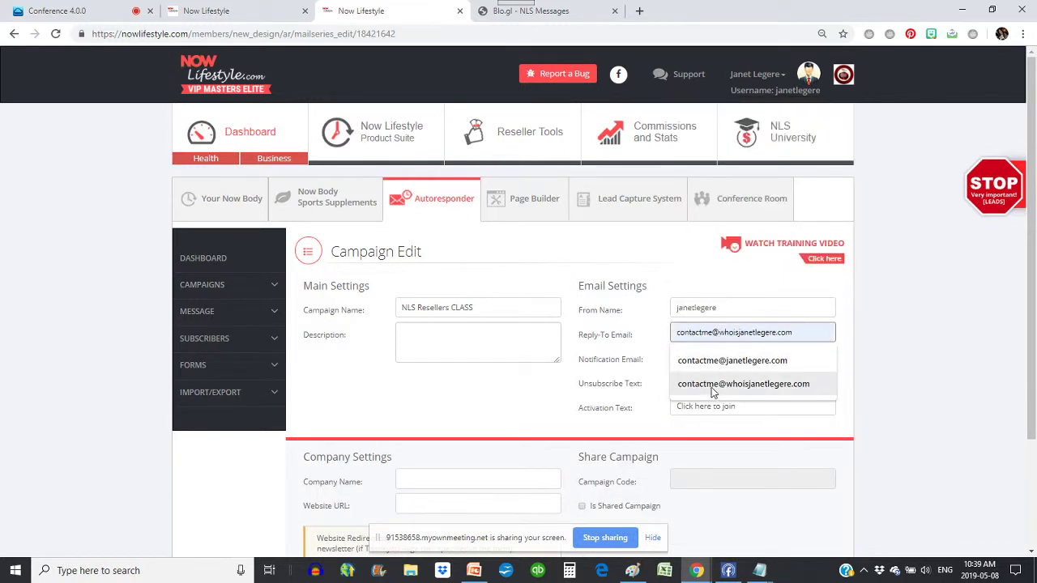
{"action": "left_click", "coordinate": [713, 384]}
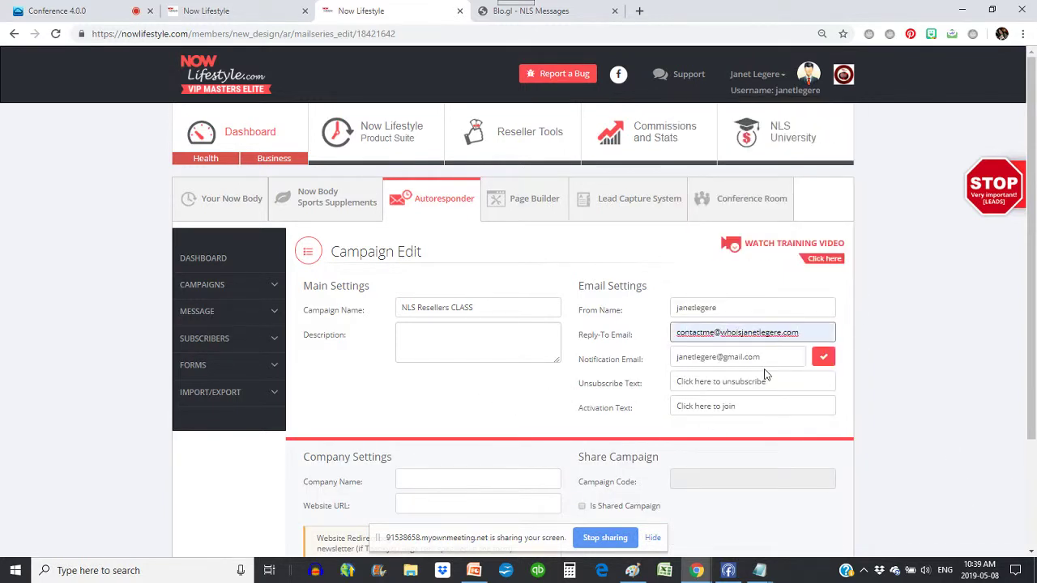
- Fill company name and website URL from suggestions, enable new-subscriber notifications, and save
{"action": "scroll", "coordinate": [762, 377], "scroll_direction": "down", "scroll_amount": 3}
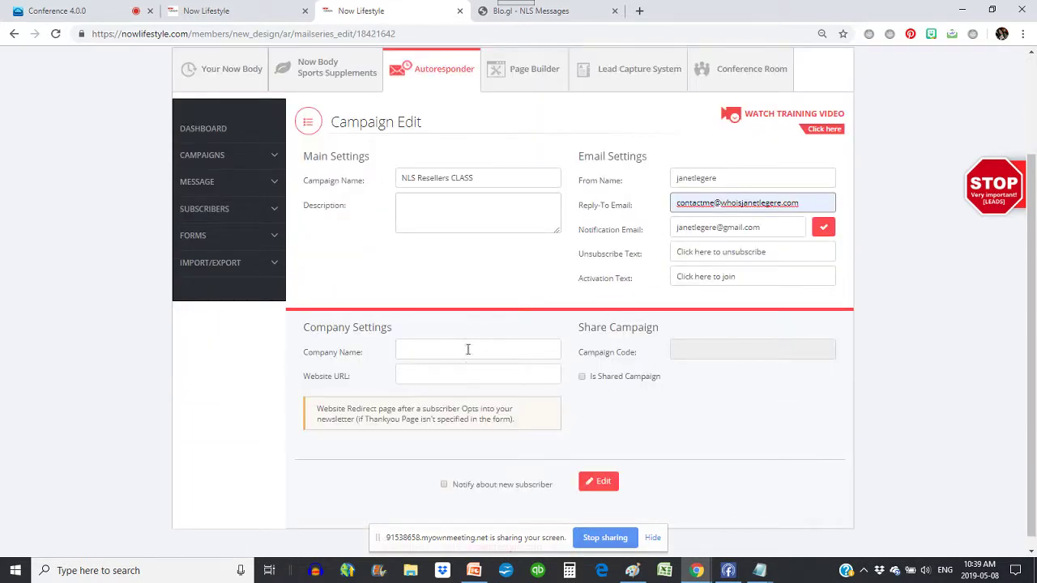
{"action": "left_click", "coordinate": [424, 354]}
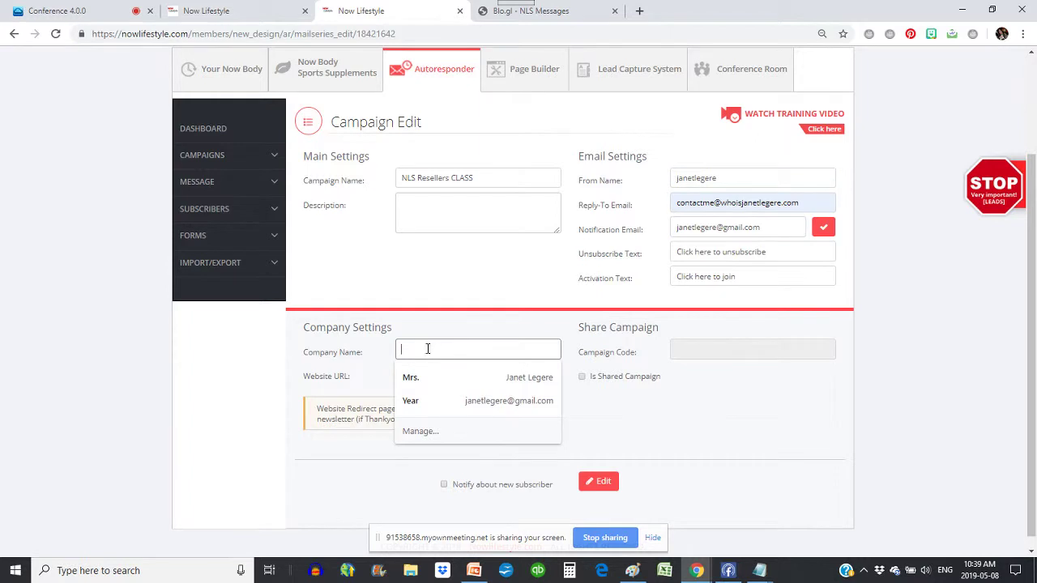
{"action": "type", "text": "Jane"}
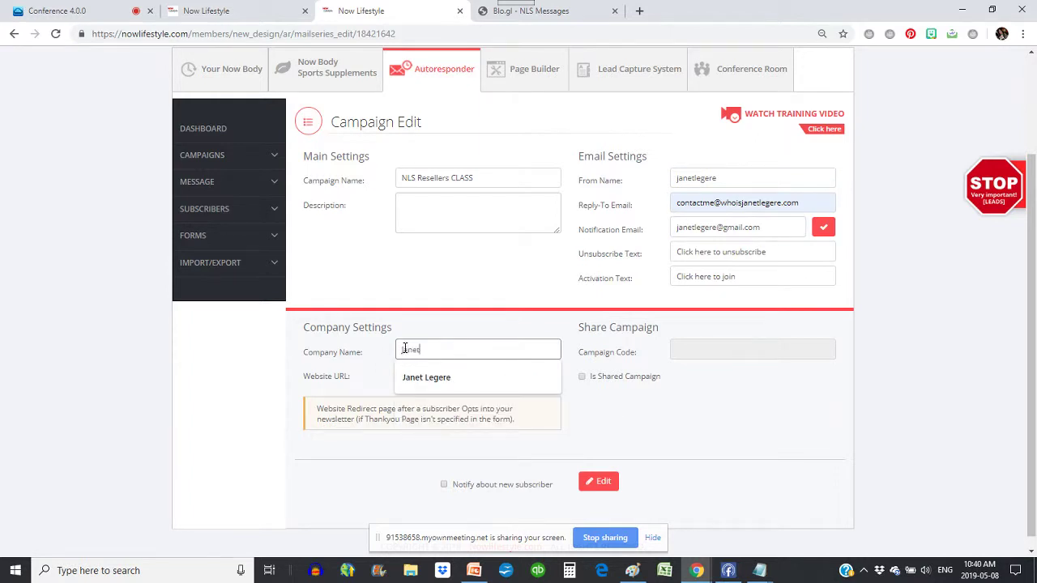
{"action": "type", "text": "t"}
{"action": "left_click", "coordinate": [412, 378]}
{"action": "left_click", "coordinate": [414, 378]}
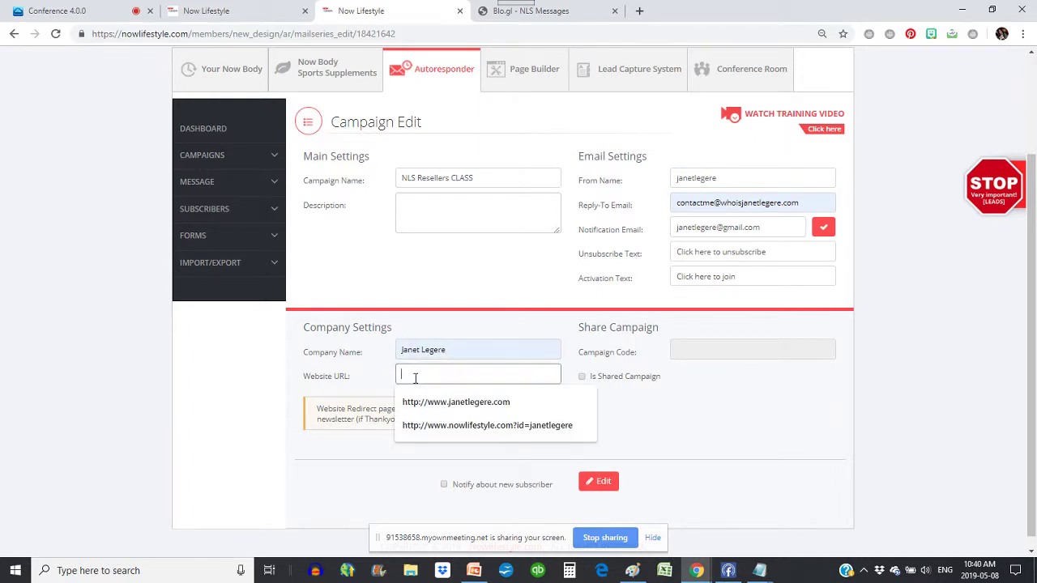
{"action": "left_click", "coordinate": [457, 402]}
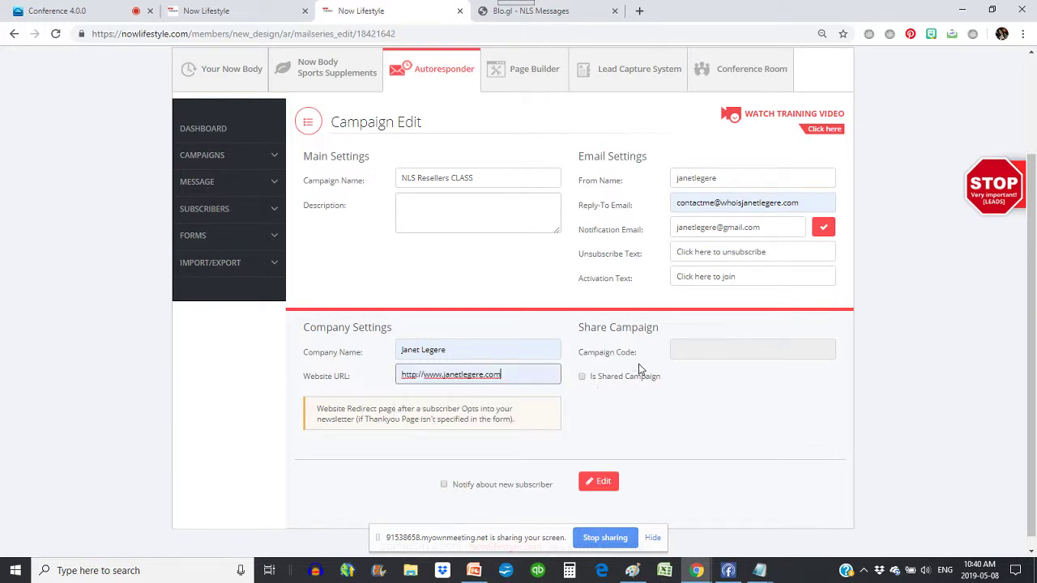
{"action": "left_click", "coordinate": [443, 485]}
{"action": "left_click", "coordinate": [603, 486]}
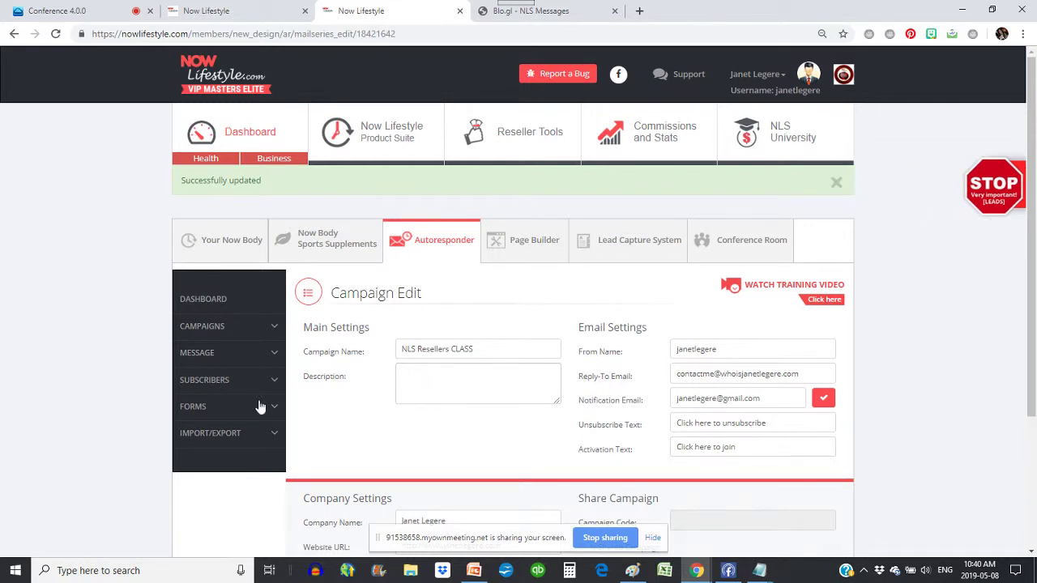
{"action": "left_click", "coordinate": [195, 357]}
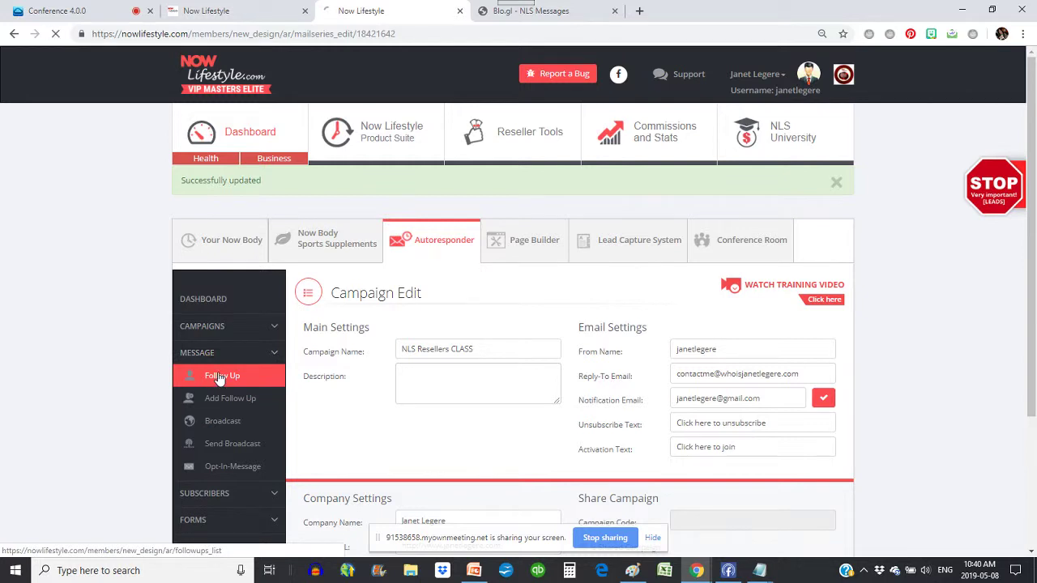
- List the NLS Resellers CLASS follow-ups, Success Clues #17 through #150
{"action": "left_click", "coordinate": [219, 376]}
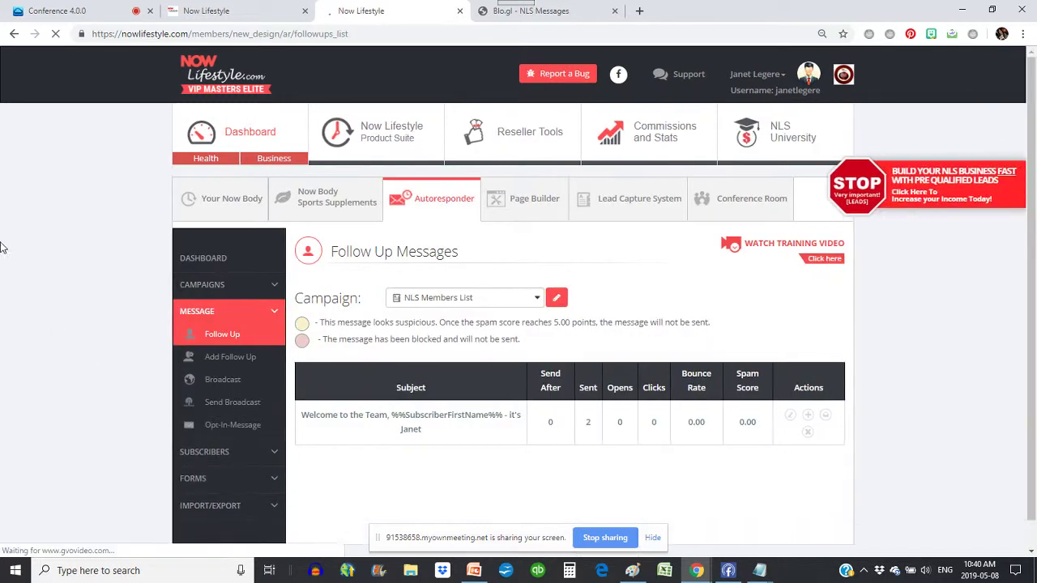
{"action": "left_click", "coordinate": [485, 295]}
{"action": "scroll", "coordinate": [445, 318], "scroll_direction": "down", "scroll_amount": 1}
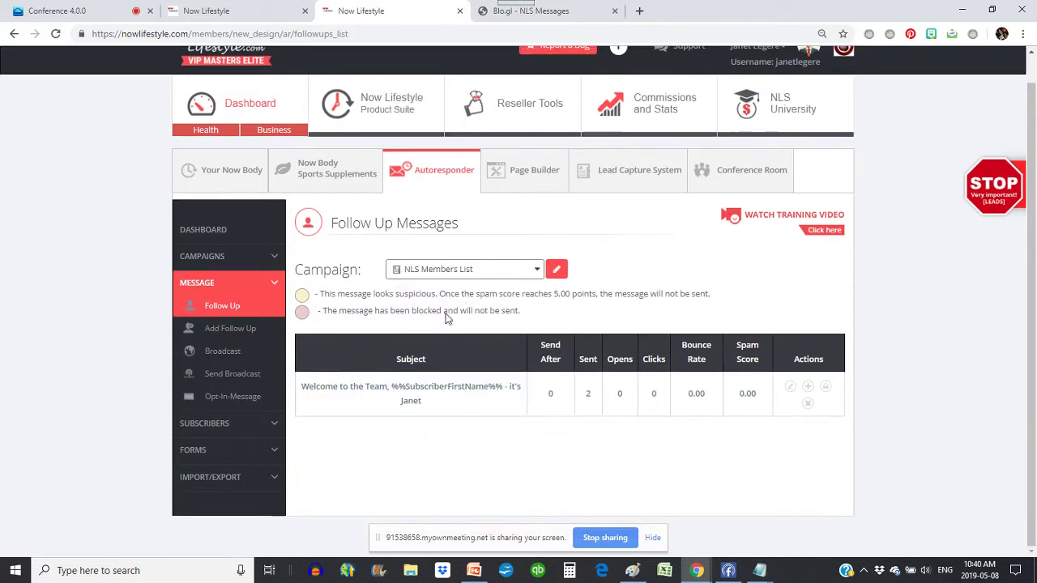
{"action": "left_click", "coordinate": [454, 269]}
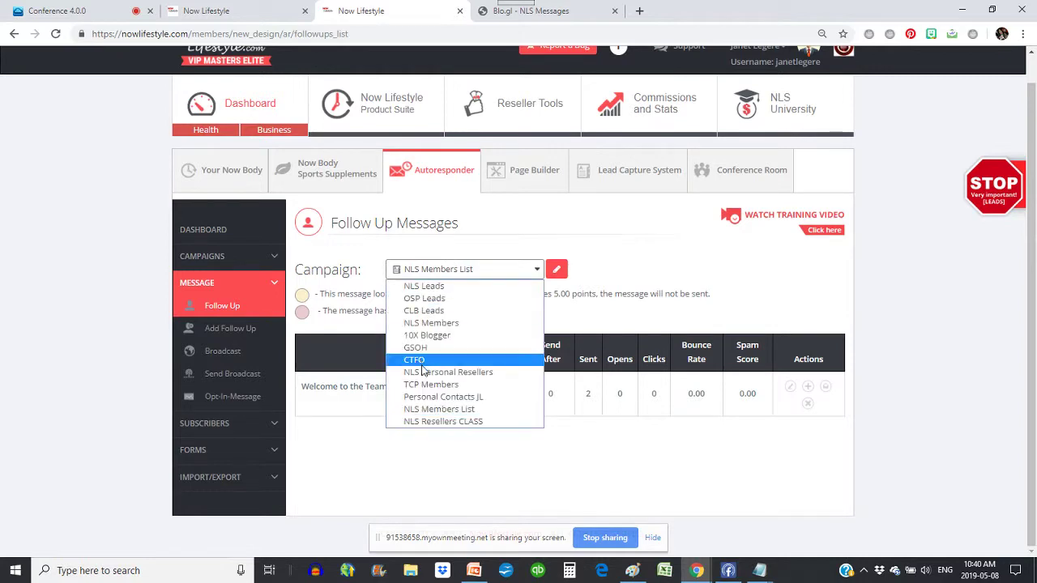
{"action": "left_click", "coordinate": [444, 422]}
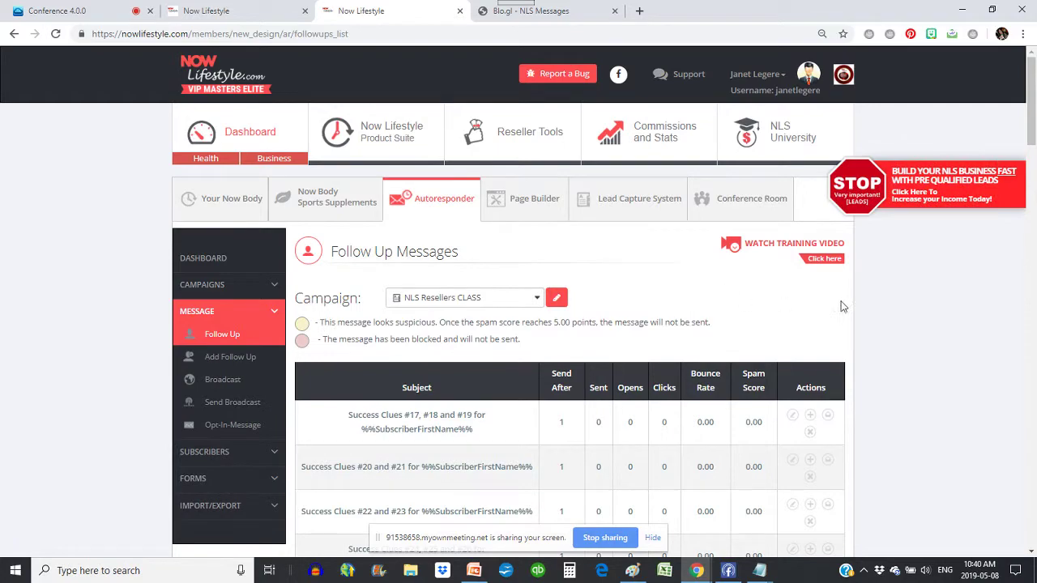
{"action": "scroll", "coordinate": [902, 265], "scroll_direction": "down", "scroll_amount": 3}
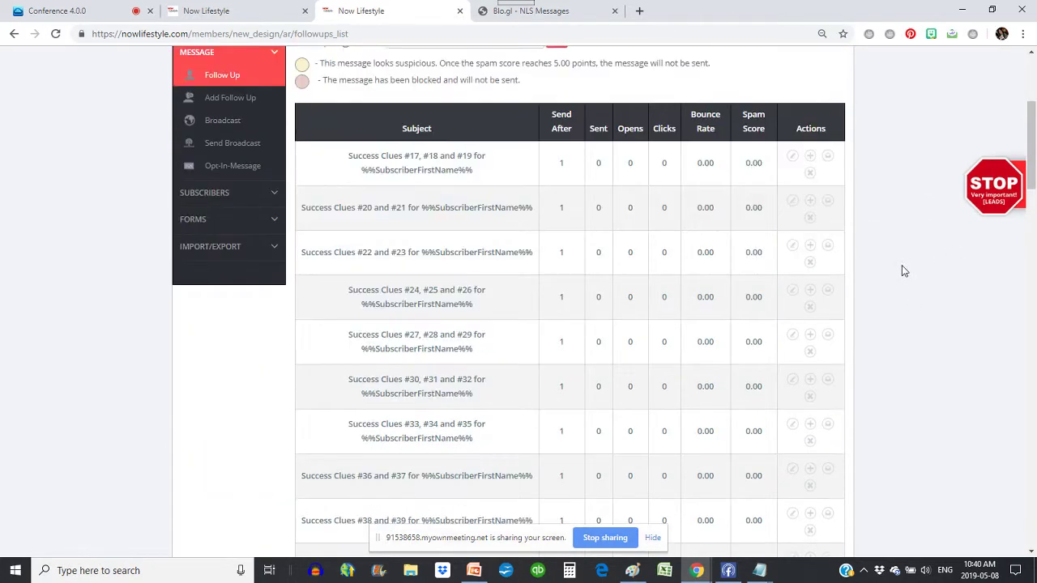
{"action": "scroll", "coordinate": [901, 265], "scroll_direction": "down", "scroll_amount": 8}
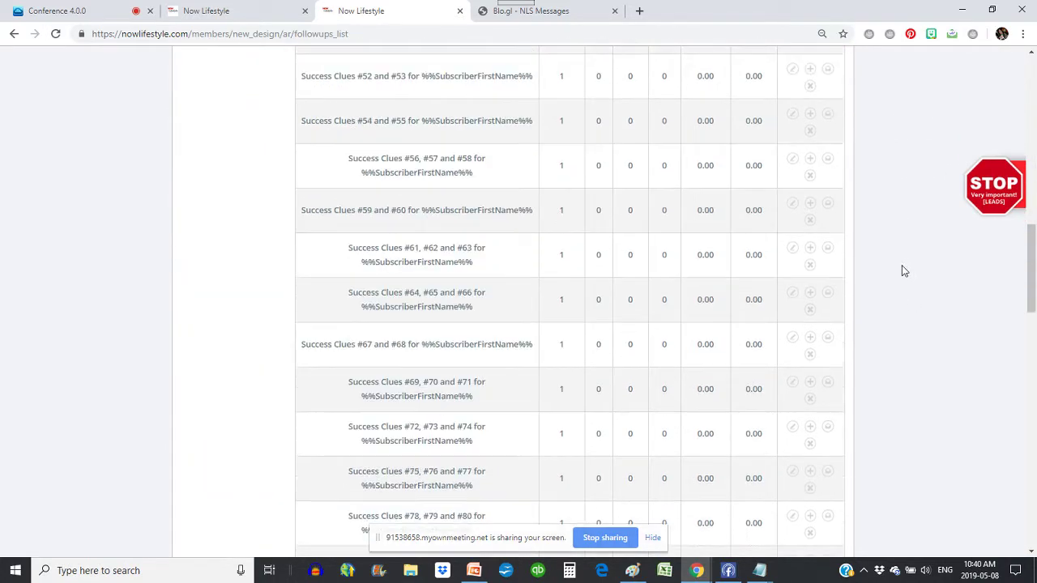
{"action": "scroll", "coordinate": [905, 271], "scroll_direction": "down", "scroll_amount": 15}
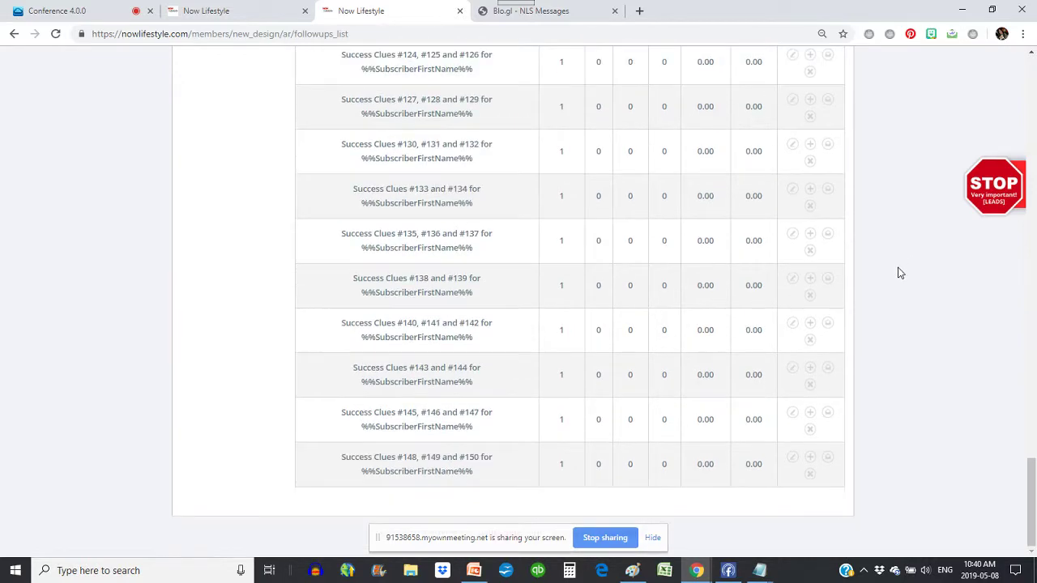
{"action": "scroll", "coordinate": [902, 273], "scroll_direction": "up", "scroll_amount": 20}
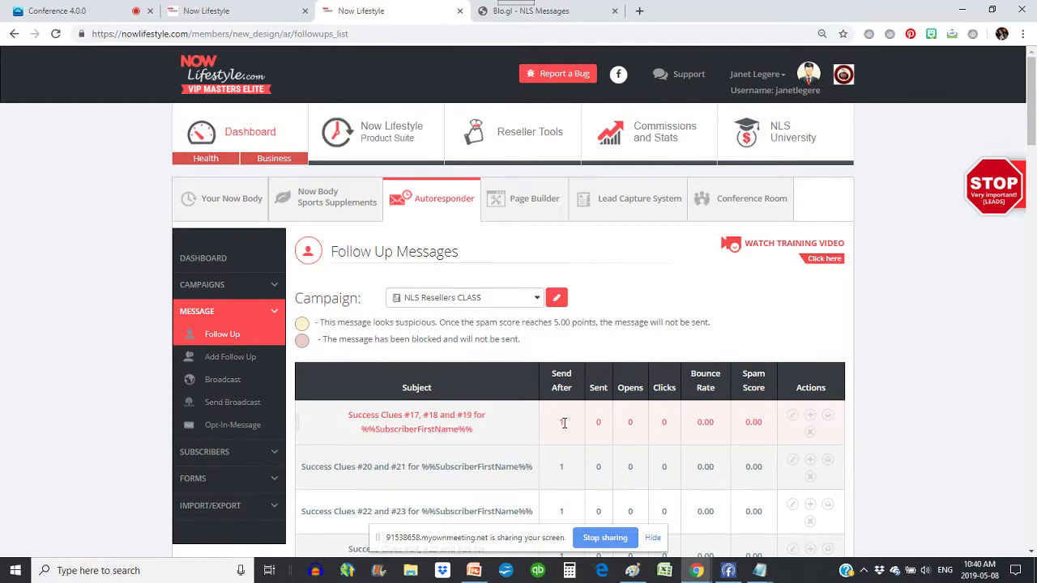
{"action": "scroll", "coordinate": [392, 296], "scroll_direction": "down", "scroll_amount": 1}
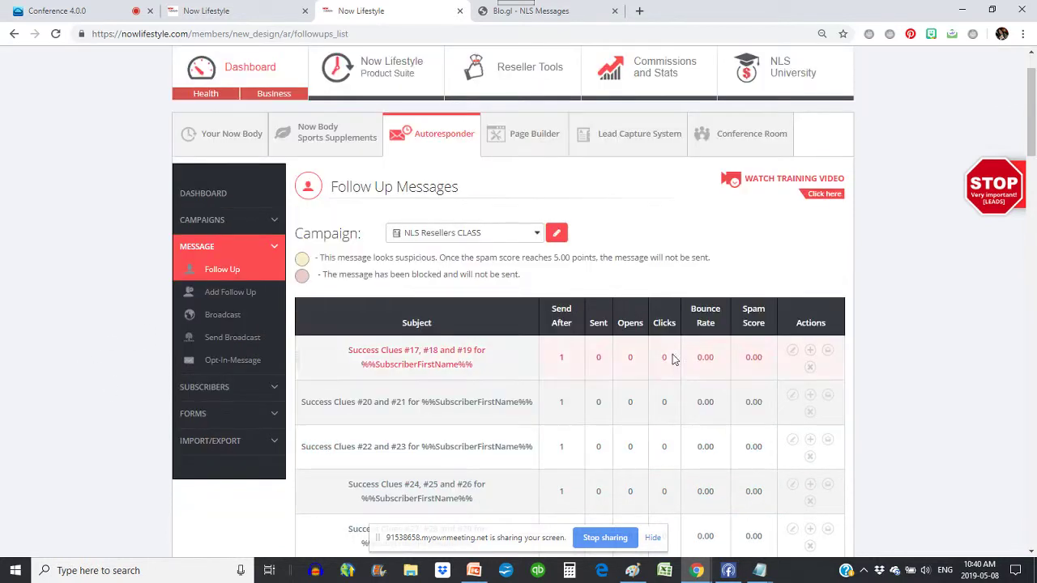
- Change 'Success Clues #17, #18 and #19' to send after 0 days and save it
{"action": "left_click", "coordinate": [792, 351]}
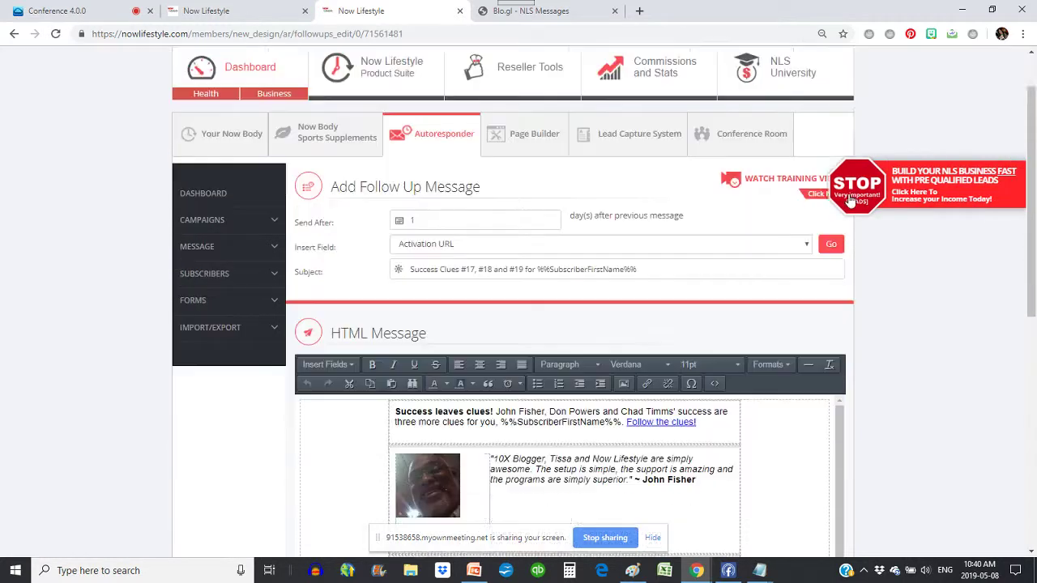
{"action": "scroll", "coordinate": [691, 159], "scroll_direction": "down", "scroll_amount": 2}
{"action": "scroll", "coordinate": [691, 160], "scroll_direction": "down", "scroll_amount": 3}
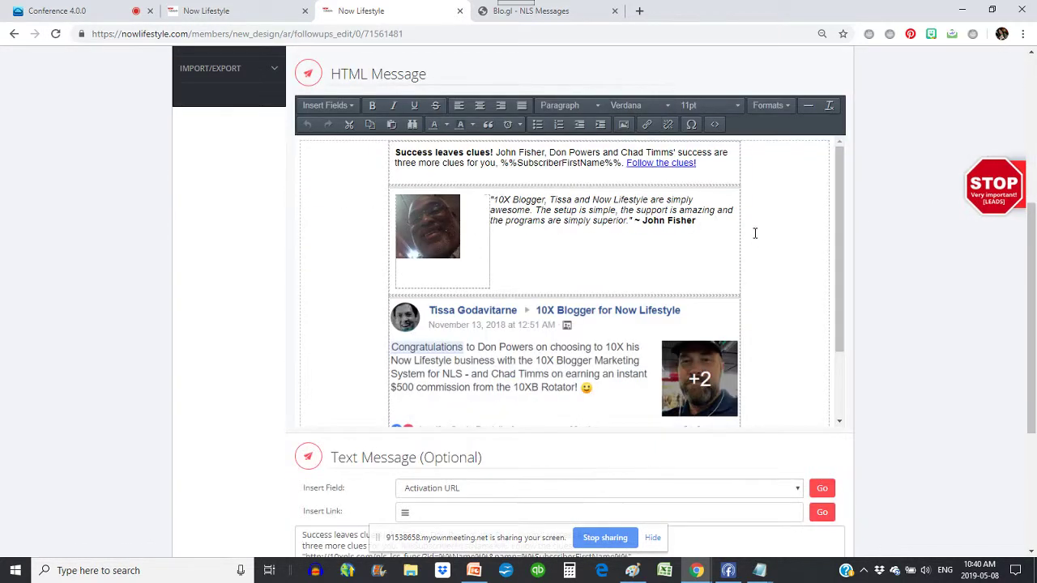
{"action": "scroll", "coordinate": [743, 244], "scroll_direction": "down", "scroll_amount": 1}
{"action": "scroll", "coordinate": [743, 244], "scroll_direction": "up", "scroll_amount": 1}
{"action": "scroll", "coordinate": [743, 244], "scroll_direction": "up", "scroll_amount": 3}
{"action": "double_click", "coordinate": [391, 156]}
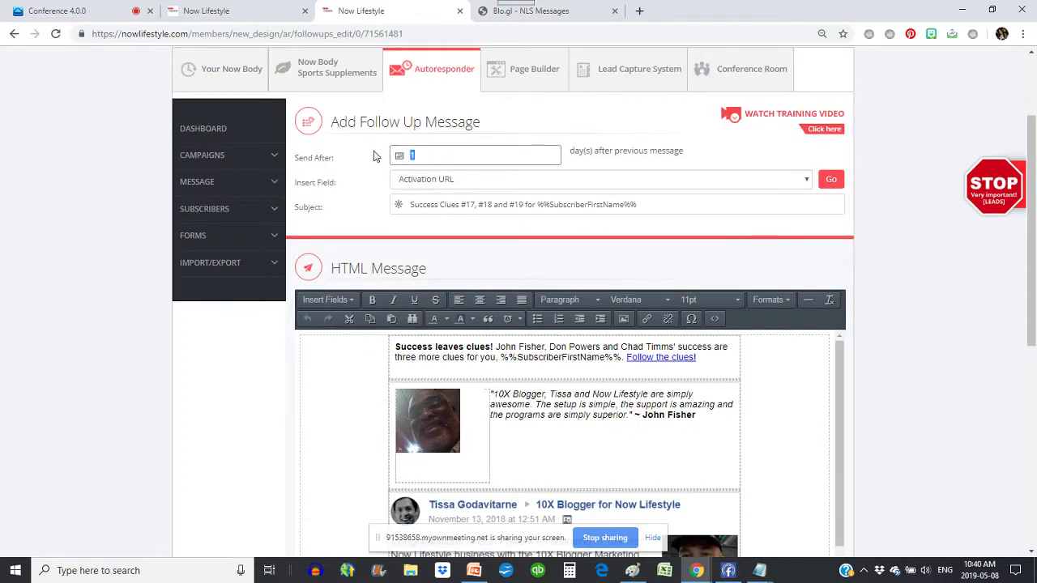
{"action": "type", "text": "0"}
{"action": "scroll", "coordinate": [996, 299], "scroll_direction": "down", "scroll_amount": 5}
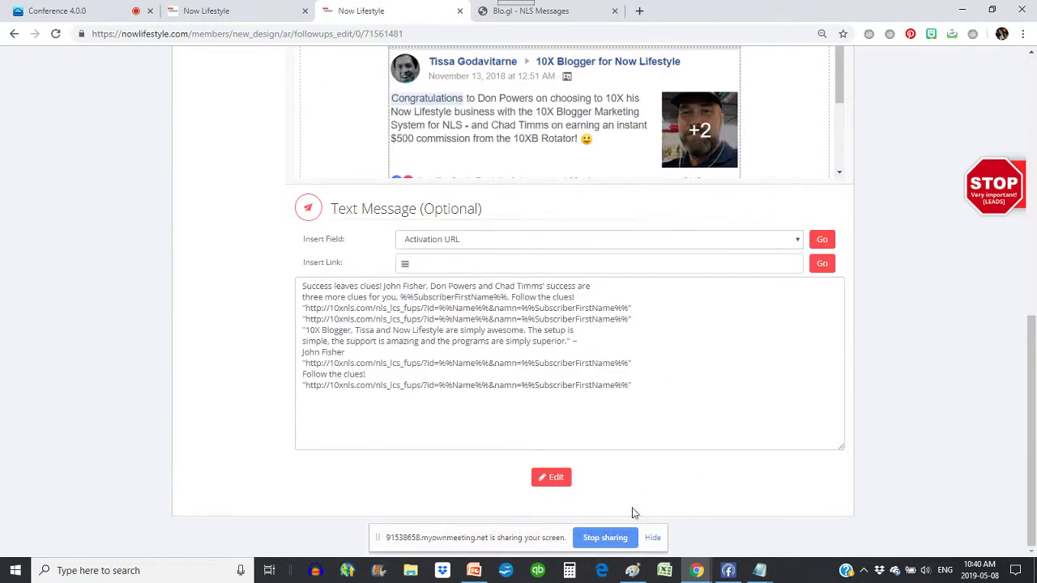
{"action": "left_click", "coordinate": [556, 477]}
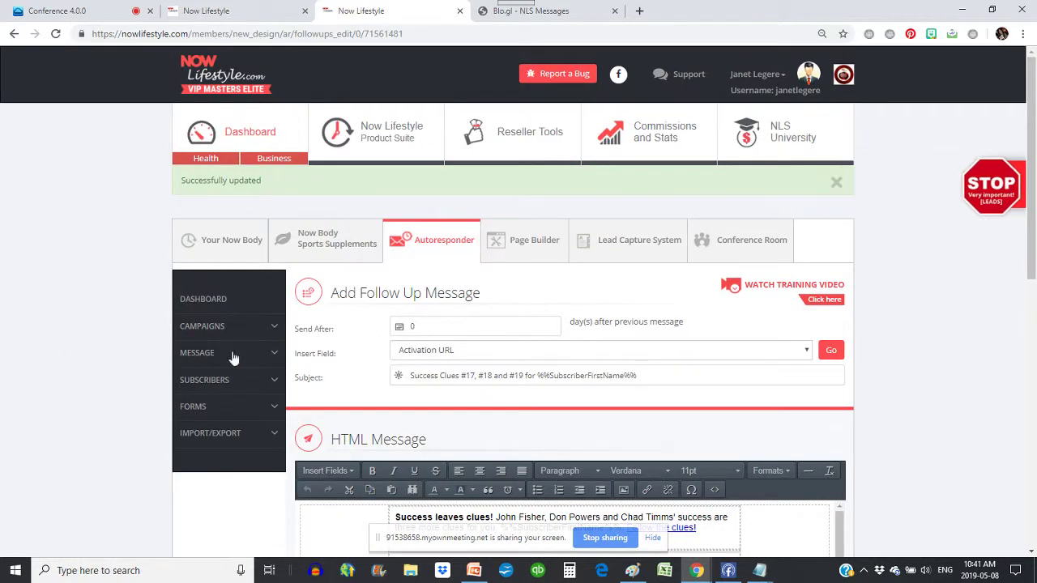
{"action": "left_click", "coordinate": [209, 354]}
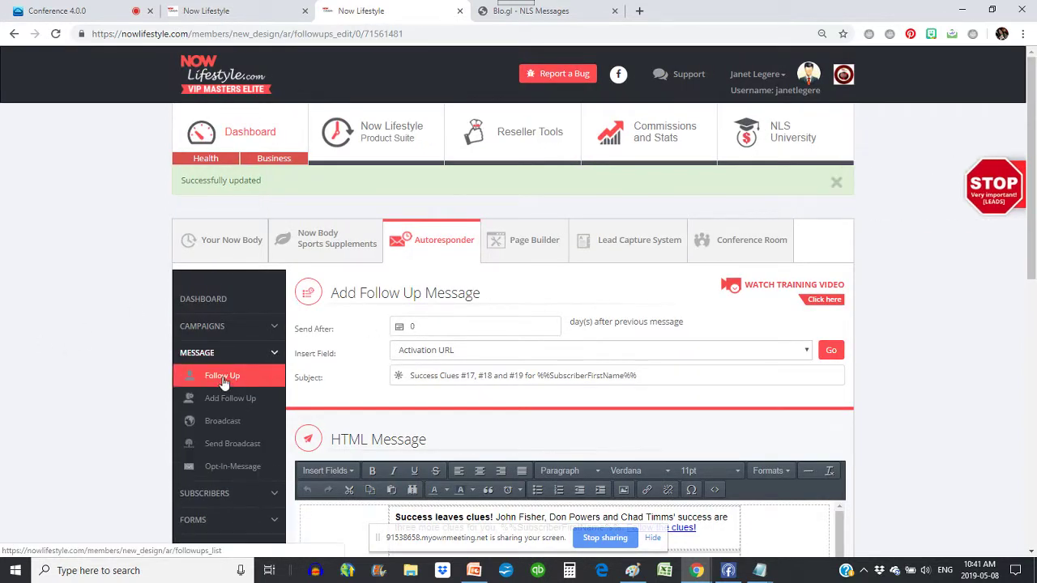
- Review the NLS Resellers CLASS follow-ups: Success Clues #17–#19 at 0 days, later messages at 1 day
{"action": "left_click", "coordinate": [832, 354]}
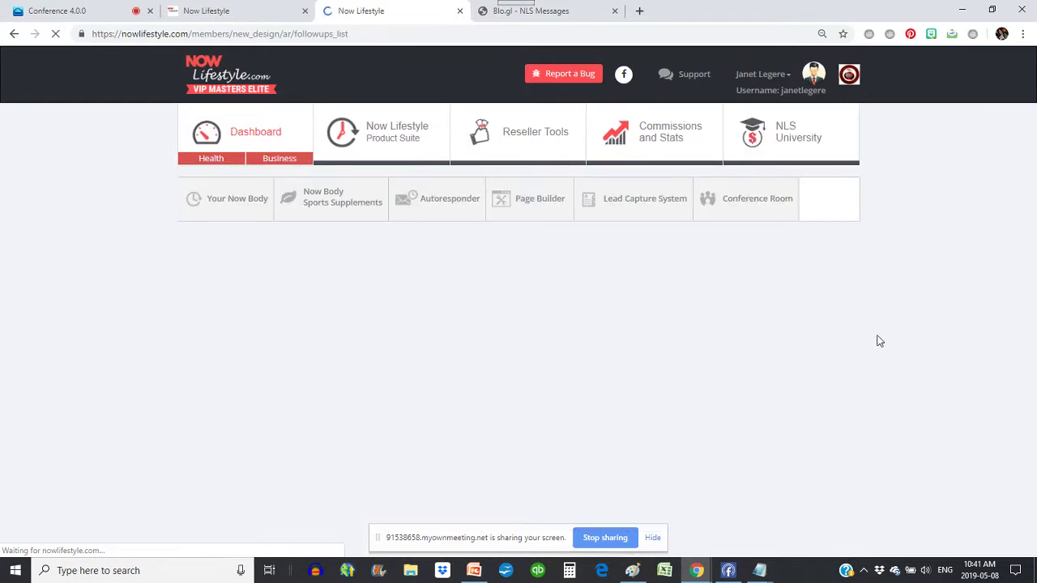
{"action": "scroll", "coordinate": [877, 340], "scroll_direction": "down", "scroll_amount": 1}
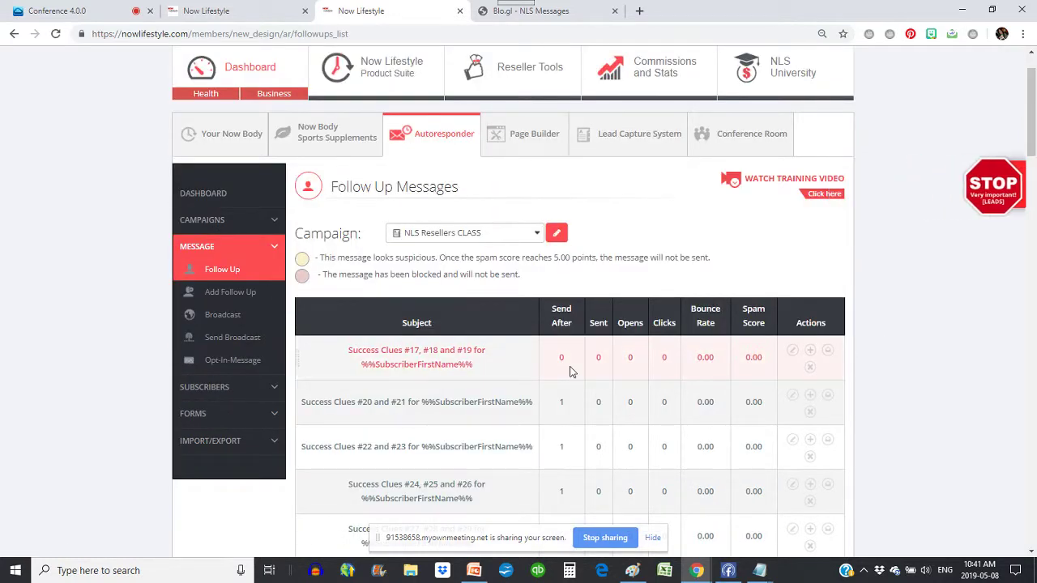
{"action": "scroll", "coordinate": [753, 259], "scroll_direction": "down", "scroll_amount": 20}
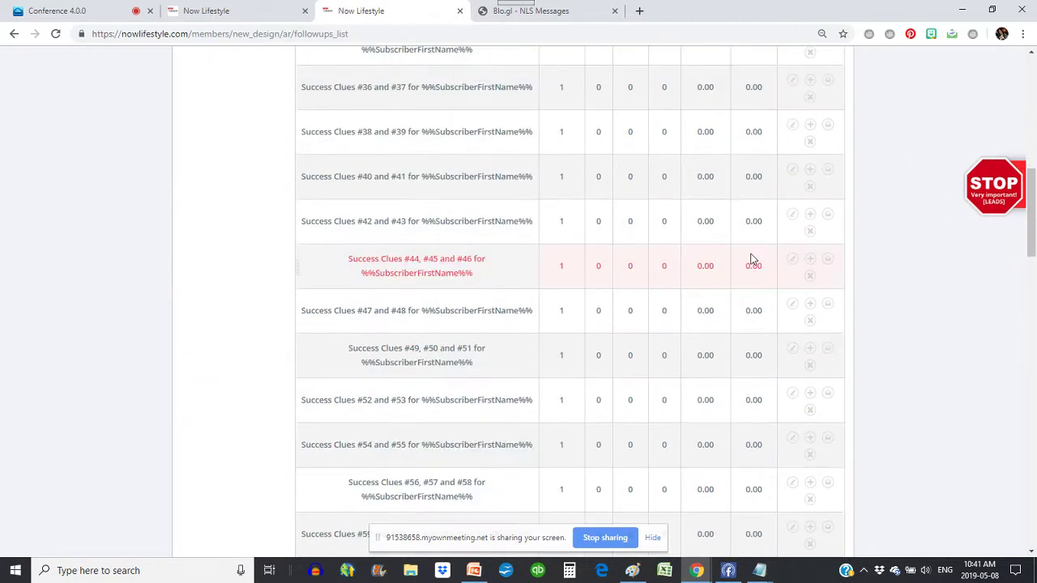
{"action": "scroll", "coordinate": [751, 255], "scroll_direction": "down", "scroll_amount": 3}
{"action": "scroll", "coordinate": [752, 258], "scroll_direction": "up", "scroll_amount": 20}
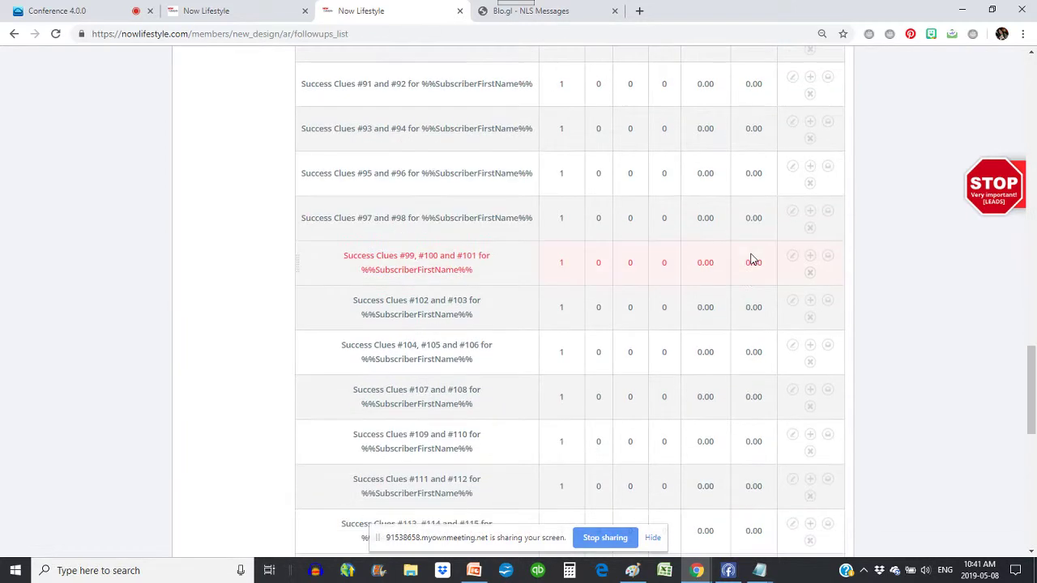
{"action": "scroll", "coordinate": [751, 257], "scroll_direction": "up", "scroll_amount": 5}
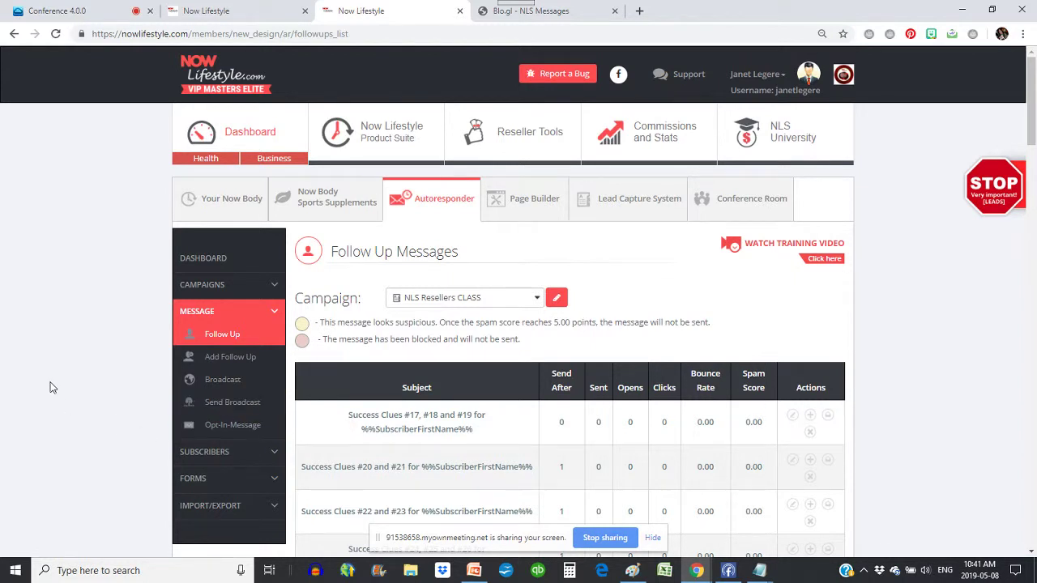
- Go to the Add Subscriber page under SUBSCRIBERS
{"action": "scroll", "coordinate": [53, 389], "scroll_direction": "down", "scroll_amount": 1}
{"action": "left_click", "coordinate": [209, 389]}
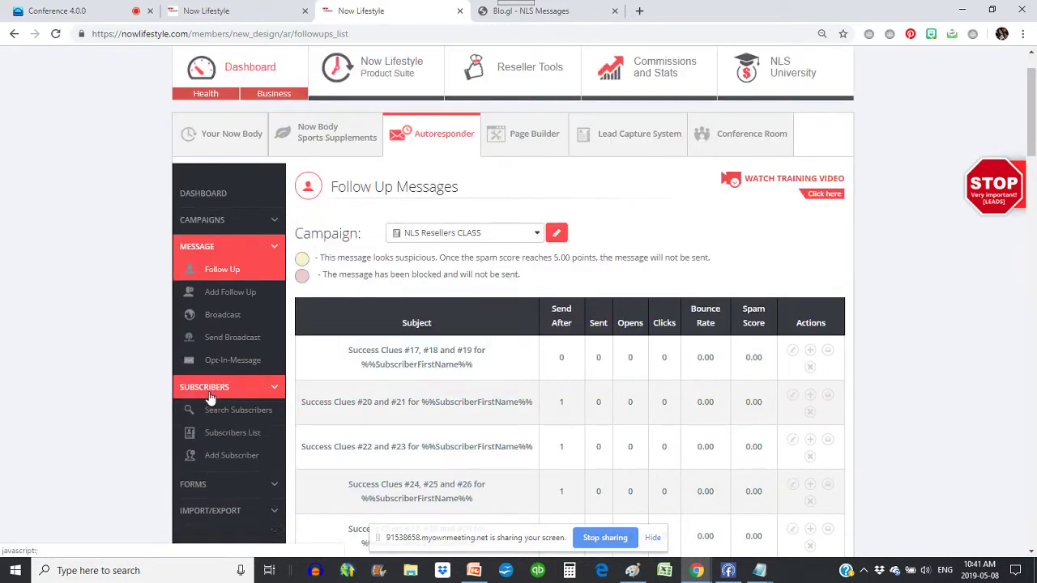
{"action": "left_click", "coordinate": [234, 457]}
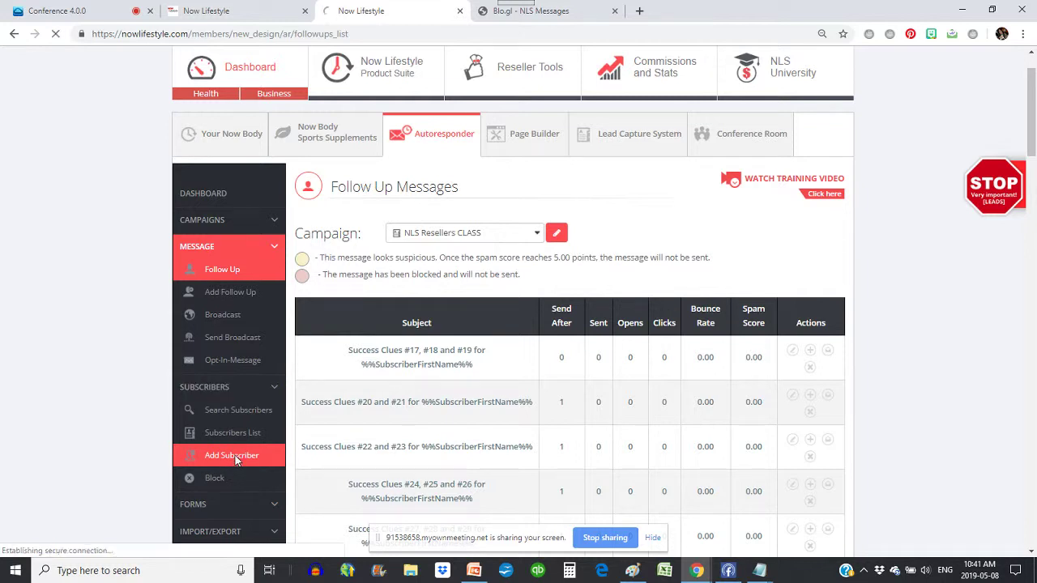